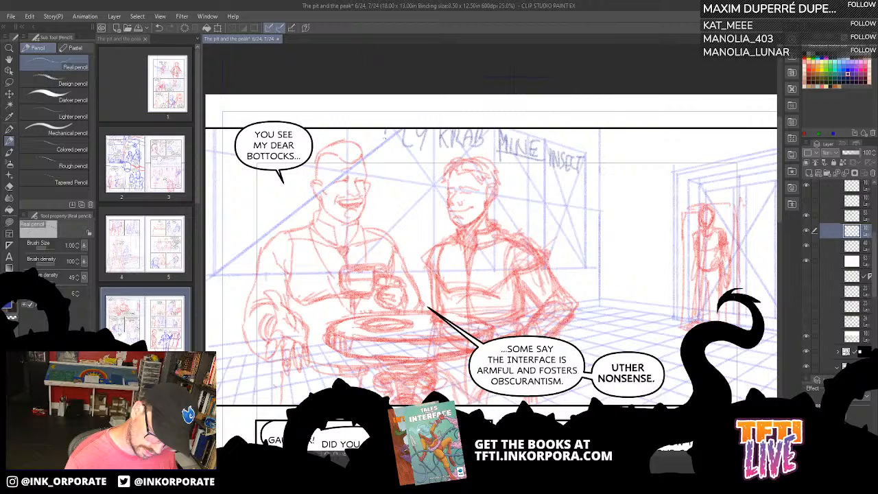
# Step: Undo the last change to the JELLY KRAB sign lettering in the first panel
pyautogui.hotkey('ctrl', 'z')
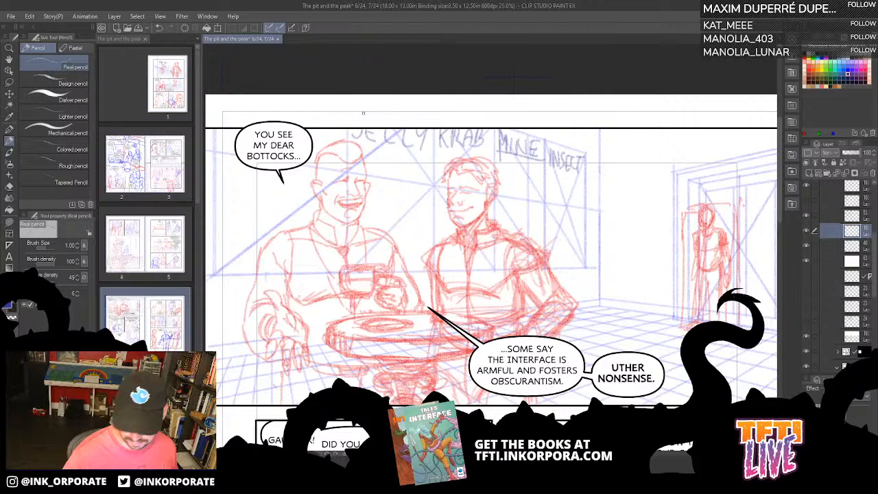
pyautogui.moveTo(653, 257); pyautogui.dragTo(627, 277)
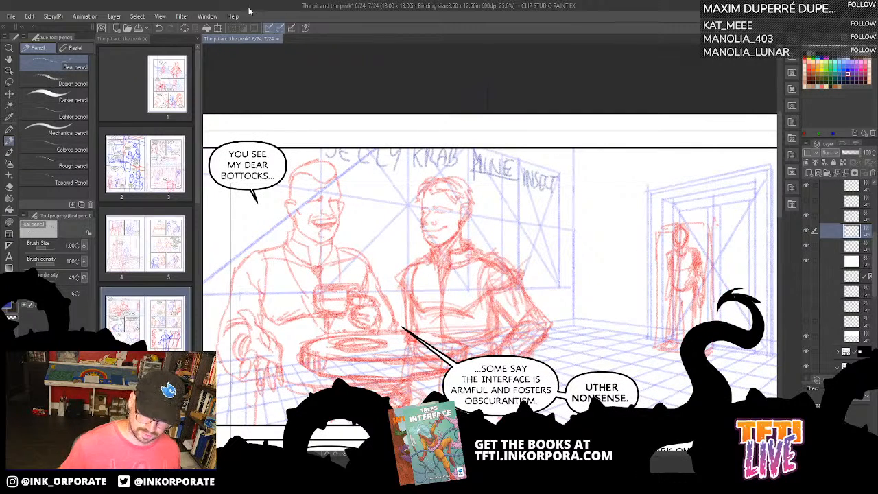
pyautogui.moveTo(474, 303); pyautogui.dragTo(508, 250)
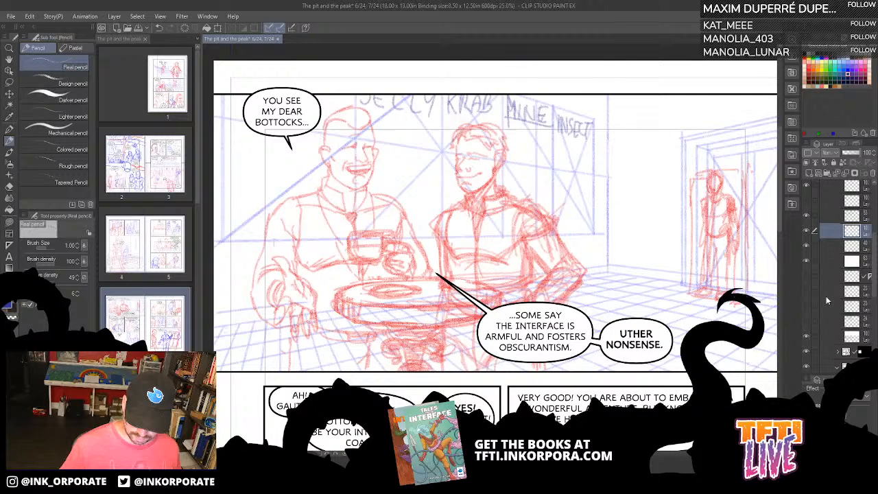
pyautogui.moveTo(495, 274); pyautogui.dragTo(477, 257)
# Step: Try to transform the two speech-balloon layers of the left page on their own
pyautogui.scroll(4, 826, 301)
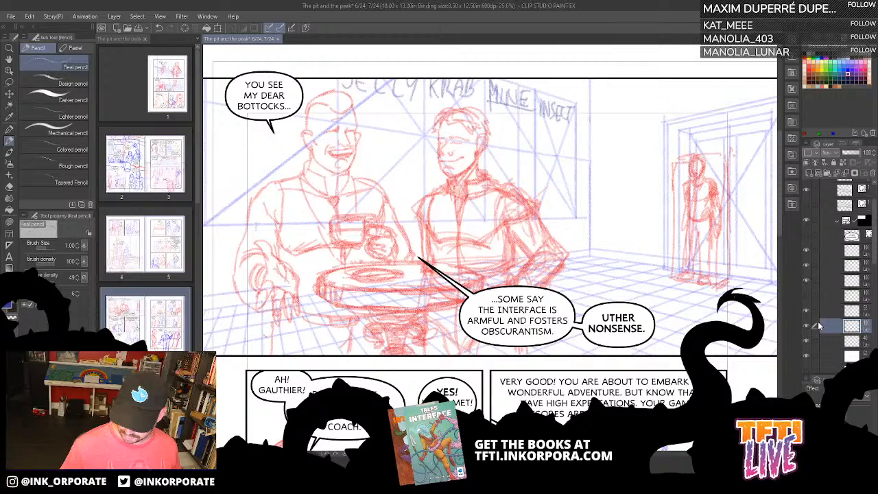
pyautogui.click(861, 251)
pyautogui.scroll(1, 861, 251)
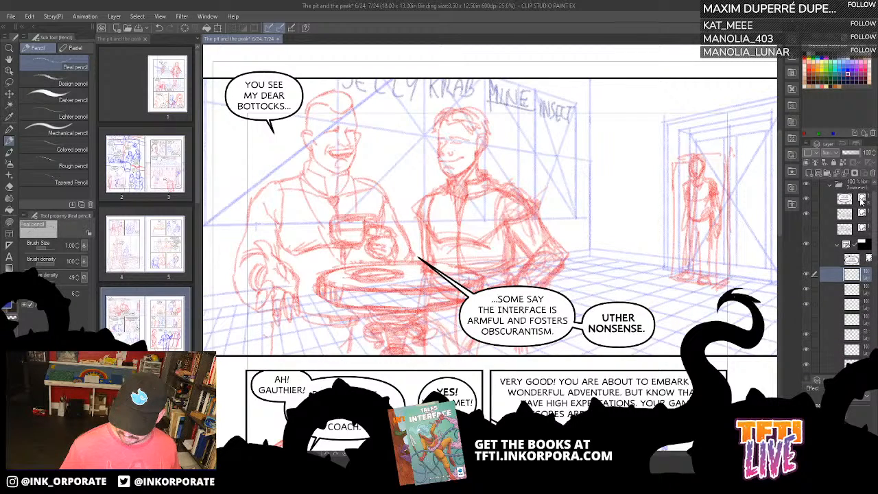
pyautogui.click(861, 200)
pyautogui.keyDown('shift'); pyautogui.click(861, 213); pyautogui.keyUp('shift')
pyautogui.hotkey('ctrl', 't')
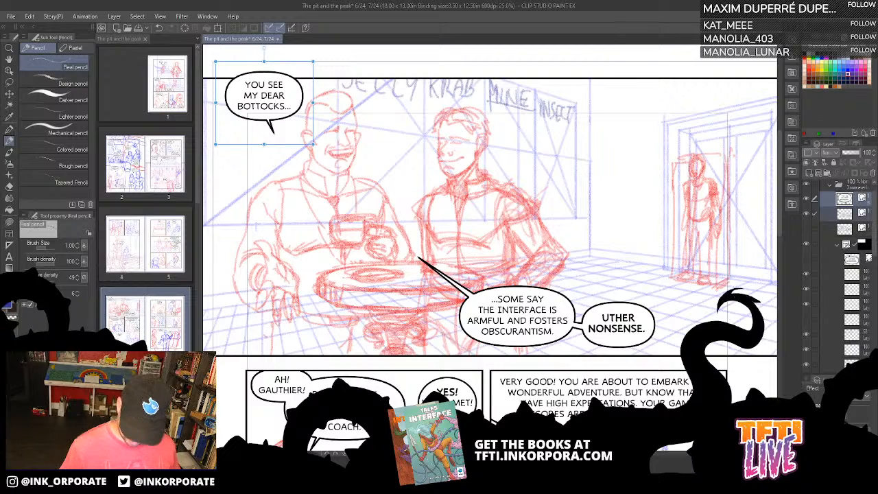
pyautogui.hotkey('ctrl', '-')
pyautogui.hotkey('ctrl', '-')
pyautogui.press('Return')
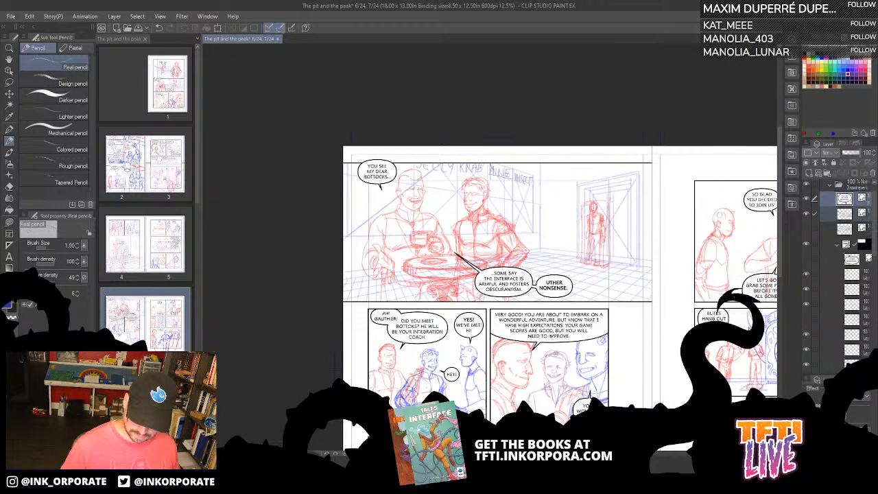
# Step: Identify the first panel's figure layers by toggling their visibility, and select the two seated-figure layers together with both speech-balloon layers
pyautogui.moveTo(684, 329); pyautogui.dragTo(595, 296)
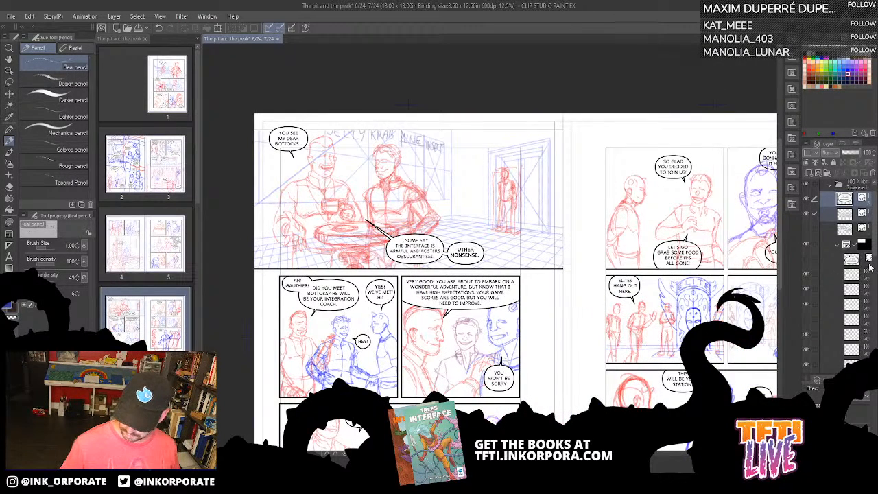
pyautogui.click(866, 276)
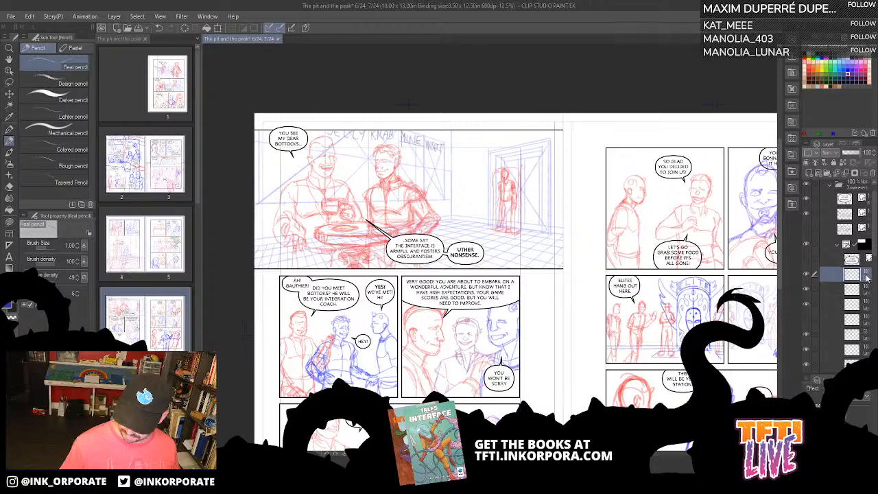
pyautogui.click(806, 288)
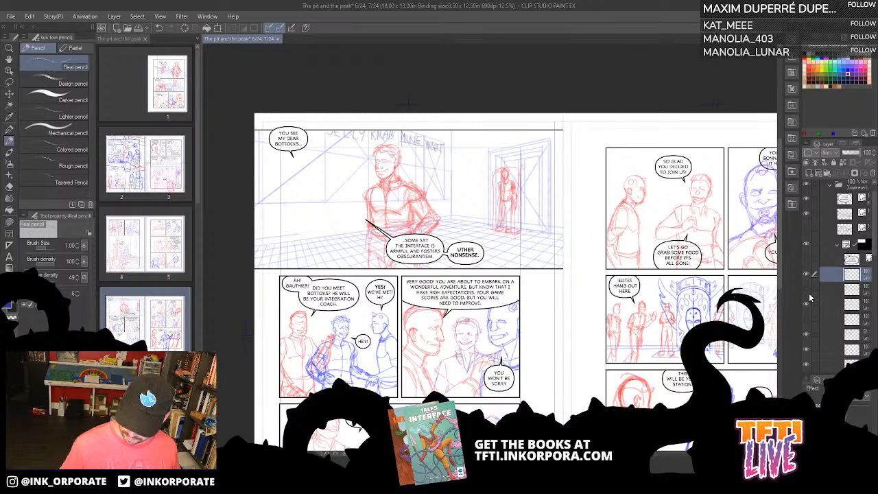
pyautogui.click(806, 292)
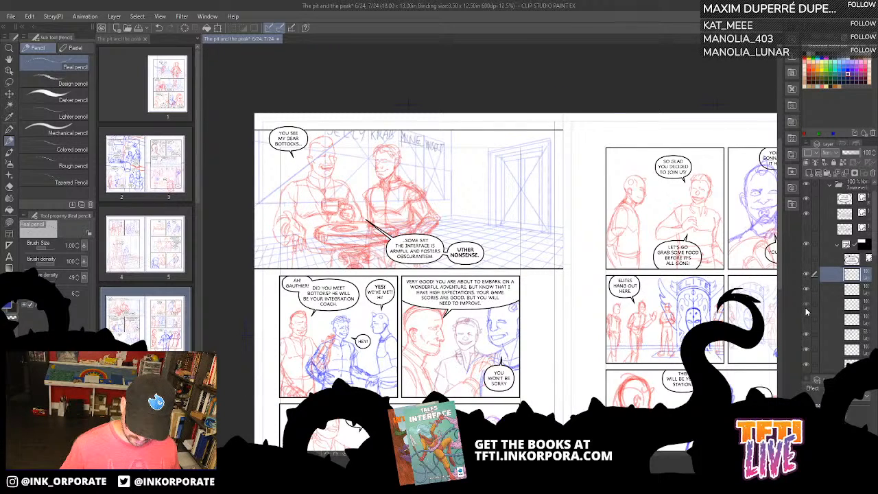
pyautogui.click(805, 306)
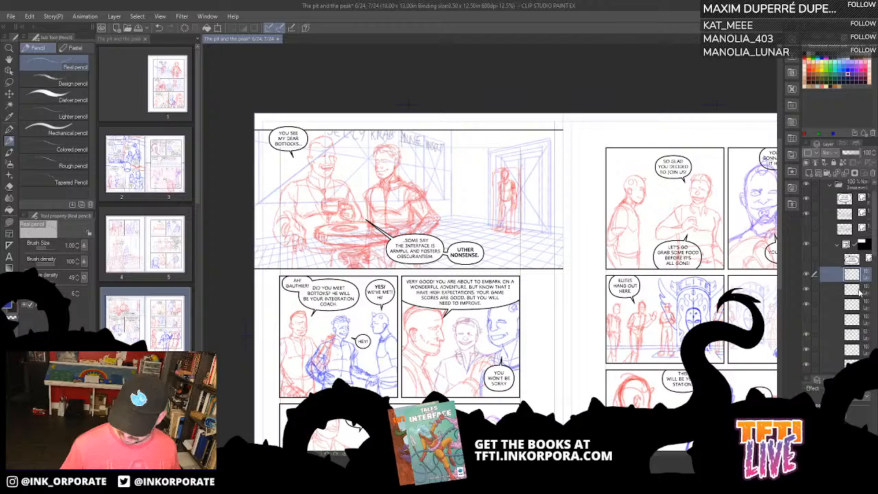
pyautogui.keyDown('shift'); pyautogui.click(858, 292); pyautogui.keyUp('shift')
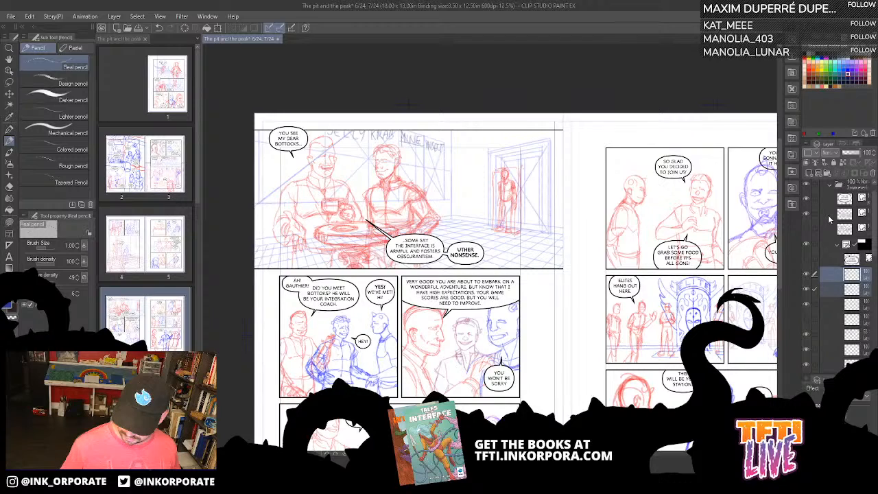
pyautogui.keyDown('shift'); pyautogui.click(828, 215); pyautogui.keyUp('shift')
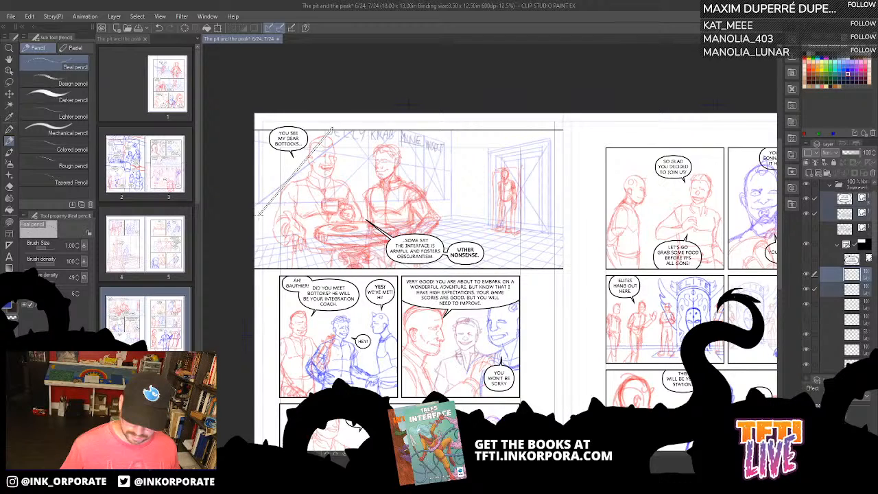
# Step: Move the two men, their table and the speech balloons slightly to the right in the first panel with the Move layer tool
pyautogui.click(9, 93)
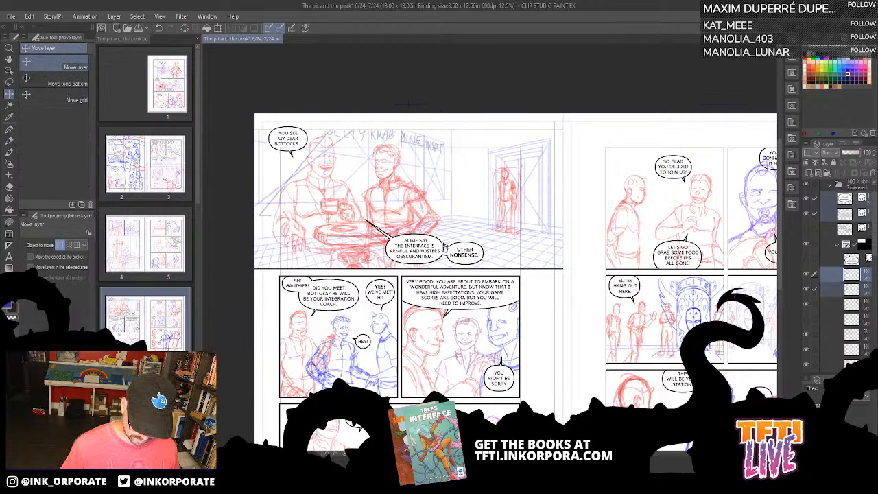
pyautogui.moveTo(434, 244); pyautogui.dragTo(446, 246)
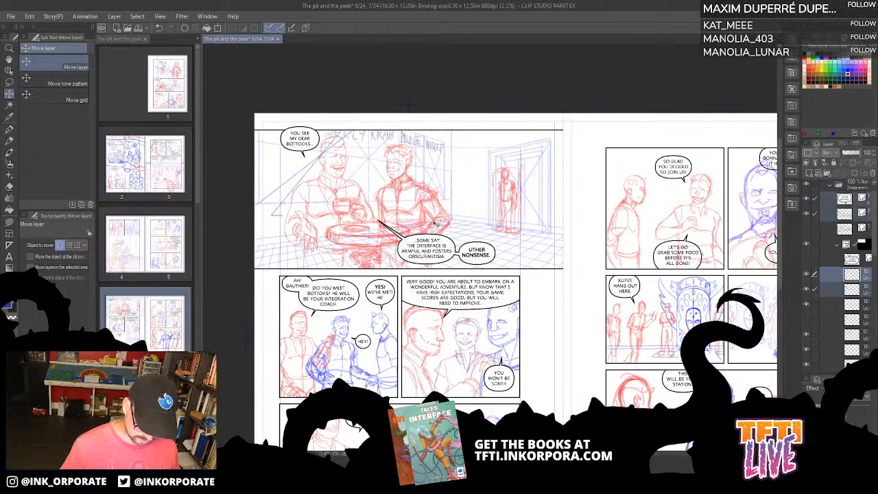
pyautogui.moveTo(409, 210); pyautogui.dragTo(396, 208)
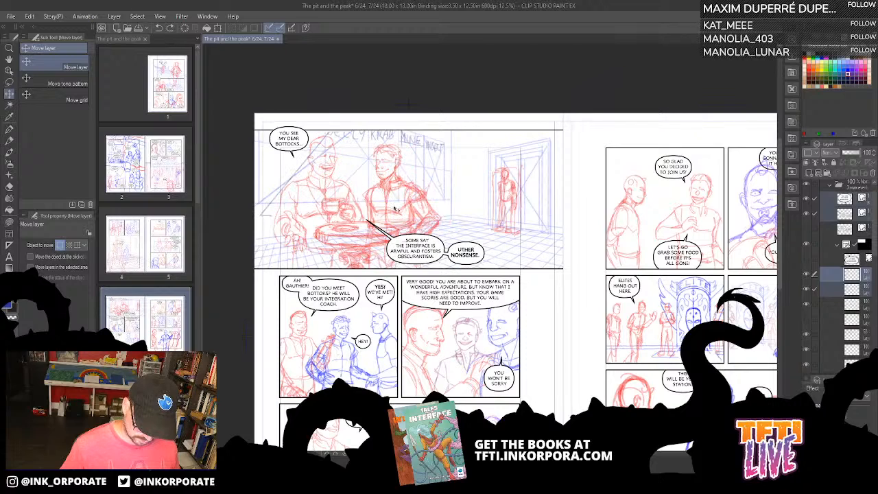
pyautogui.hotkey('ctrl', 'z')
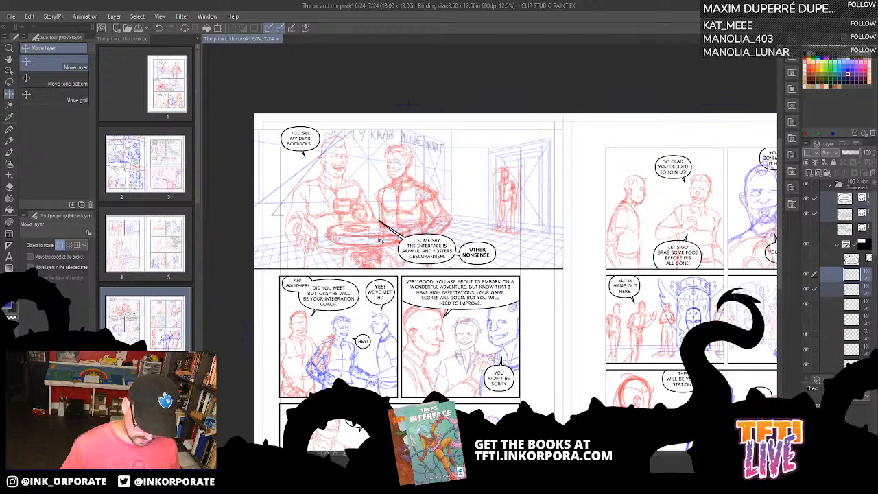
pyautogui.moveTo(380, 240); pyautogui.dragTo(378, 240)
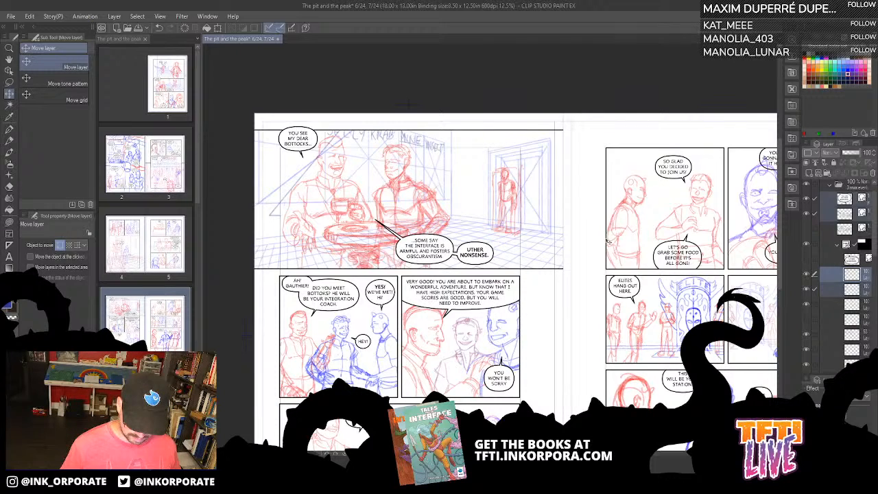
# Step: Open the page 8–9 spread and dock it beside the page 6–7 spread, wide enough to show the whole inked chair page
pyautogui.scroll(-1, 608, 241)
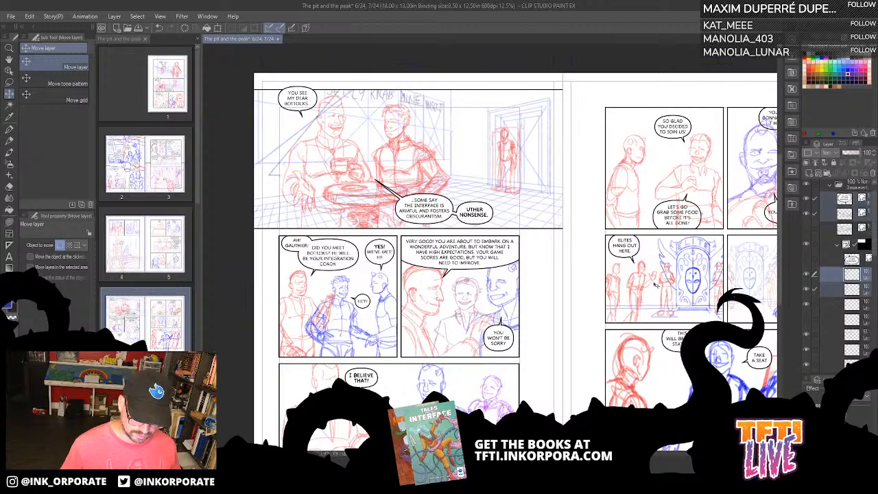
pyautogui.scroll(-2, 657, 287)
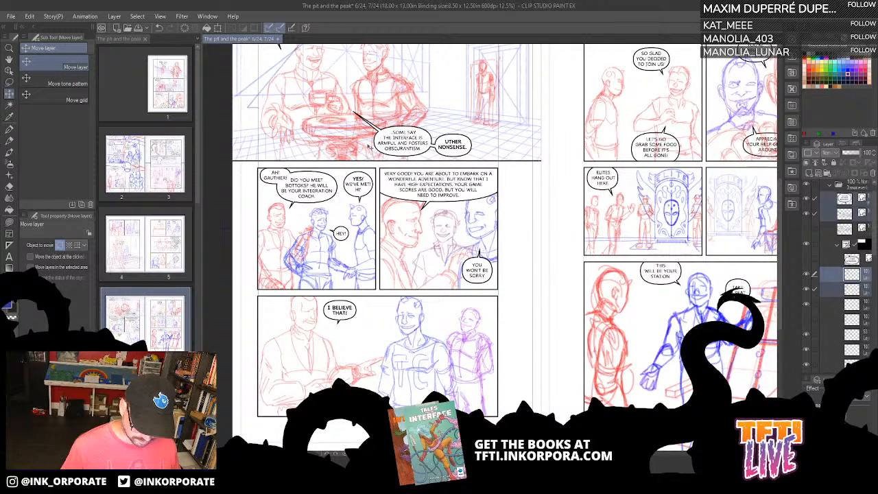
pyautogui.scroll(1, 591, 192)
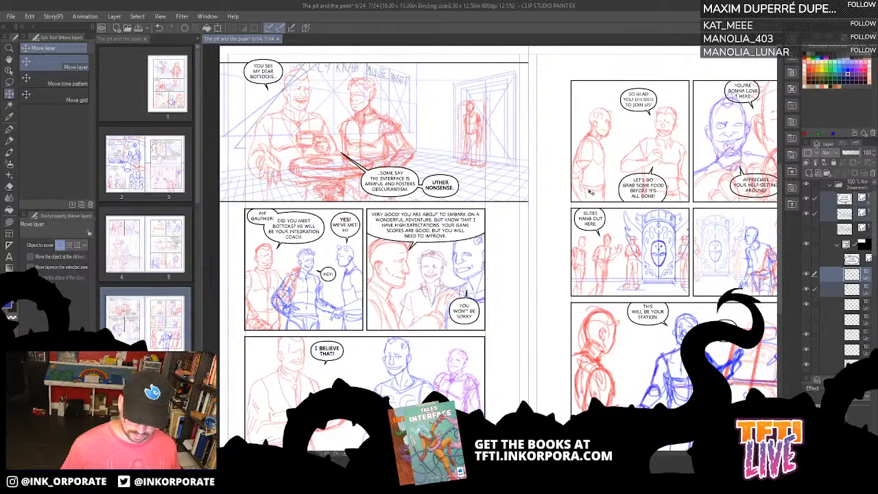
pyautogui.moveTo(590, 192); pyautogui.dragTo(498, 133)
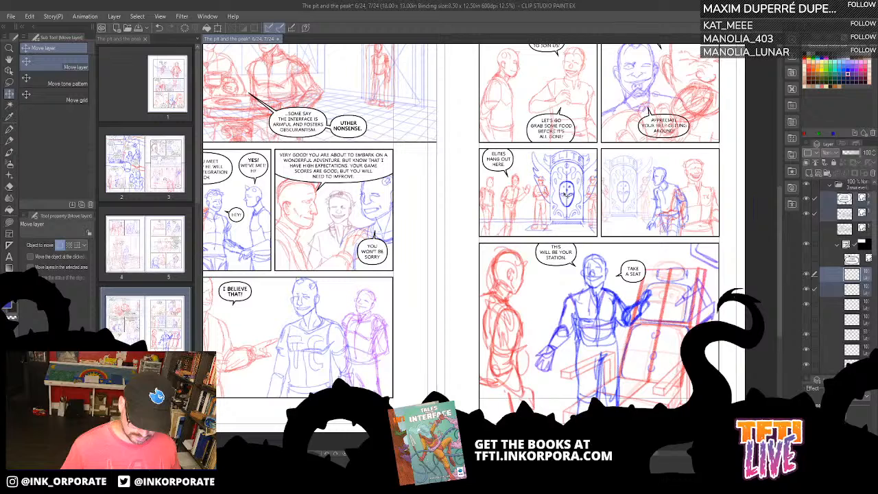
pyautogui.hotkey('ctrl', 's')
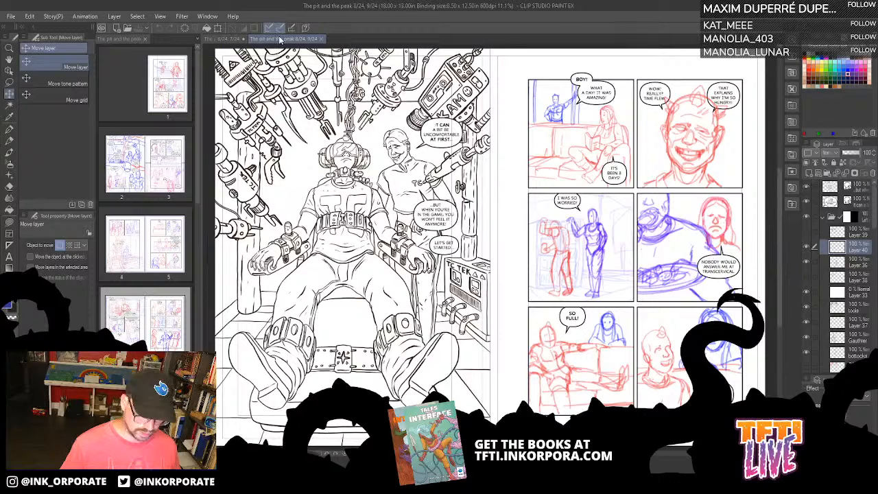
pyautogui.moveTo(279, 39); pyautogui.dragTo(777, 89)
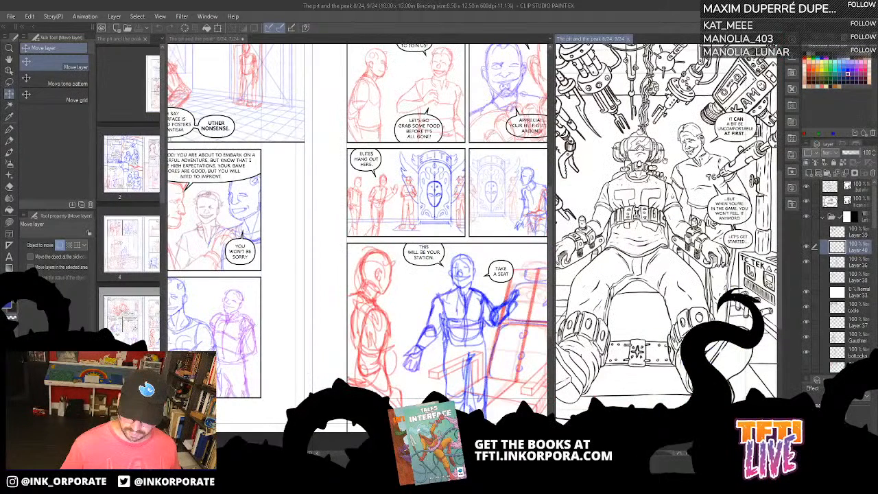
pyautogui.moveTo(553, 135); pyautogui.dragTo(508, 135)
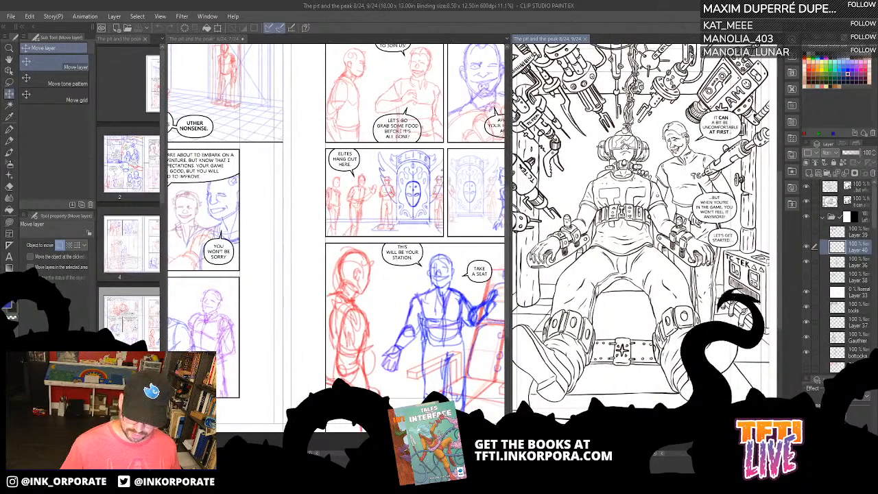
# Step: Compare the "Take a seat" panel's chair sketch with the inked chair page, and widen the page 6–7 view
pyautogui.click(453, 184)
pyautogui.moveTo(453, 184); pyautogui.dragTo(342, 186)
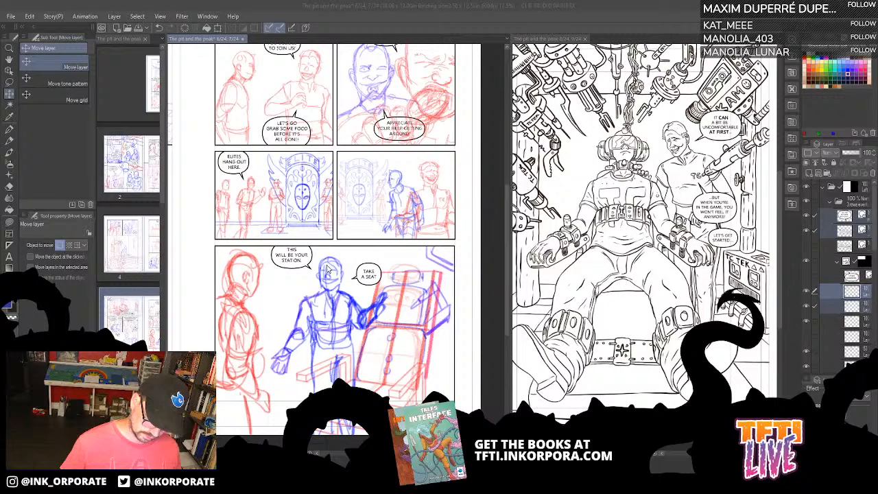
pyautogui.scroll(-2, 327, 269)
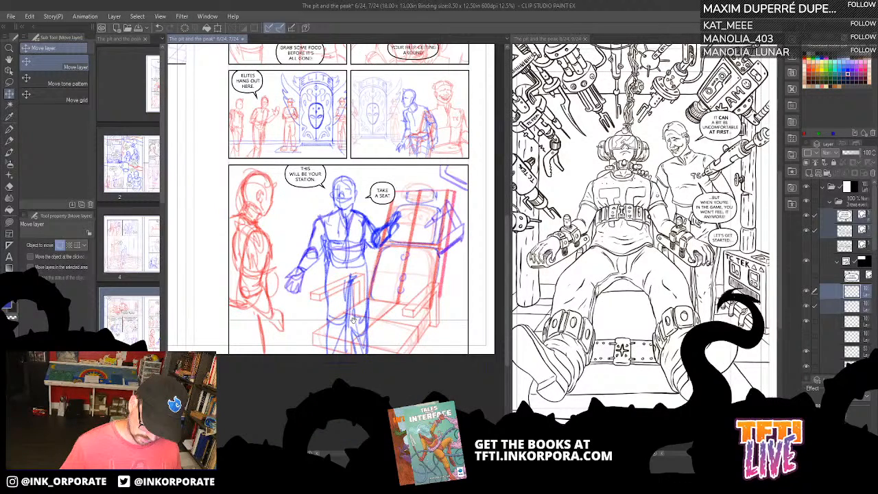
pyautogui.hotkey('ctrl', '+')
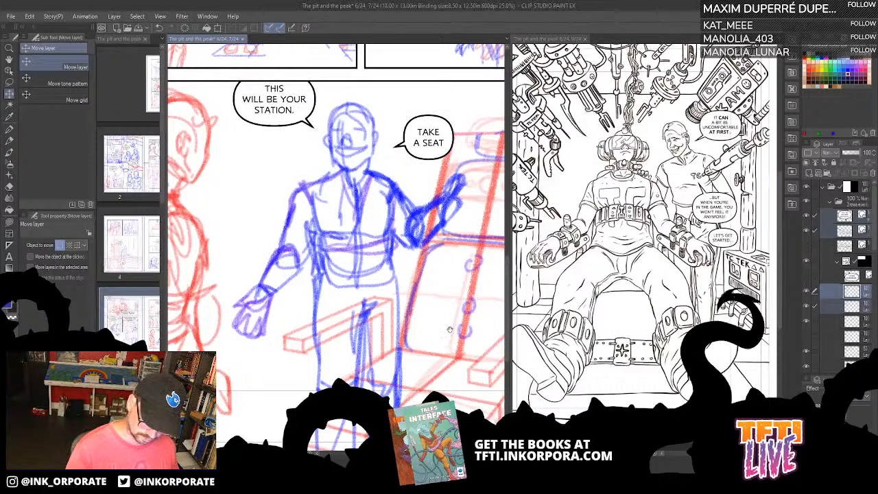
pyautogui.moveTo(446, 328); pyautogui.dragTo(415, 301)
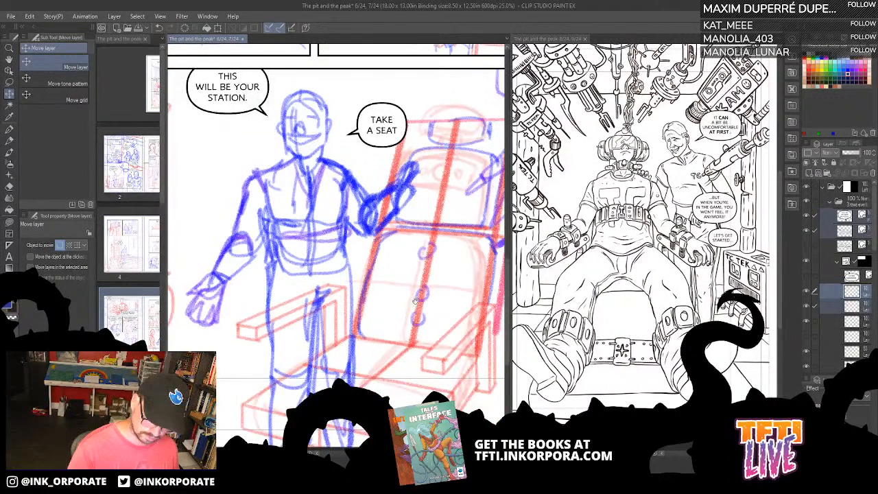
pyautogui.scroll(-3, 415, 302)
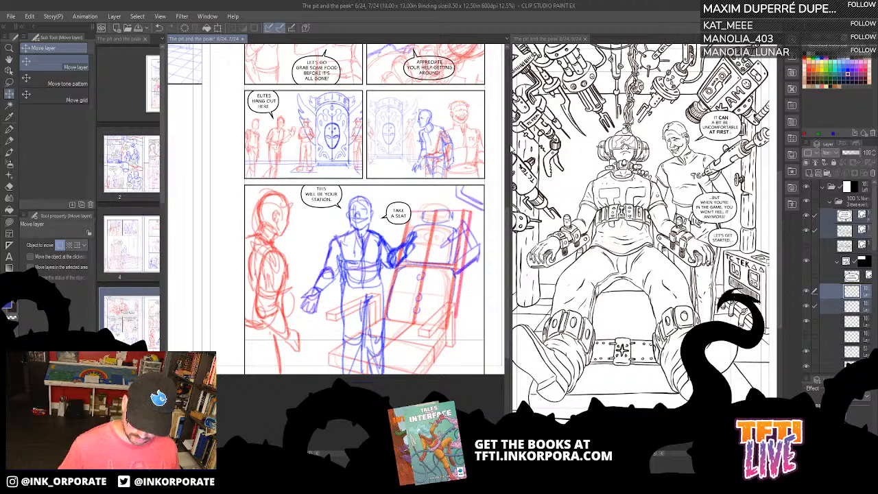
pyautogui.moveTo(508, 205); pyautogui.dragTo(618, 206)
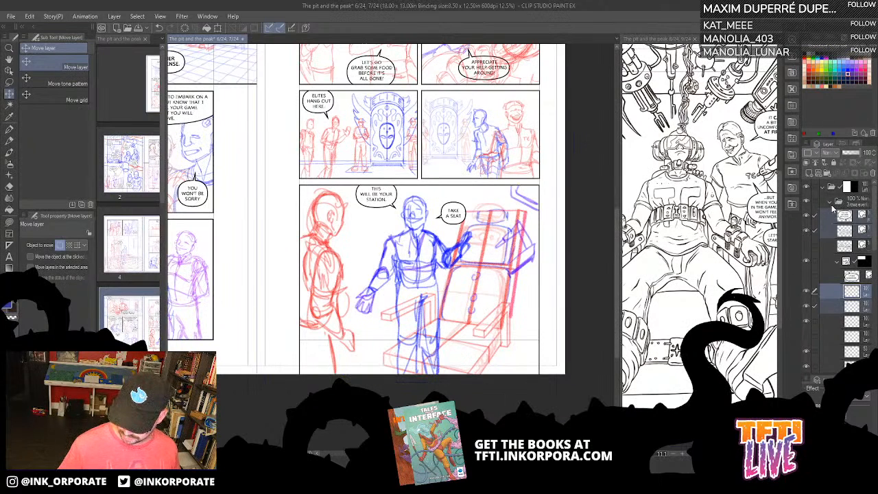
# Step: Find the "Take a seat" panel's frame folder in the layer list and select the blank layer directly below its speech balloons
pyautogui.click(830, 201)
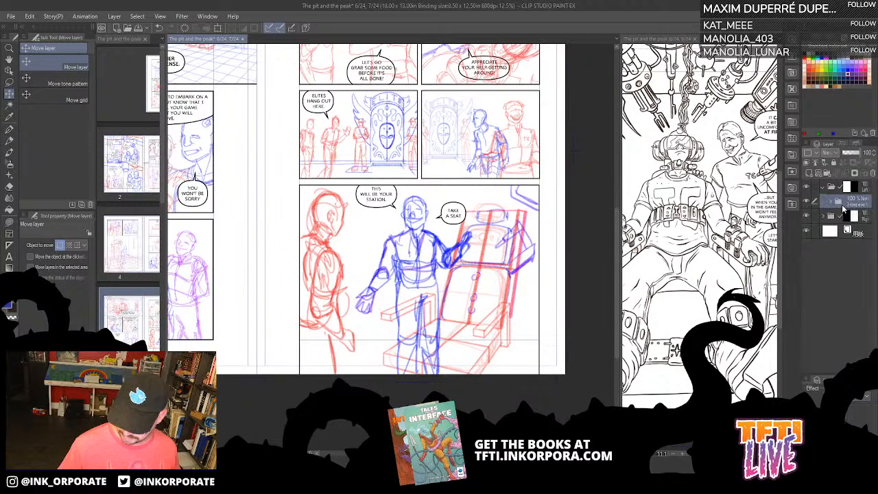
pyautogui.click(831, 216)
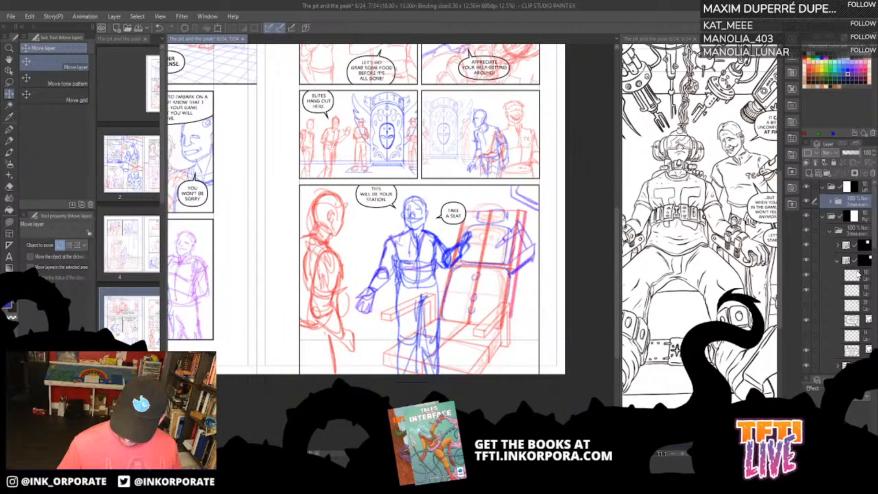
pyautogui.click(837, 262)
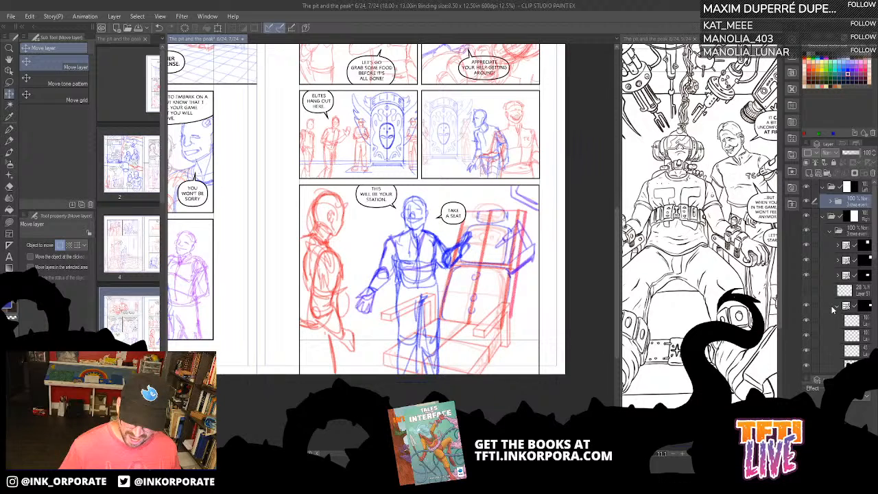
pyautogui.click(835, 305)
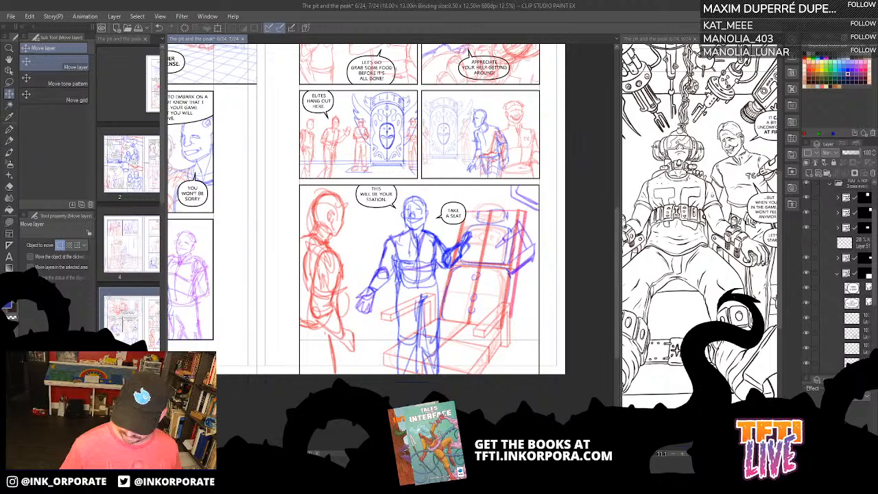
pyautogui.click(851, 318)
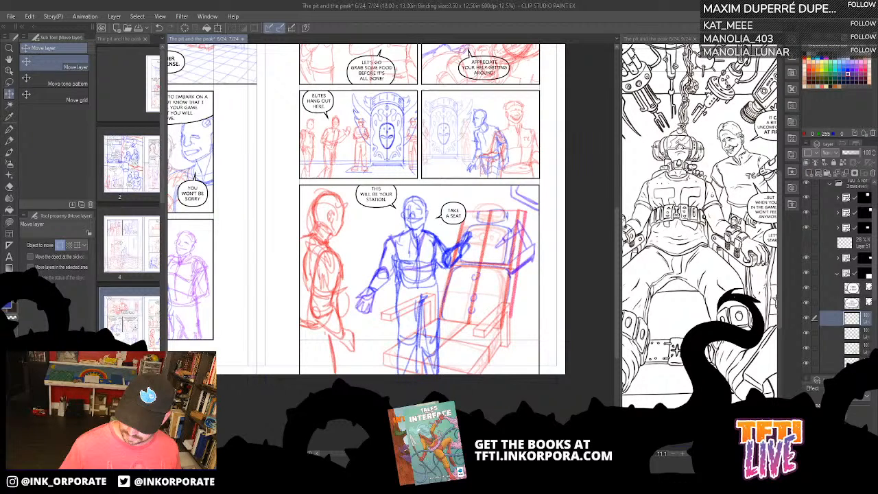
# Step: Fade the panel's sketch with a white-filled layer at roughly half opacity, and add a new layer above it
pyautogui.press('x')
pyautogui.hotkey('alt', 'Delete')
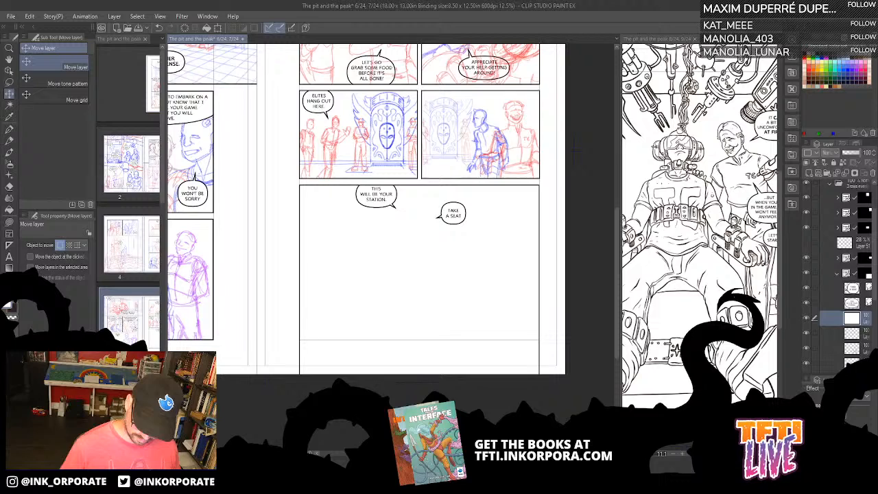
pyautogui.hotkey('ctrl', 'z')
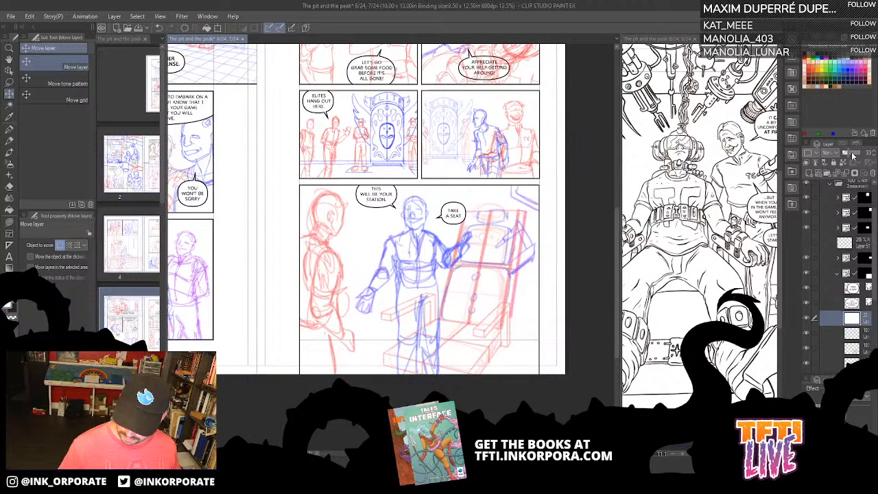
pyautogui.click(852, 154)
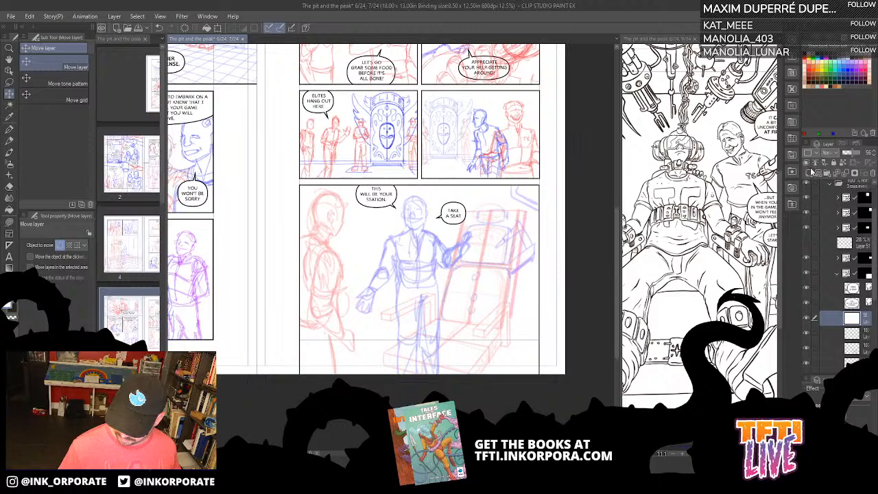
pyautogui.click(808, 173)
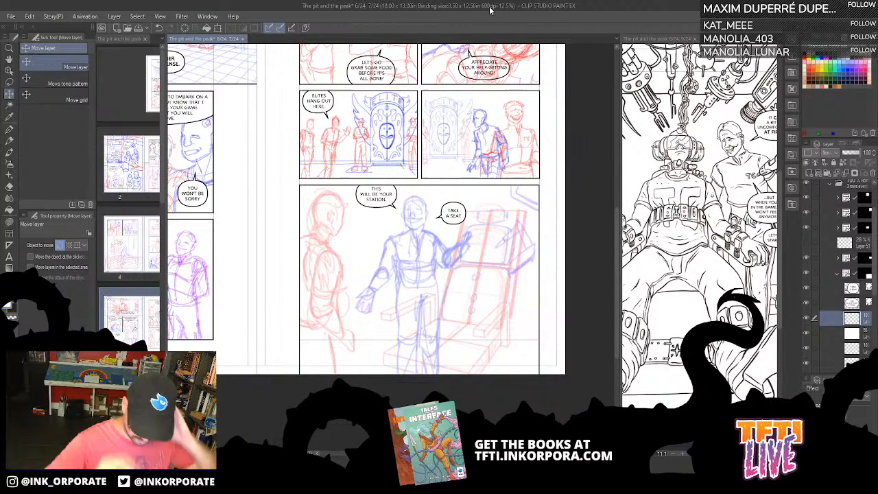
# Step: Redraw the rounded outline of the chair's upper backrest cushion in blue with the Real pencil over the faded sketch
pyautogui.scroll(2, 466, 230)
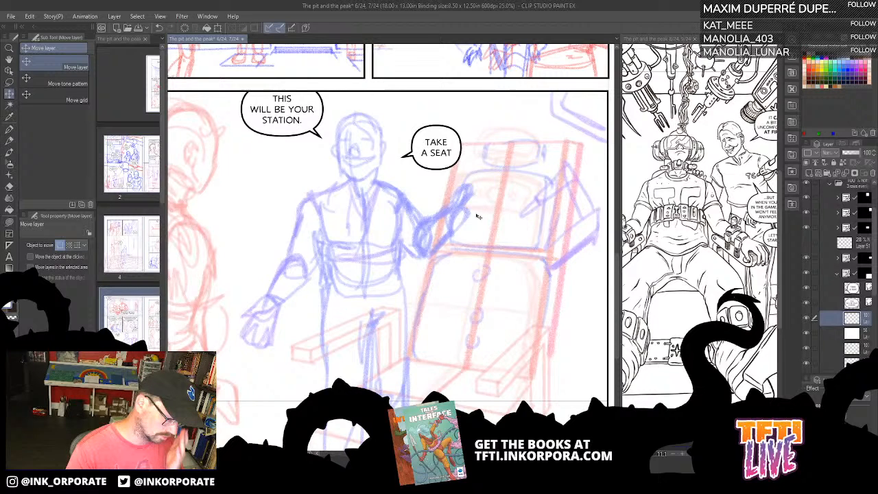
pyautogui.press('p')
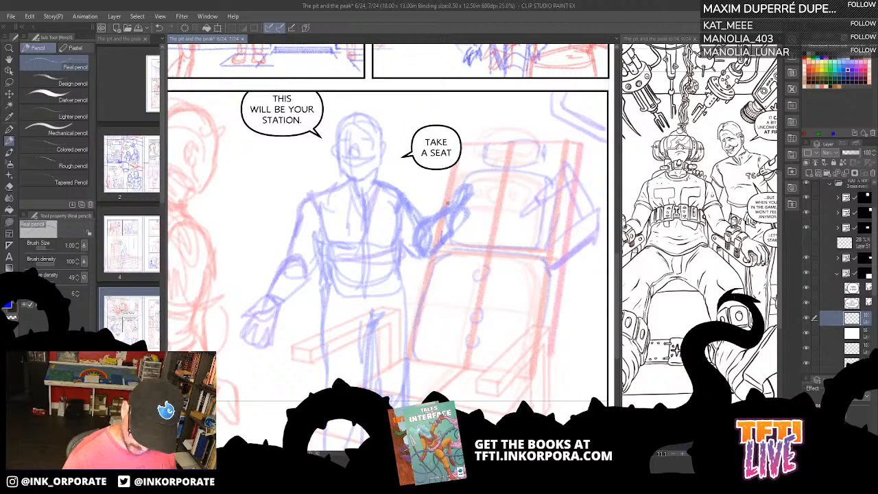
pyautogui.hotkey('ctrl', 'z')
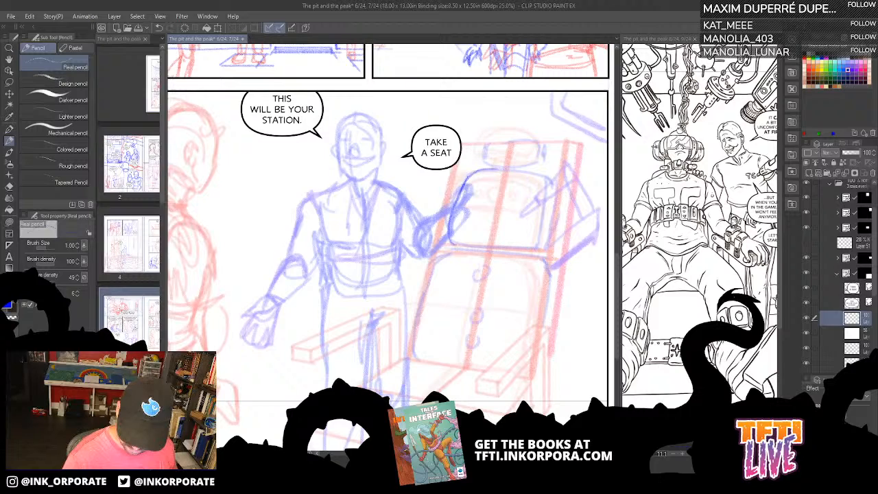
pyautogui.moveTo(468, 177)
pyautogui.mouseDown()
pyautogui.moveTo(546, 180)
pyautogui.moveTo(545, 244)
pyautogui.mouseUp()
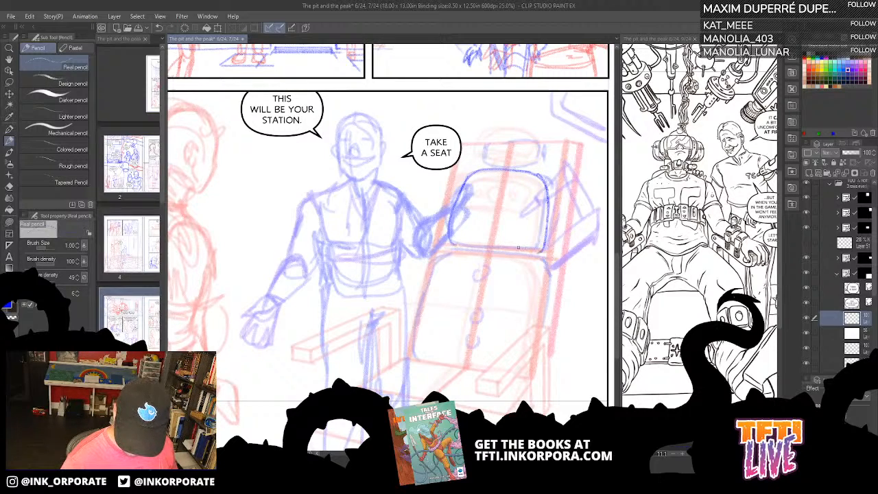
pyautogui.moveTo(454, 244); pyautogui.dragTo(529, 246)
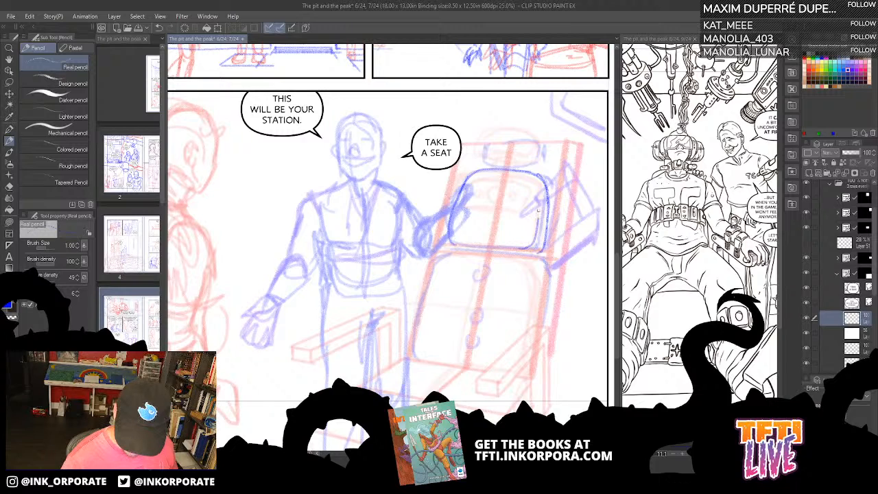
pyautogui.press('^')
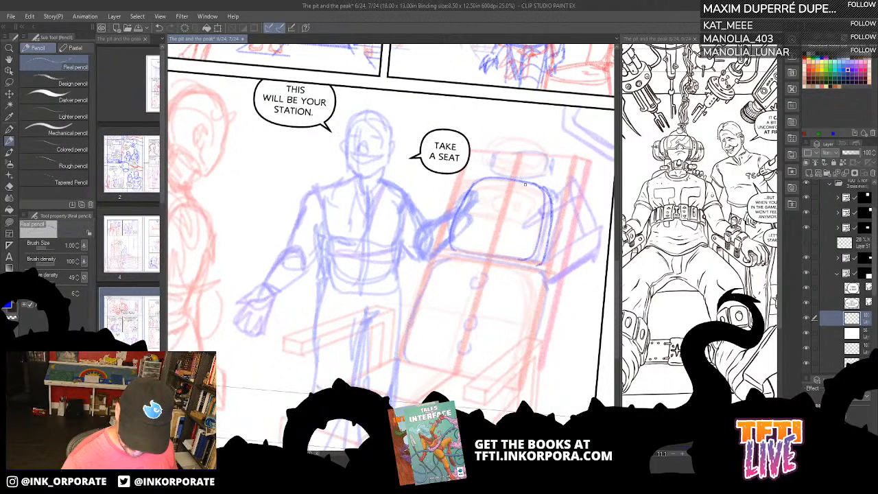
pyautogui.moveTo(525, 185); pyautogui.dragTo(495, 290)
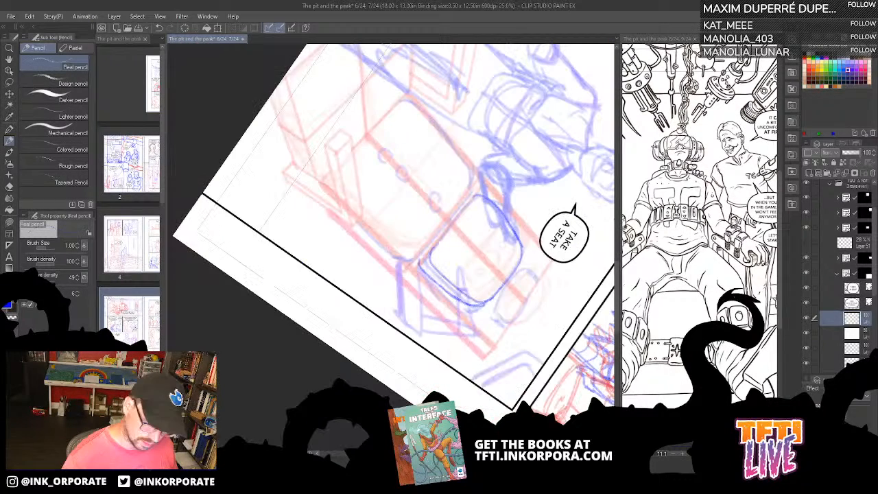
pyautogui.moveTo(480, 195); pyautogui.dragTo(419, 261)
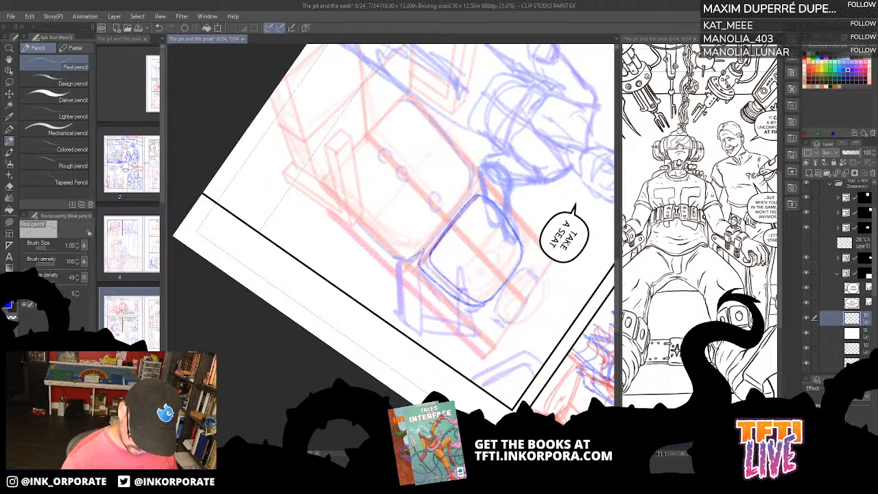
# Step: Outline the top, both sides and lower corners of the chair's lower backrest cushion in blue pencil, rotating the canvas to suit the strokes
pyautogui.moveTo(423, 249)
pyautogui.mouseDown()
pyautogui.moveTo(469, 188)
pyautogui.moveTo(502, 191)
pyautogui.moveTo(377, 282)
pyautogui.moveTo(416, 197)
pyautogui.mouseUp()
pyautogui.press('^')
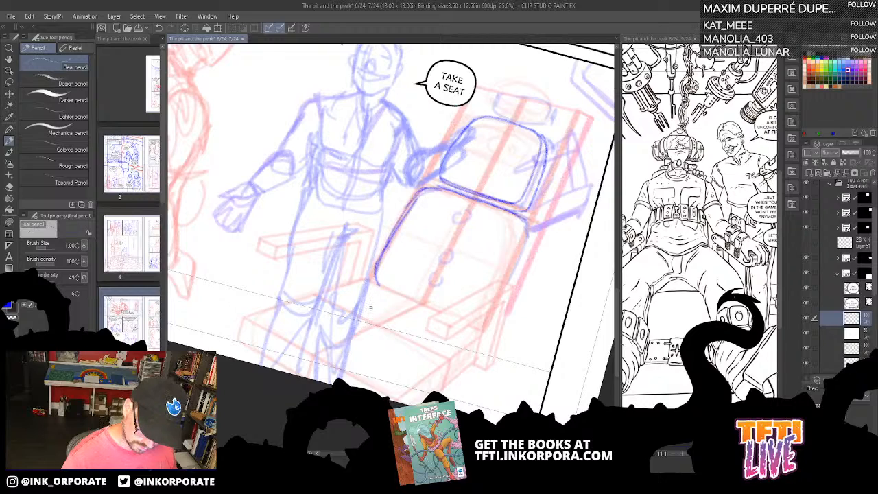
pyautogui.moveTo(415, 197); pyautogui.dragTo(376, 277)
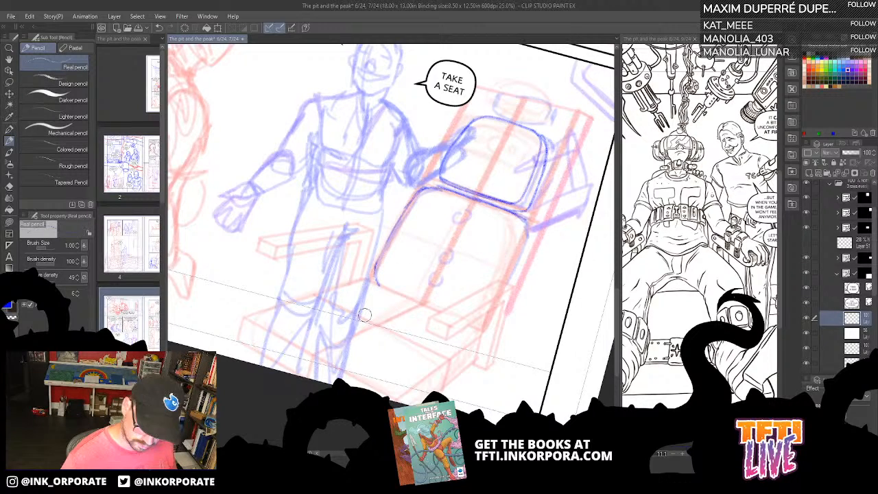
pyautogui.moveTo(365, 315); pyautogui.dragTo(387, 341)
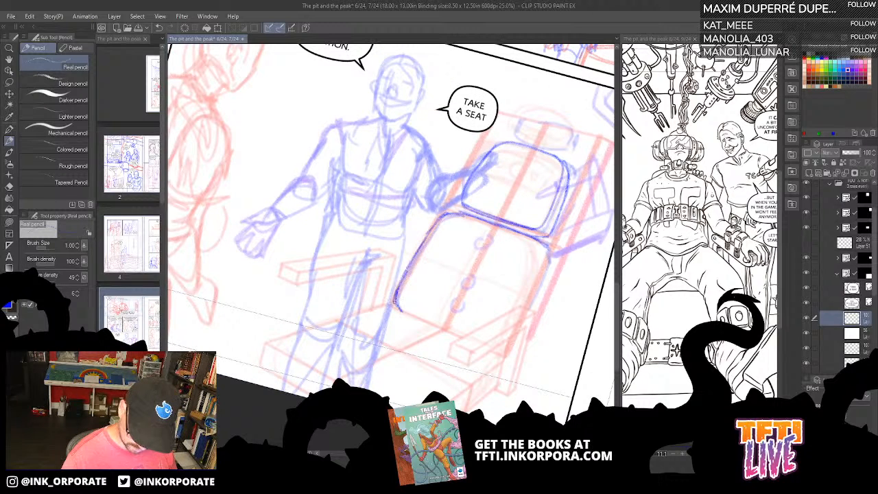
pyautogui.moveTo(299, 185)
pyautogui.mouseDown()
pyautogui.moveTo(393, 128)
pyautogui.moveTo(529, 177)
pyautogui.moveTo(448, 386)
pyautogui.mouseUp()
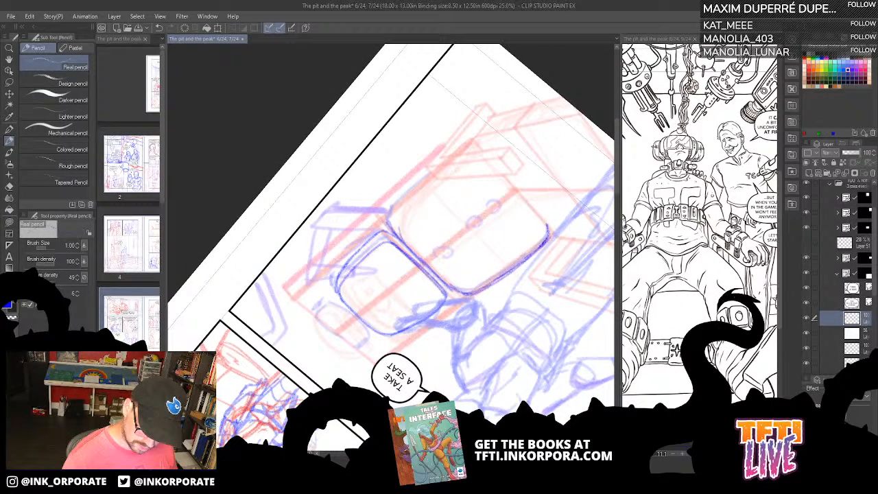
pyautogui.moveTo(401, 235); pyautogui.dragTo(467, 159)
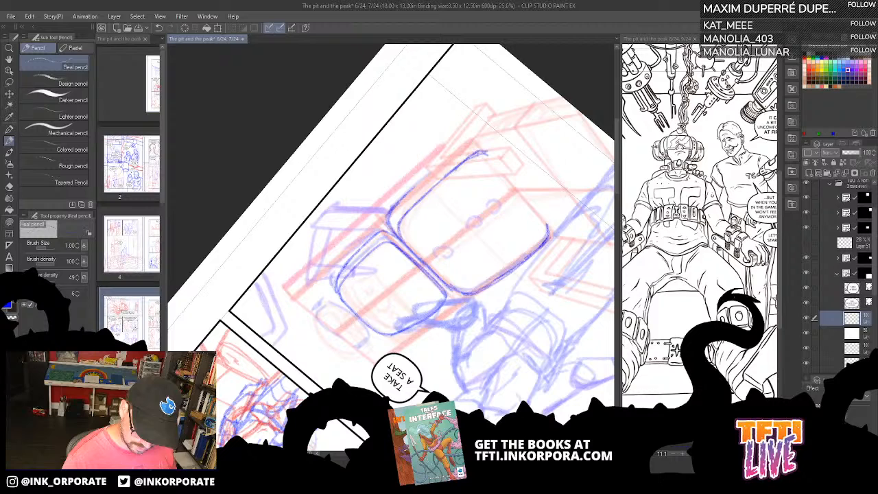
pyautogui.press('^')
pyautogui.press('^')
pyautogui.press('^')
pyautogui.press('^')
pyautogui.press('^')
pyautogui.press('^')
pyautogui.press('^')
pyautogui.press('^')
pyautogui.press('^')
pyautogui.press('^')
pyautogui.press('^')
pyautogui.press('^')
pyautogui.press('^')
pyautogui.press('^')
pyautogui.press('^')
pyautogui.press('^')
pyautogui.press('^')
pyautogui.press('^')
pyautogui.press('^')
pyautogui.press('^')
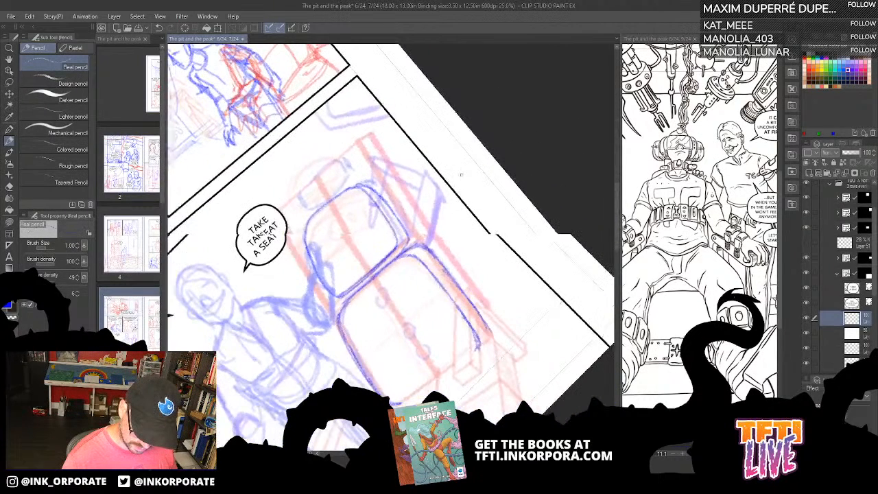
pyautogui.press('^')
pyautogui.press('^')
pyautogui.press('^')
pyautogui.press('^')
pyautogui.press('^')
pyautogui.press('^')
pyautogui.press('^')
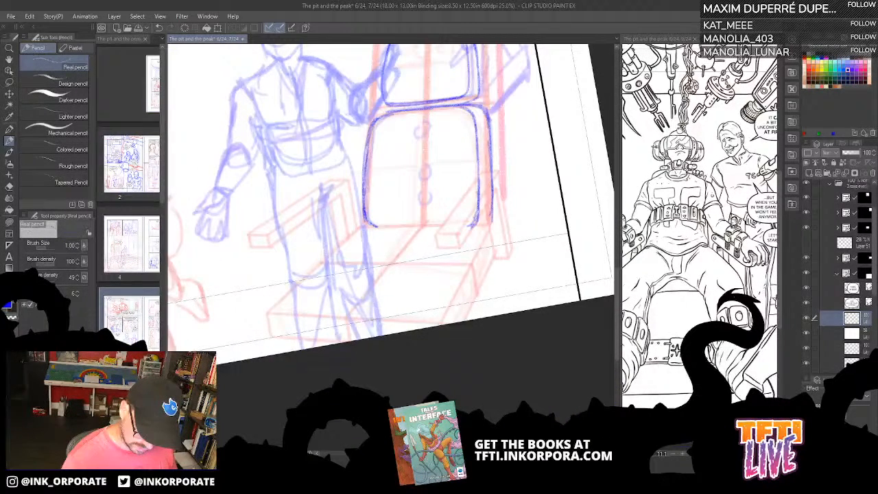
pyautogui.moveTo(479, 209); pyautogui.dragTo(471, 234)
# Step: Draw the seat's rounded front corner and the long side edge running back to the lower backrest cushion, behind the standing man's legs
pyautogui.moveTo(414, 240); pyautogui.dragTo(528, 192)
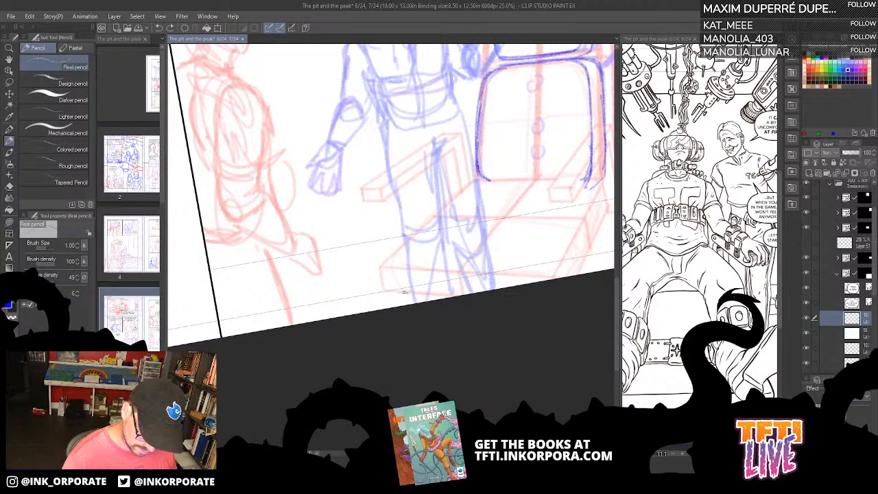
pyautogui.moveTo(389, 274); pyautogui.dragTo(397, 291)
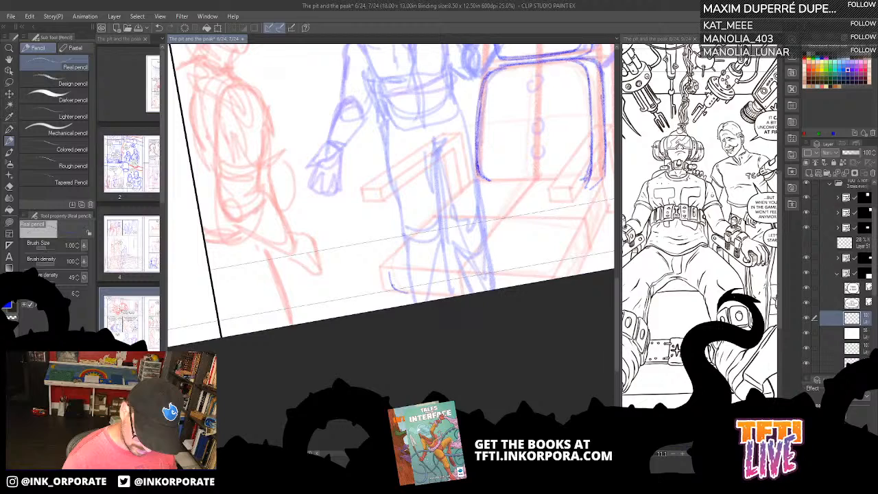
pyautogui.hotkey('ctrl', 'z')
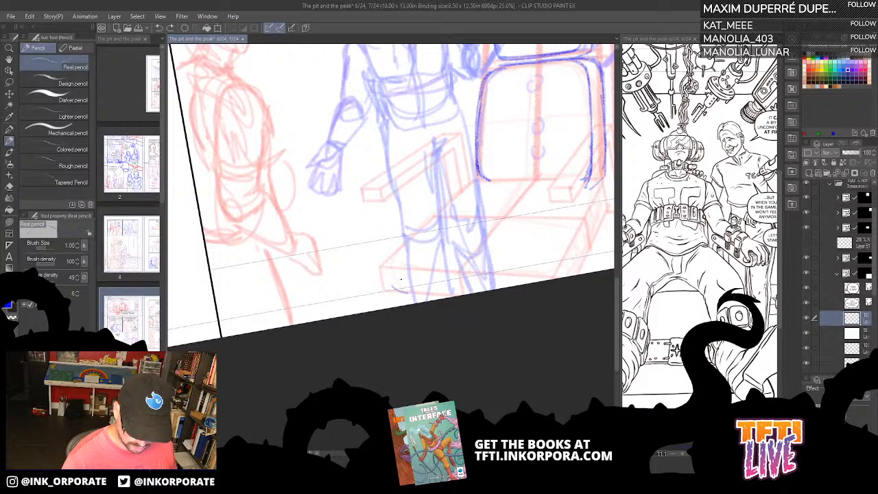
pyautogui.moveTo(393, 265); pyautogui.dragTo(396, 291)
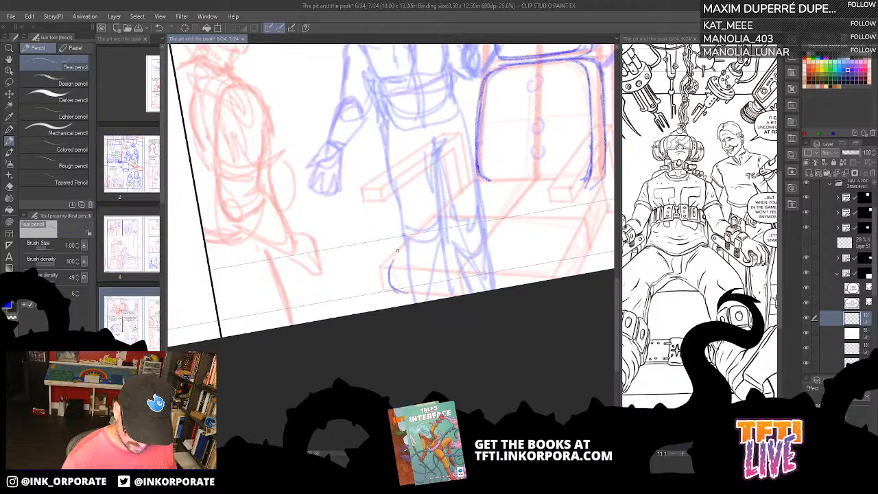
pyautogui.moveTo(397, 251); pyautogui.dragTo(480, 180)
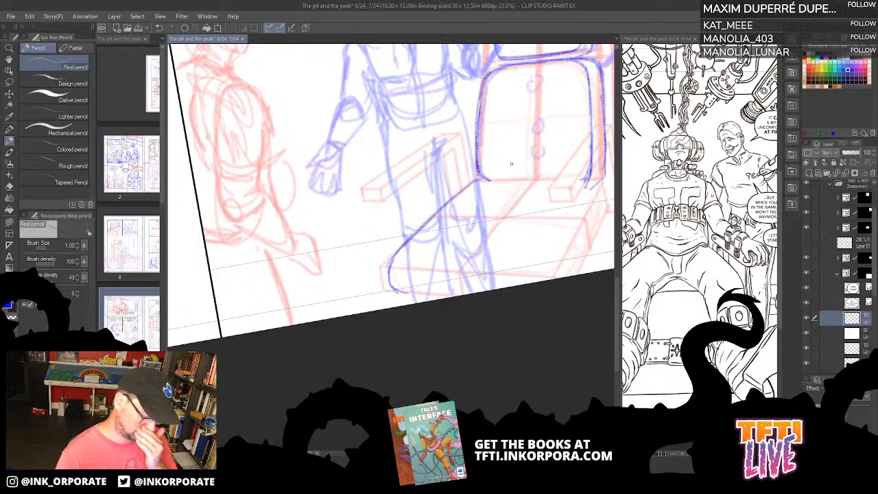
# Step: Close the lower backrest cushion by drawing its bottom edge between the two lower corners where it meets the seat
pyautogui.press('-')
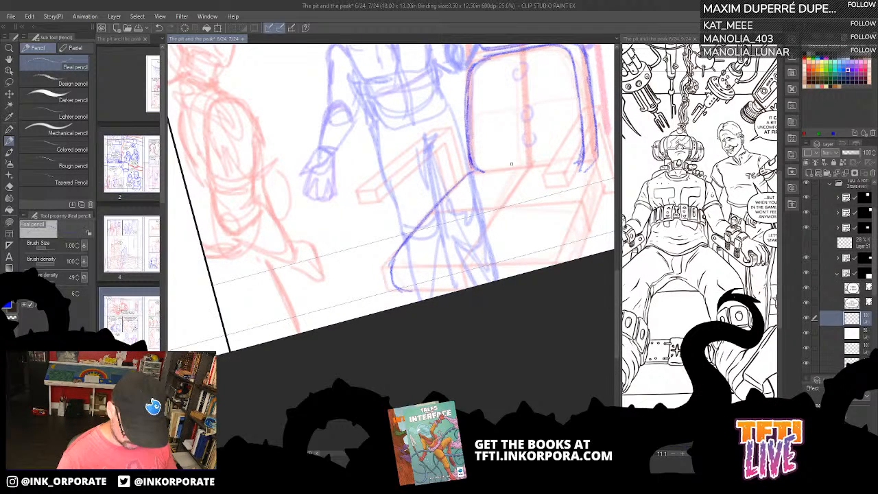
pyautogui.press('-')
pyautogui.press('-')
pyautogui.press('-')
pyautogui.press('-')
pyautogui.press('-')
pyautogui.press('-')
pyautogui.press('-')
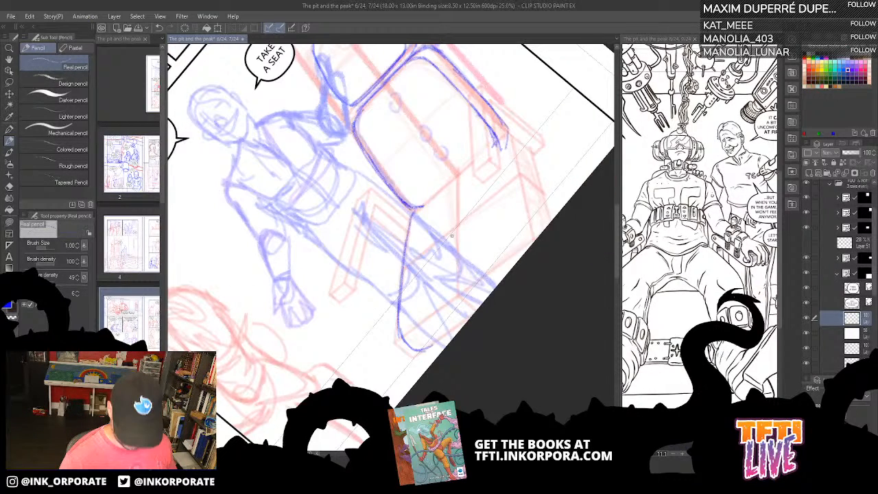
pyautogui.press('-')
pyautogui.press('-')
pyautogui.press('-')
pyautogui.moveTo(468, 222); pyautogui.dragTo(496, 185)
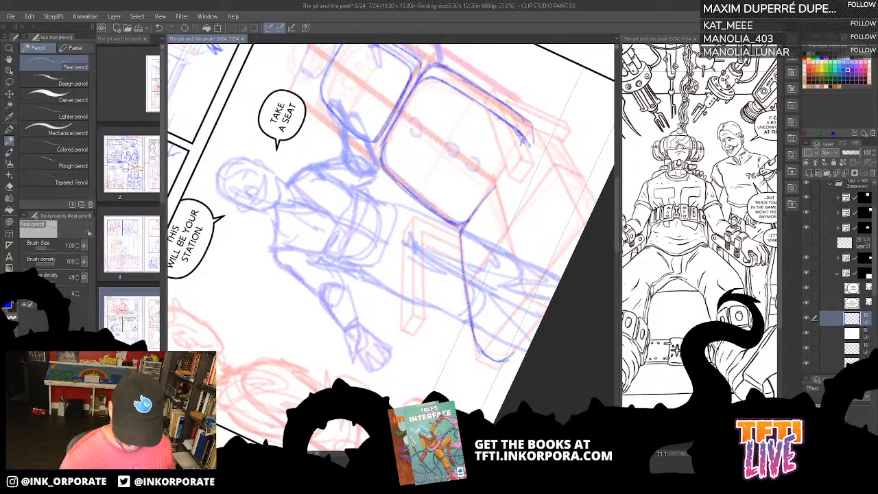
pyautogui.moveTo(467, 221); pyautogui.dragTo(526, 134)
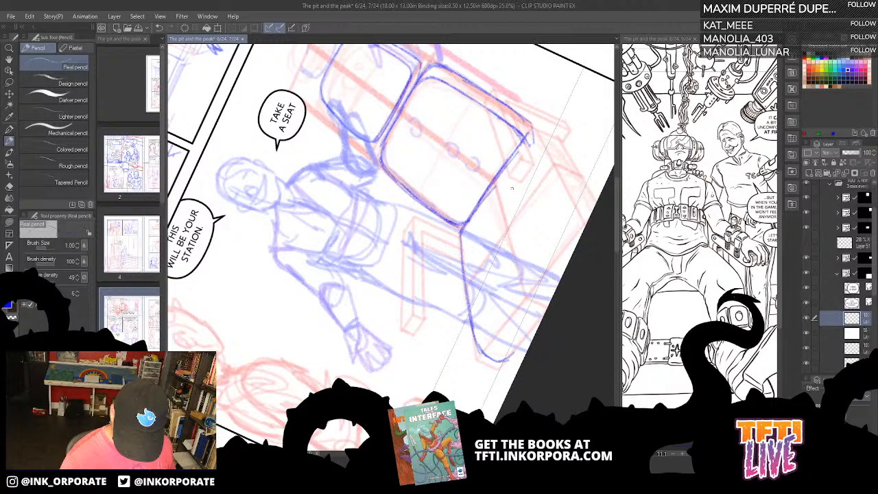
pyautogui.moveTo(512, 188); pyautogui.dragTo(445, 233)
# Step: Draw the seat's far side edge and the long front edge joining its two front corners, closing the seat's top surface
pyautogui.moveTo(376, 287); pyautogui.dragTo(522, 347)
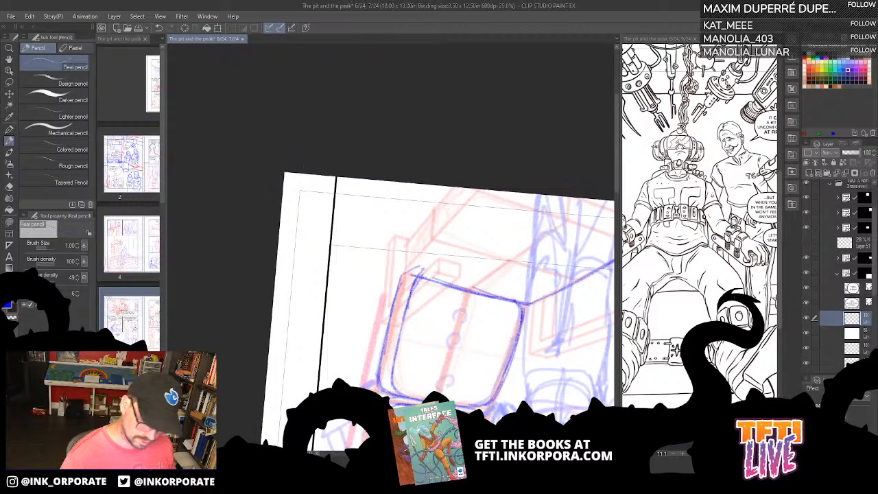
pyautogui.moveTo(408, 274)
pyautogui.mouseDown()
pyautogui.moveTo(410, 240)
pyautogui.moveTo(458, 187)
pyautogui.mouseUp()
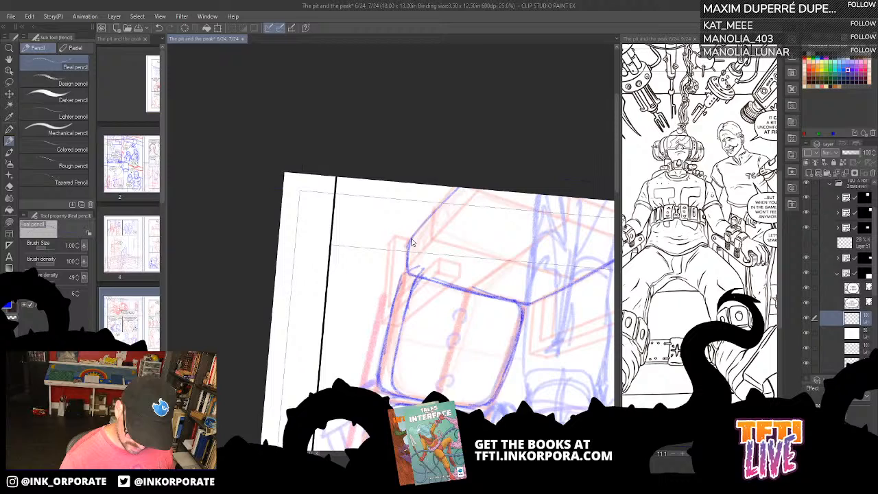
pyautogui.press('^')
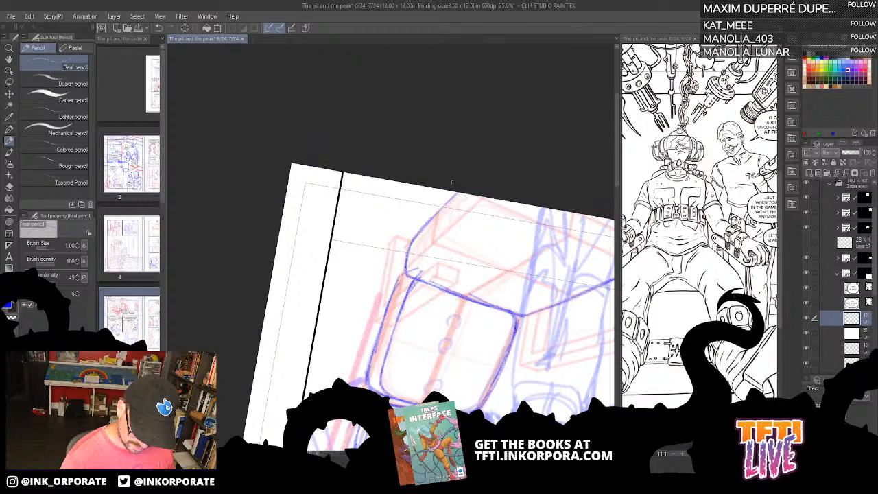
pyautogui.moveTo(452, 182)
pyautogui.mouseDown()
pyautogui.moveTo(528, 144)
pyautogui.moveTo(475, 234)
pyautogui.moveTo(500, 173)
pyautogui.moveTo(416, 256)
pyautogui.mouseUp()
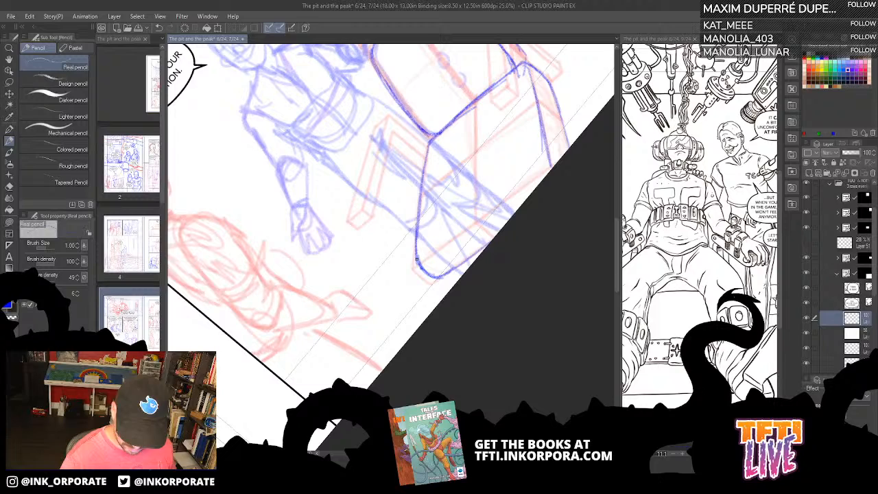
pyautogui.moveTo(416, 259)
pyautogui.mouseDown()
pyautogui.moveTo(554, 165)
pyautogui.moveTo(546, 171)
pyautogui.mouseUp()
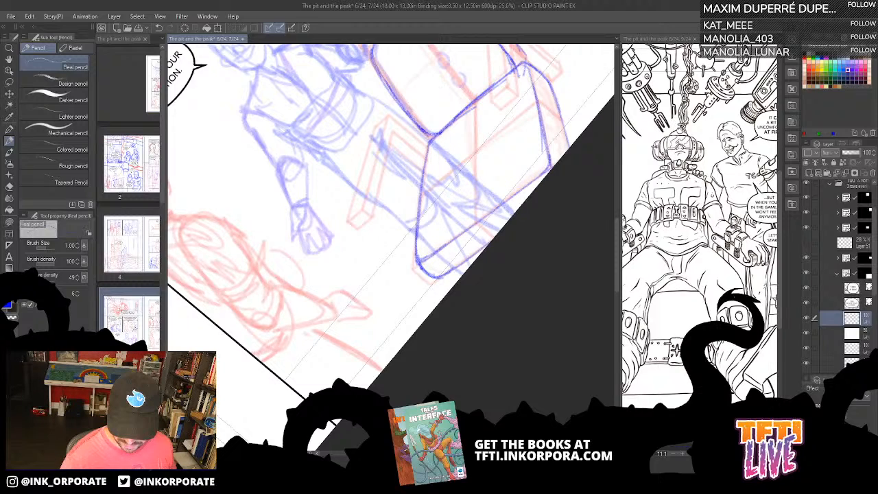
# Step: Extend a short line downward from the seat's near front corner to the page edge to suggest the seat's side
pyautogui.press('^')
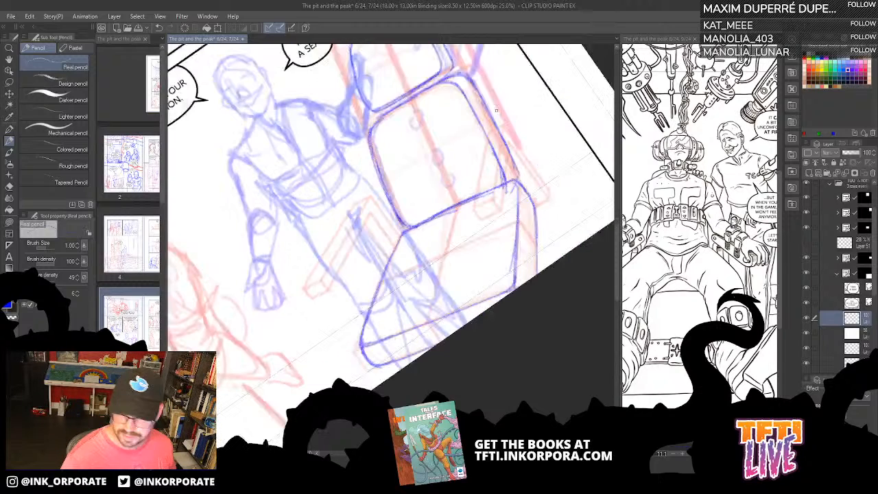
pyautogui.press('-')
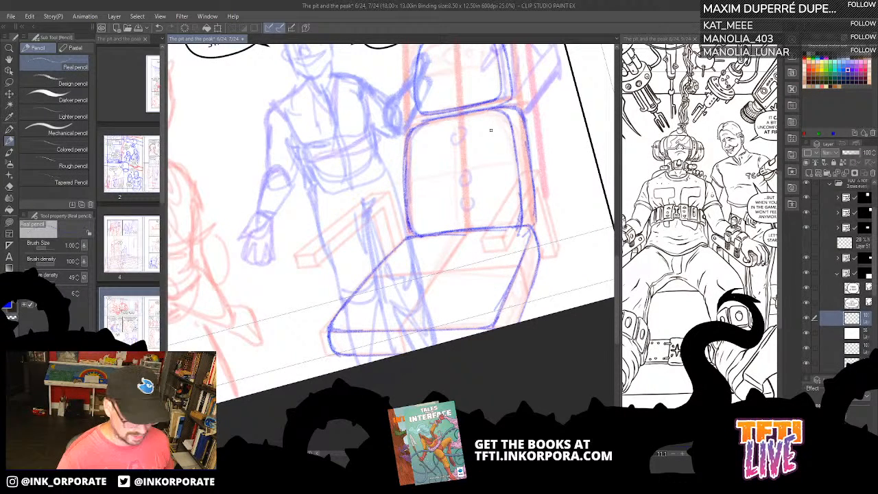
pyautogui.press('-')
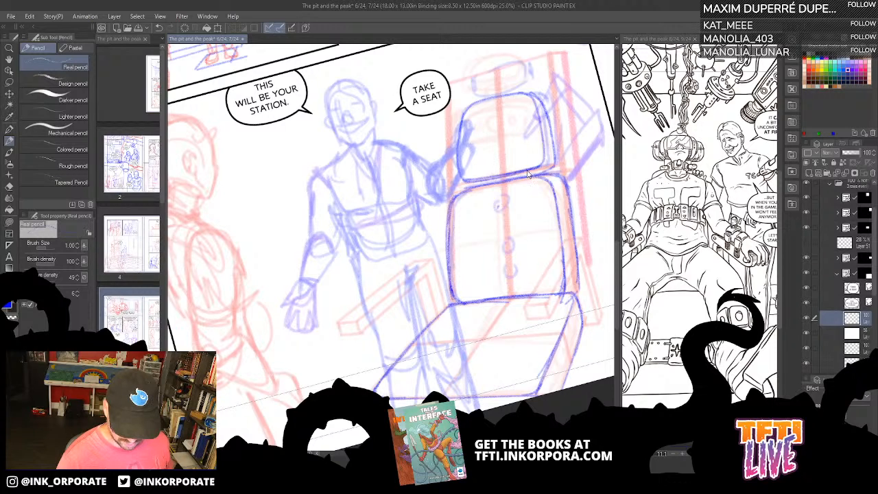
pyautogui.moveTo(546, 238); pyautogui.dragTo(576, 129)
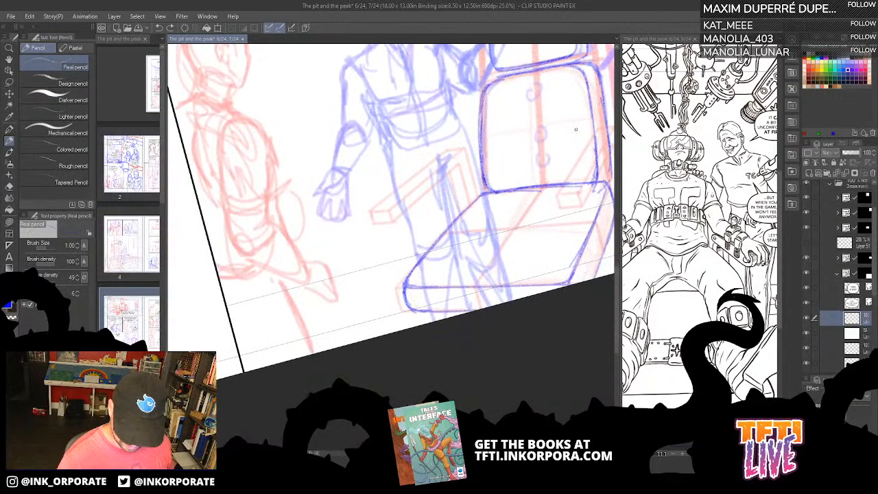
pyautogui.moveTo(552, 249); pyautogui.dragTo(476, 224)
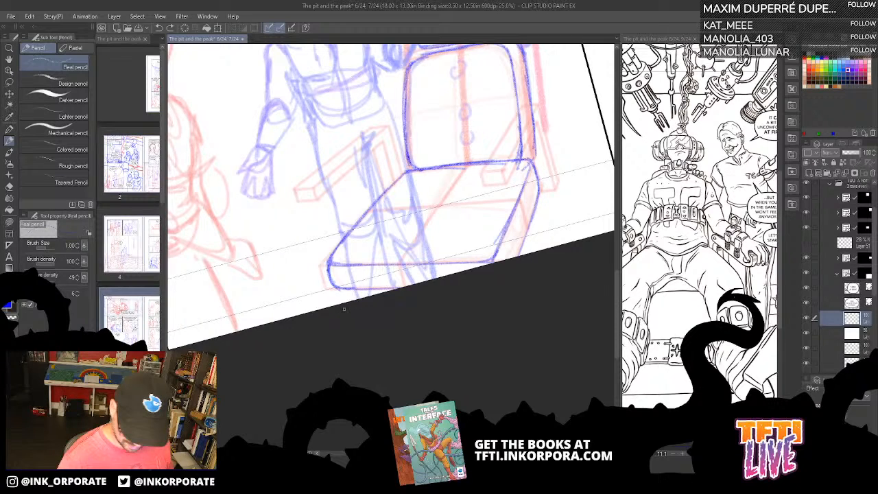
pyautogui.moveTo(329, 273); pyautogui.dragTo(323, 306)
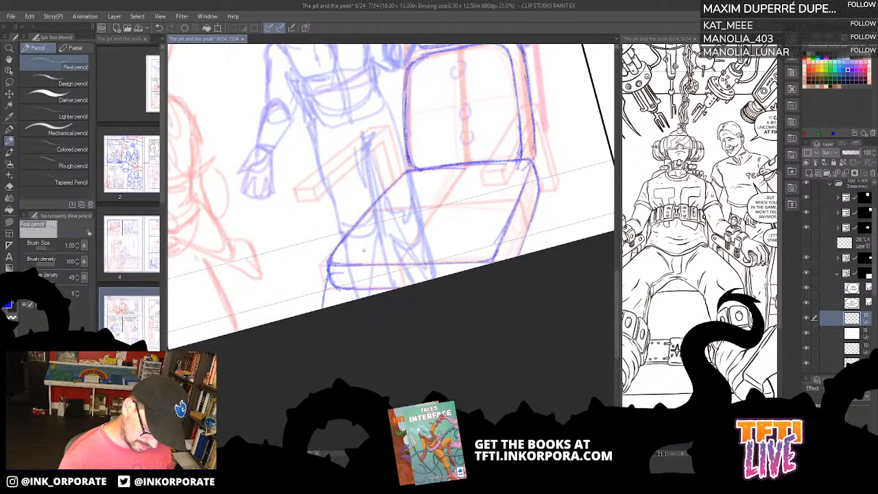
# Step: Rework the seat's front edge as a heavier double line between the corners, replacing the rounded lower corner with a sharper one
pyautogui.press('-')
pyautogui.press('-')
pyautogui.press('-')
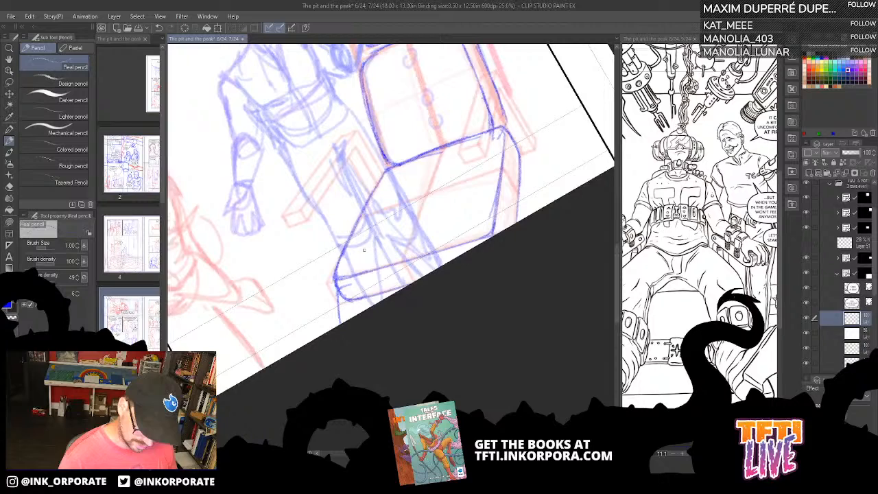
pyautogui.press('-')
pyautogui.press('-')
pyautogui.press('-')
pyautogui.press('-')
pyautogui.press('-')
pyautogui.press('-')
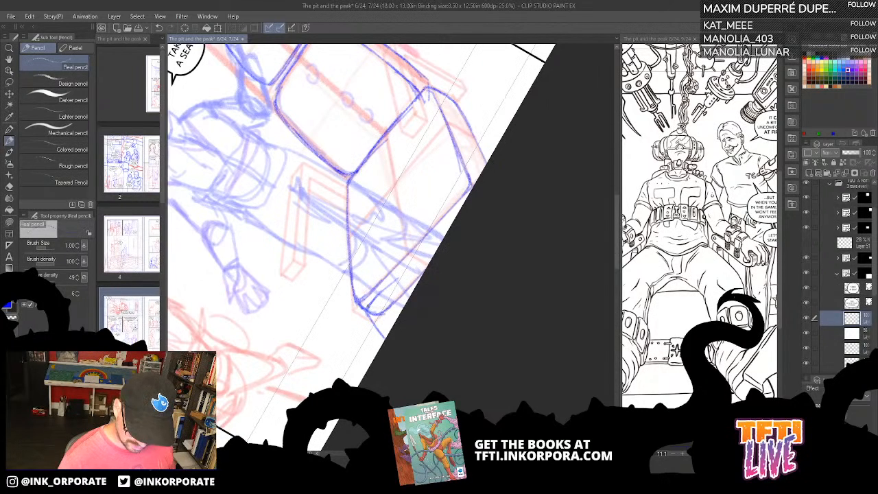
pyautogui.moveTo(368, 307); pyautogui.dragTo(456, 219)
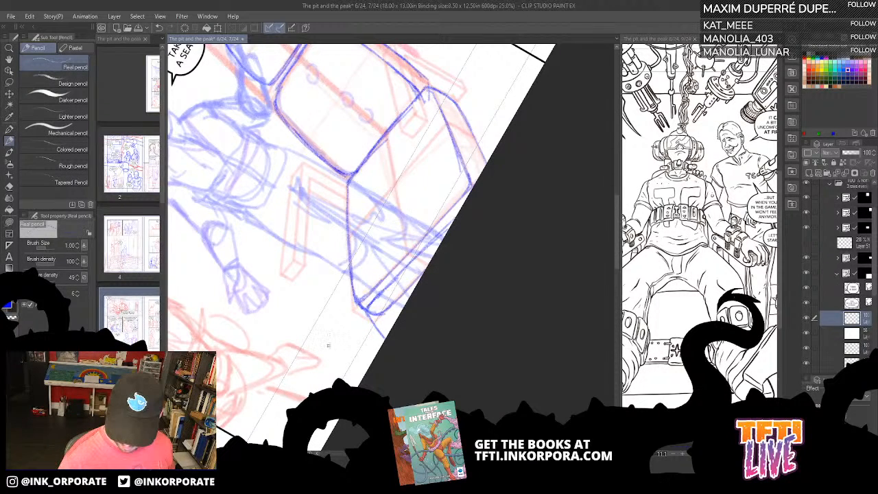
pyautogui.moveTo(363, 322); pyautogui.dragTo(448, 217)
pyautogui.moveTo(377, 295); pyautogui.dragTo(466, 199)
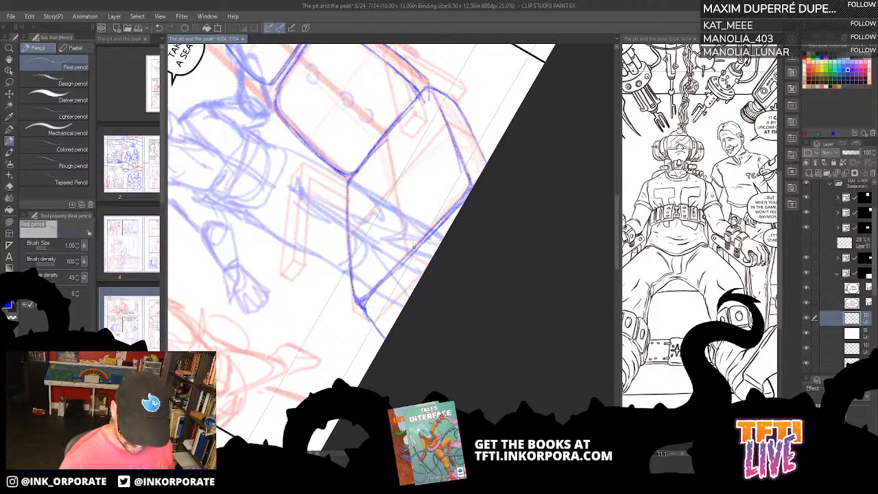
pyautogui.moveTo(413, 246); pyautogui.dragTo(366, 308)
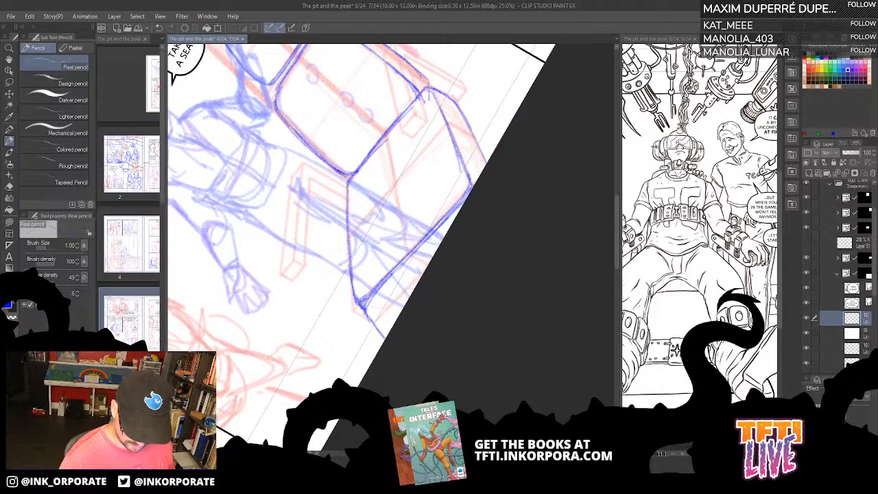
# Step: Draw the armrest beside the standing man as a long rounded bar with an inner outline, round end pivots and a ribbed support
pyautogui.hotkey('shift', 'space')
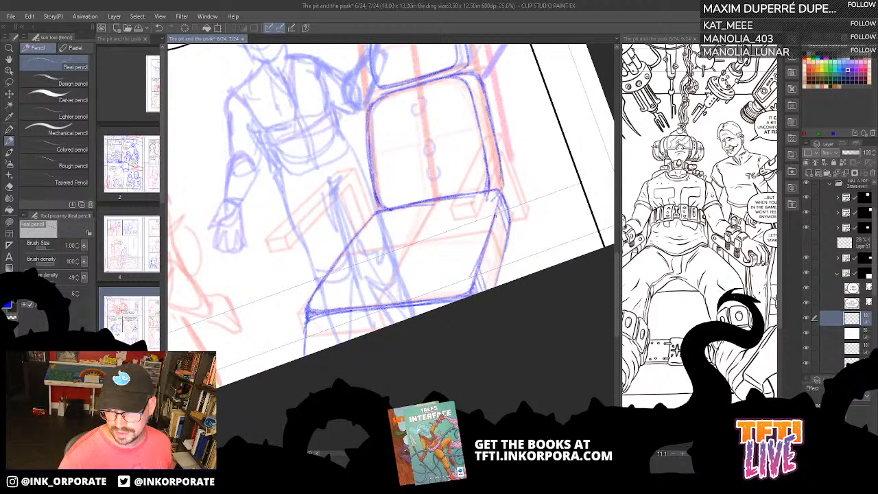
pyautogui.moveTo(449, 272); pyautogui.dragTo(572, 277)
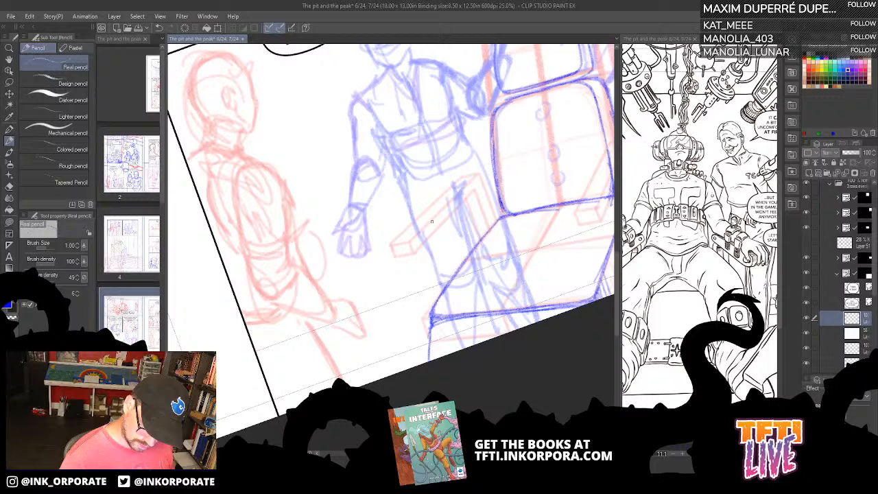
pyautogui.moveTo(537, 182); pyautogui.dragTo(535, 189)
pyautogui.moveTo(478, 182)
pyautogui.mouseDown()
pyautogui.moveTo(386, 255)
pyautogui.moveTo(454, 184)
pyautogui.mouseUp()
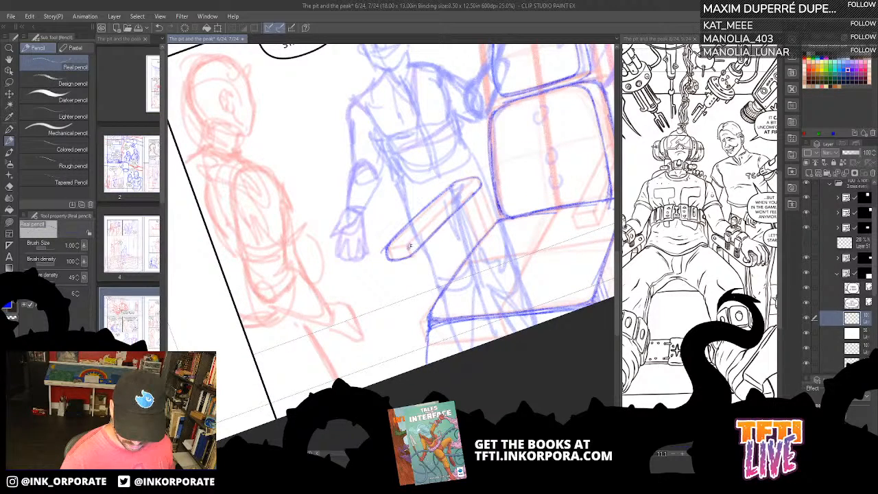
pyautogui.moveTo(410, 246); pyautogui.dragTo(471, 182)
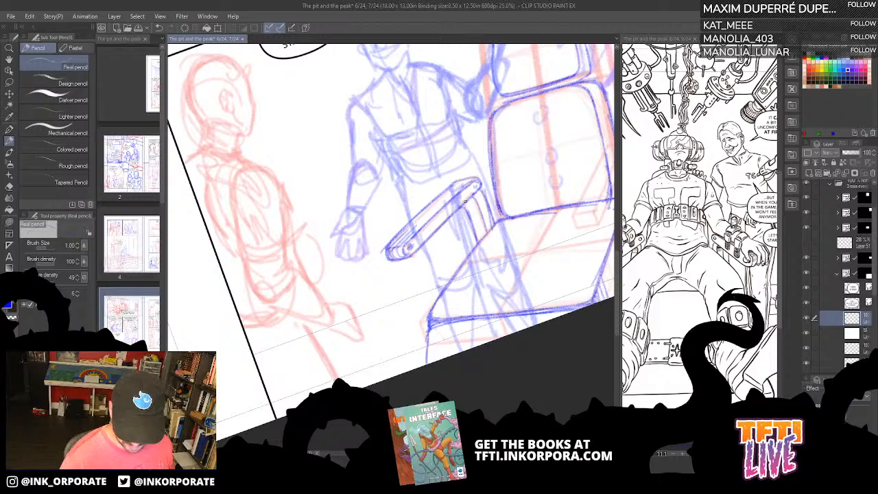
pyautogui.moveTo(466, 202); pyautogui.dragTo(411, 234)
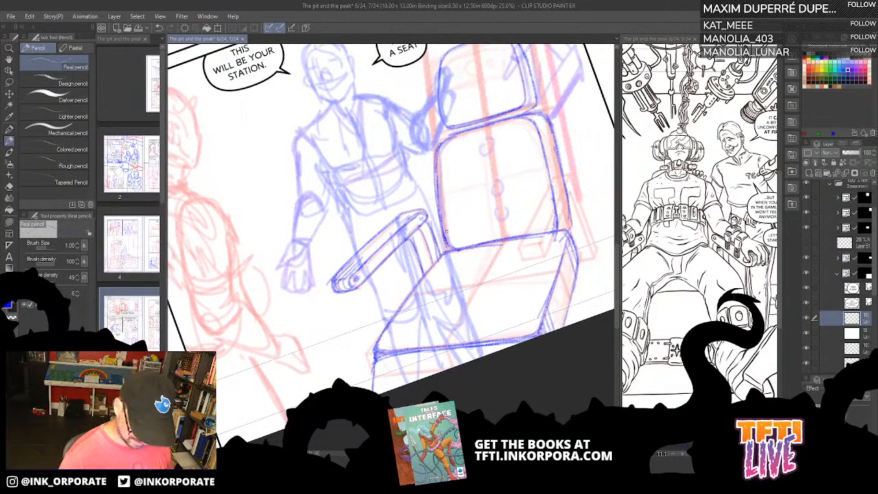
pyautogui.moveTo(350, 294)
pyautogui.mouseDown()
pyautogui.moveTo(381, 300)
pyautogui.moveTo(392, 290)
pyautogui.mouseUp()
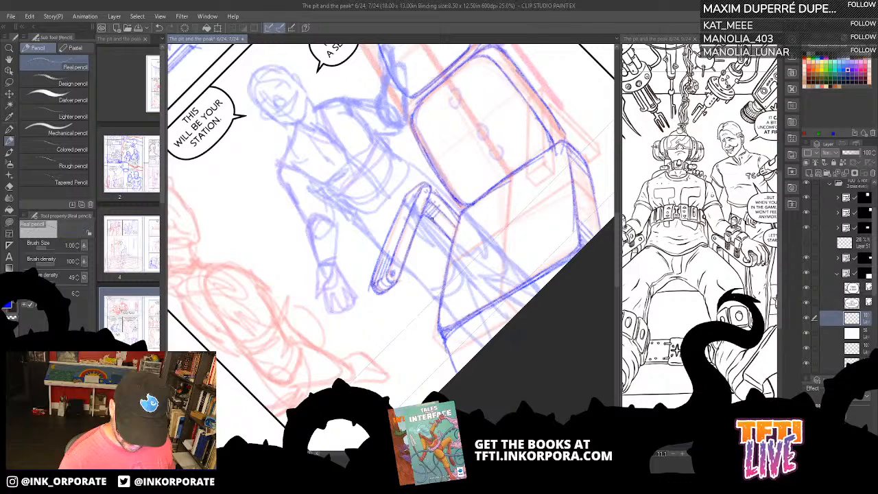
# Step: Draw the opposite armrest as a matching rounded bar with pivots over the lower cushion's edge, and outline the support piece beside it
pyautogui.moveTo(431, 218); pyautogui.dragTo(390, 263)
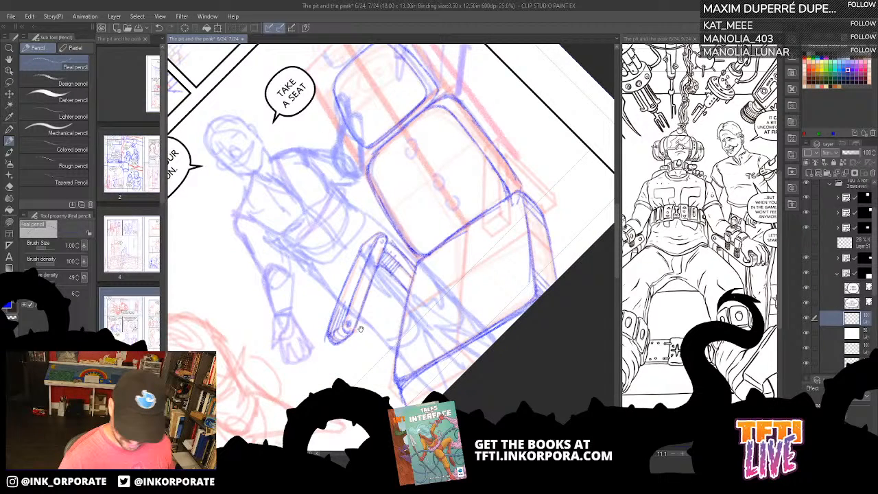
pyautogui.moveTo(360, 329); pyautogui.dragTo(317, 332)
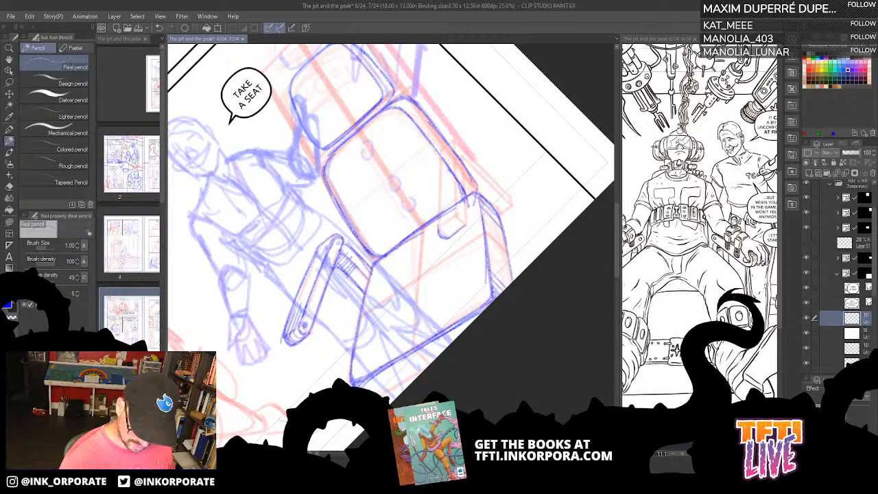
pyautogui.moveTo(439, 214); pyautogui.dragTo(432, 244)
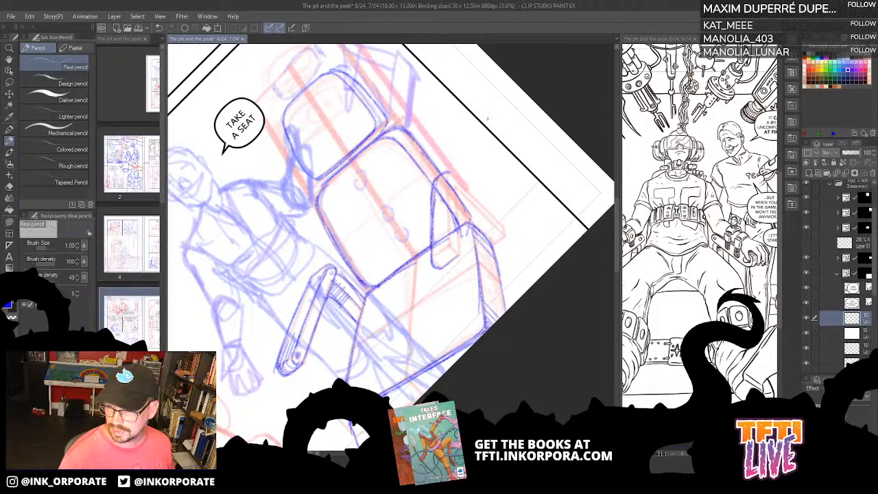
pyautogui.moveTo(432, 238)
pyautogui.mouseDown()
pyautogui.moveTo(432, 204)
pyautogui.moveTo(460, 249)
pyautogui.mouseUp()
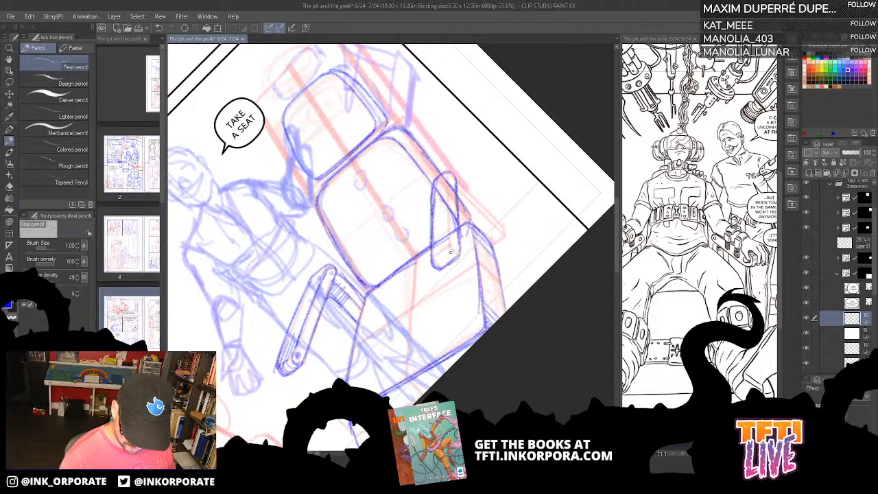
pyautogui.moveTo(450, 252); pyautogui.dragTo(447, 192)
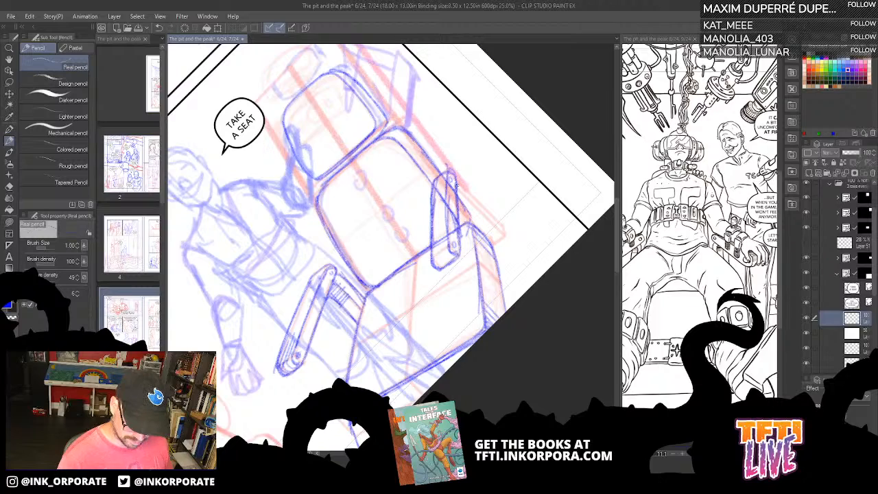
pyautogui.moveTo(456, 184); pyautogui.dragTo(503, 229)
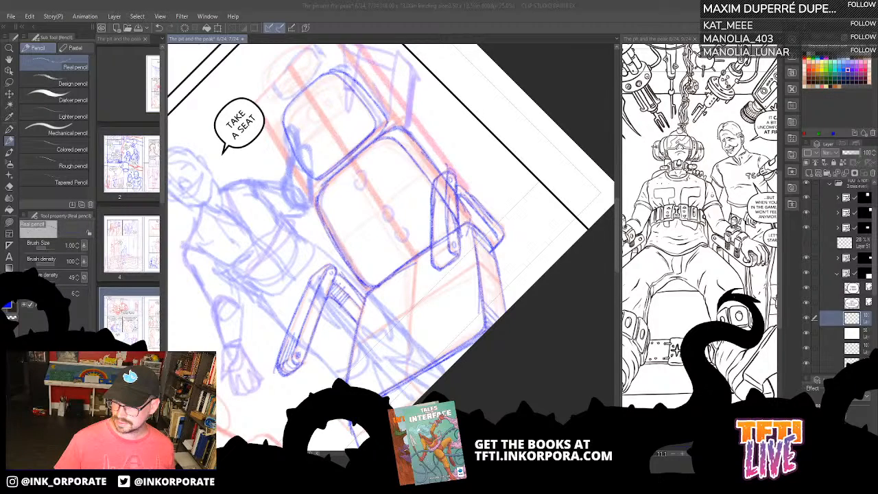
# Step: Switch to the browser to view the Google Images results for "bill paxton predator", then return to the Clip Studio Paint drawing
pyautogui.hotkey('alt', 'Tab')
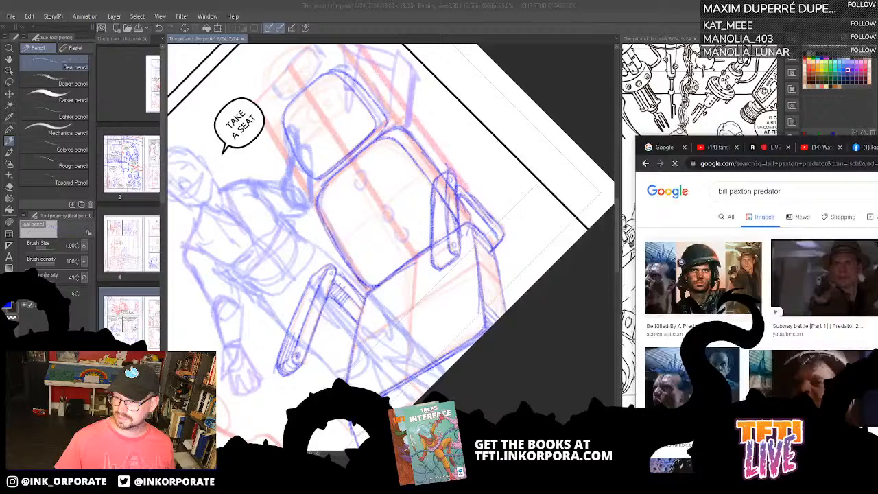
pyautogui.moveTo(877, 147); pyautogui.dragTo(610, 62)
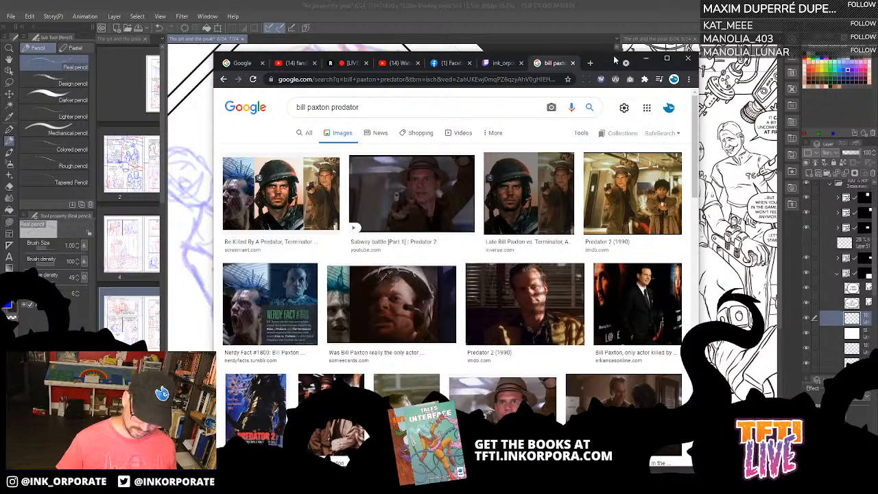
pyautogui.click(645, 59)
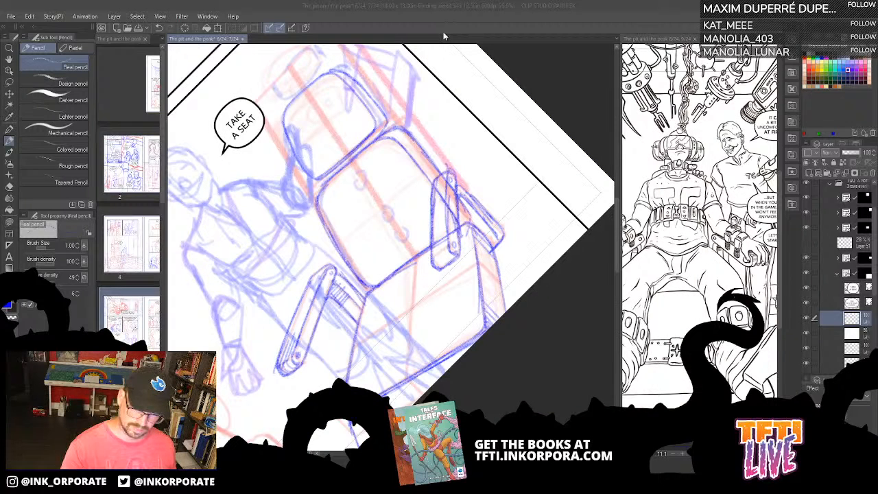
# Step: Outline the chair's headrest as a small rounded box with a side thickness above the upper backrest cushion
pyautogui.moveTo(313, 205); pyautogui.dragTo(394, 280)
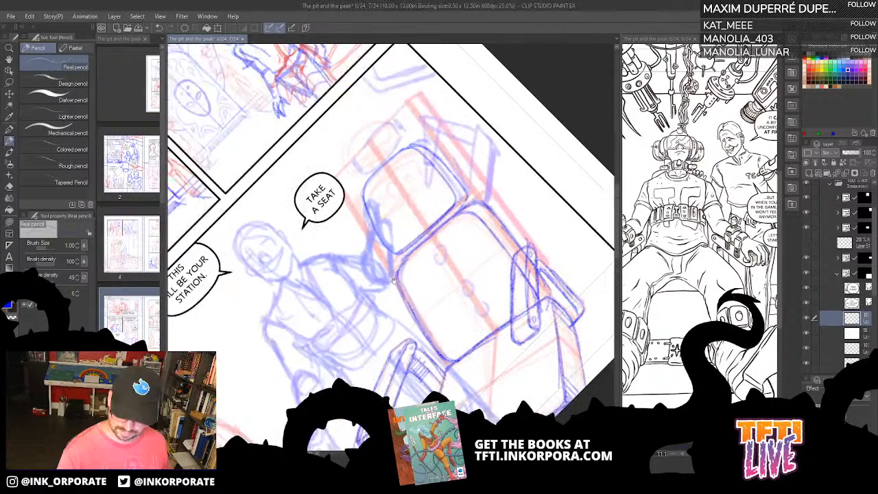
pyautogui.moveTo(351, 142)
pyautogui.mouseDown()
pyautogui.moveTo(391, 159)
pyautogui.moveTo(441, 144)
pyautogui.mouseUp()
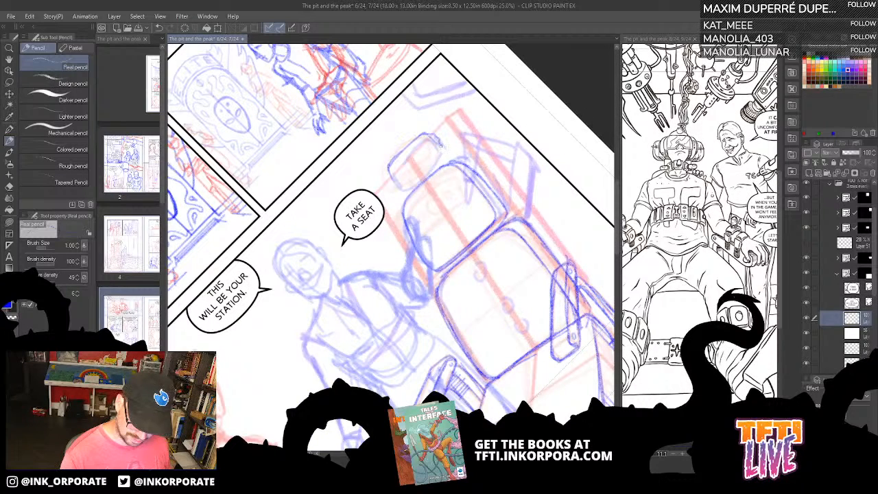
pyautogui.moveTo(388, 186)
pyautogui.mouseDown()
pyautogui.moveTo(441, 152)
pyautogui.moveTo(435, 171)
pyautogui.mouseUp()
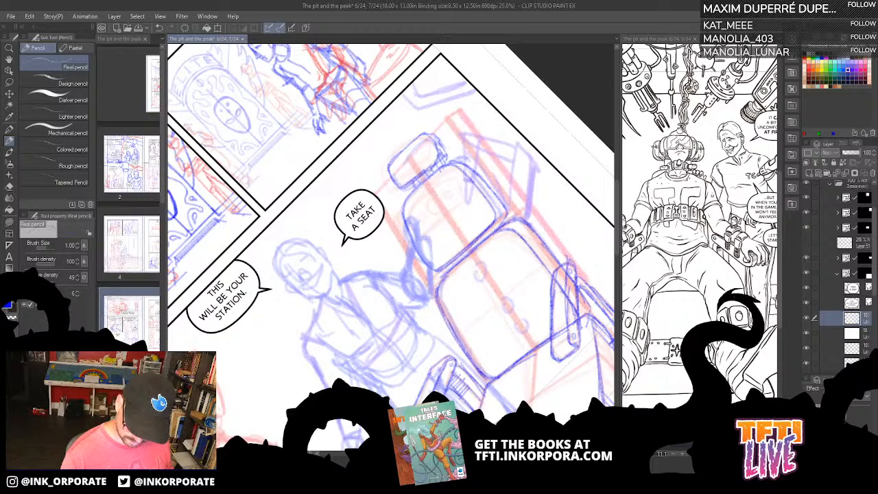
pyautogui.press('^')
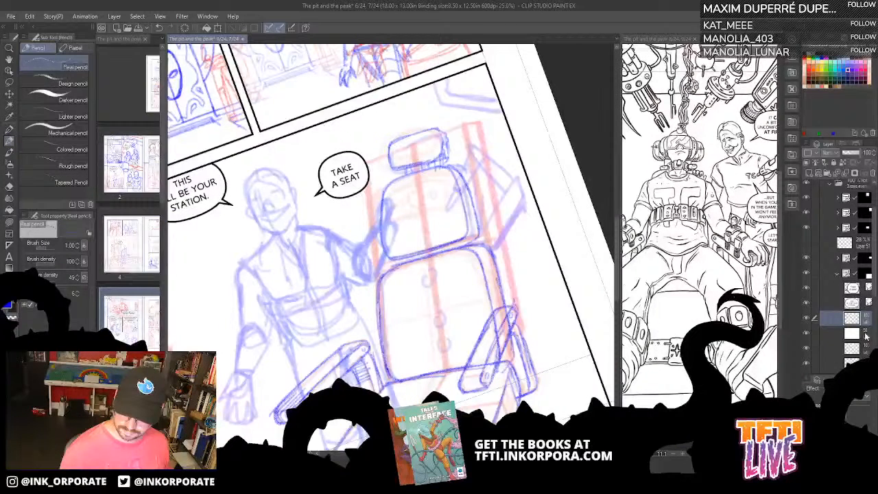
# Step: Set the white overlay layer's opacity to 72% to fade the rough sketch beneath the blue chair drawing
pyautogui.click(865, 336)
pyautogui.press('^')
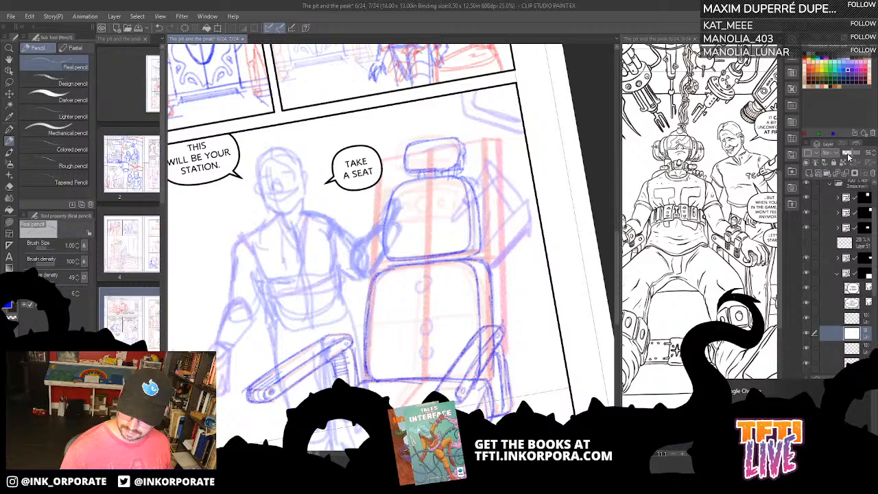
pyautogui.moveTo(848, 157)
pyautogui.mouseDown()
pyautogui.moveTo(812, 155)
pyautogui.moveTo(862, 185)
pyautogui.mouseUp()
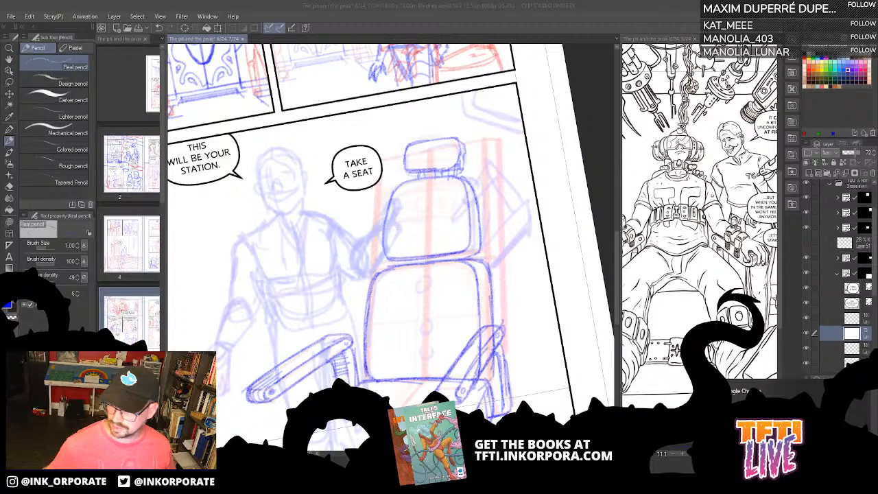
pyautogui.click(461, 175)
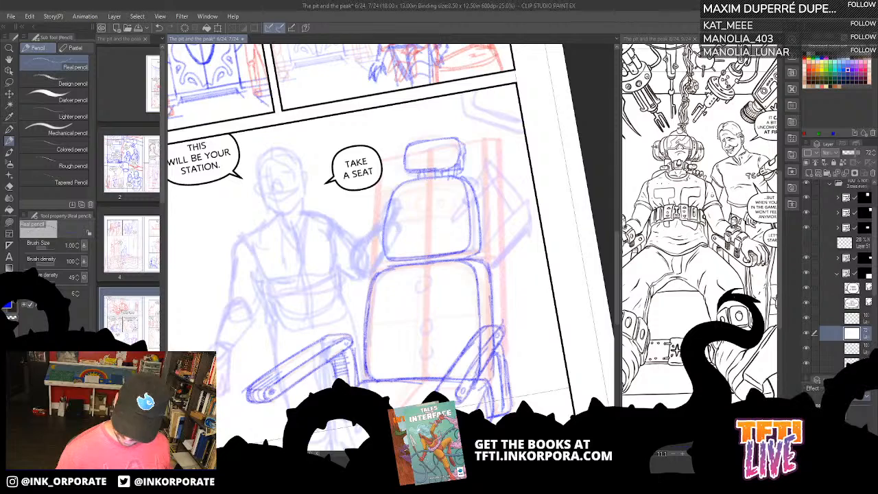
# Step: Turn off notifications from apps and other senders in Windows Settings, then close Settings to return to the drawing
pyautogui.moveTo(435, 233); pyautogui.dragTo(448, 180)
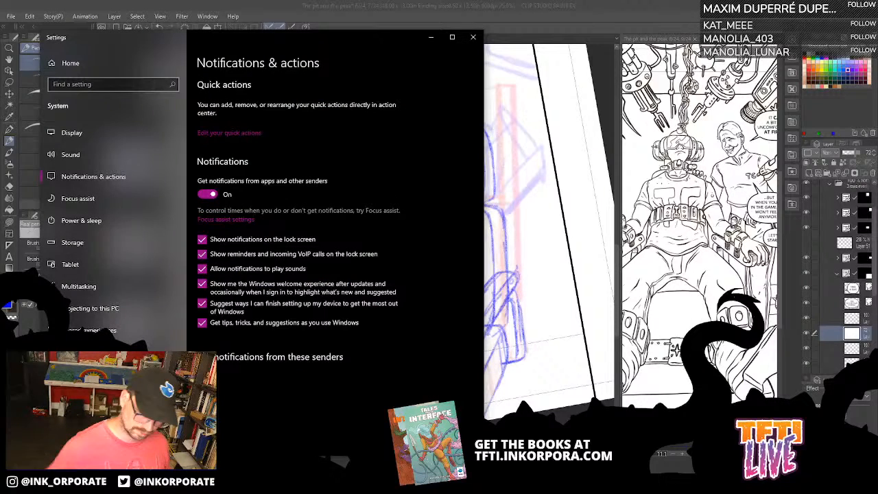
pyautogui.click(221, 195)
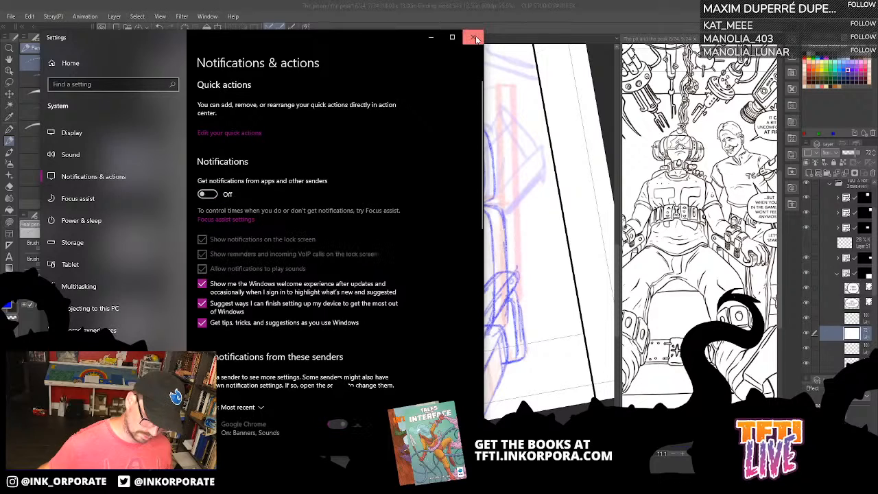
pyautogui.click(474, 38)
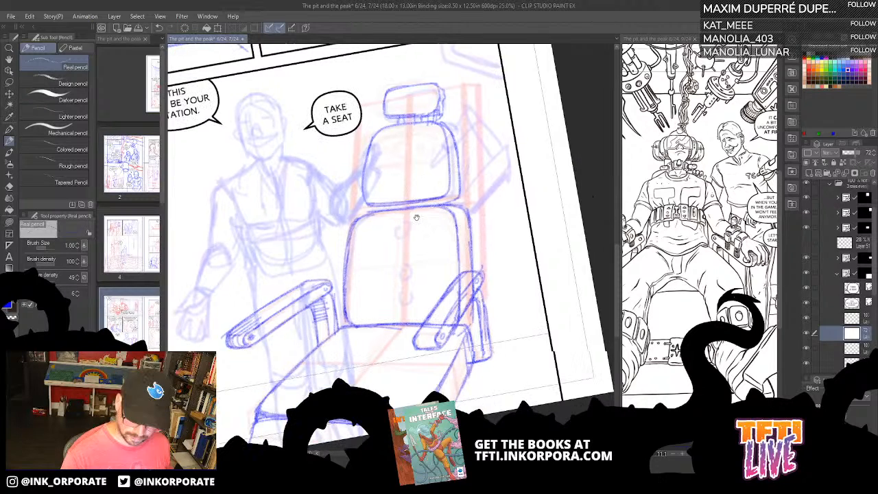
# Step: Widen the view of the inked page 8 so the whole chair reference shows beside the sketch
pyautogui.moveTo(416, 217); pyautogui.dragTo(405, 220)
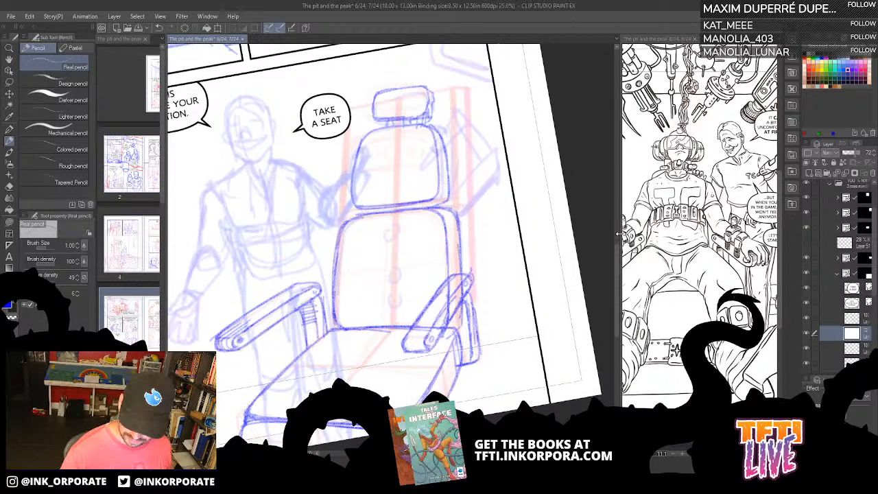
pyautogui.moveTo(618, 233); pyautogui.dragTo(469, 233)
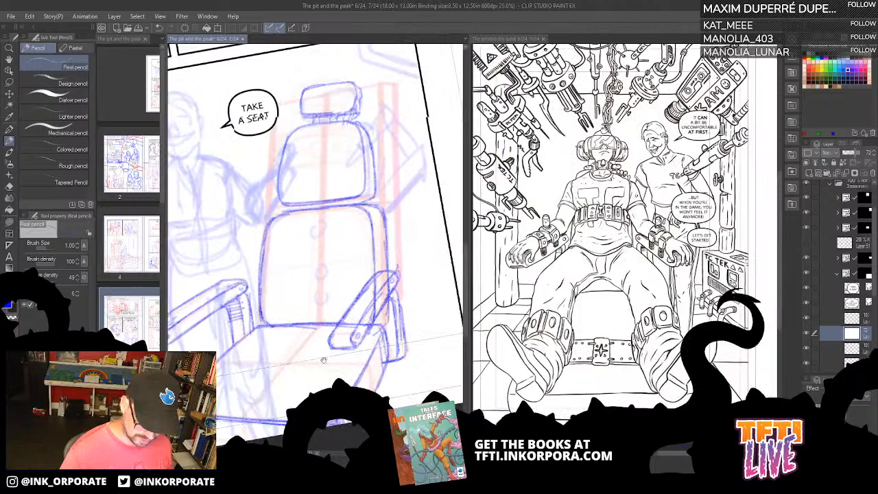
# Step: Draw a center line along the chair's seat and up through its backrest cushions and headrest
pyautogui.moveTo(323, 360); pyautogui.dragTo(368, 314)
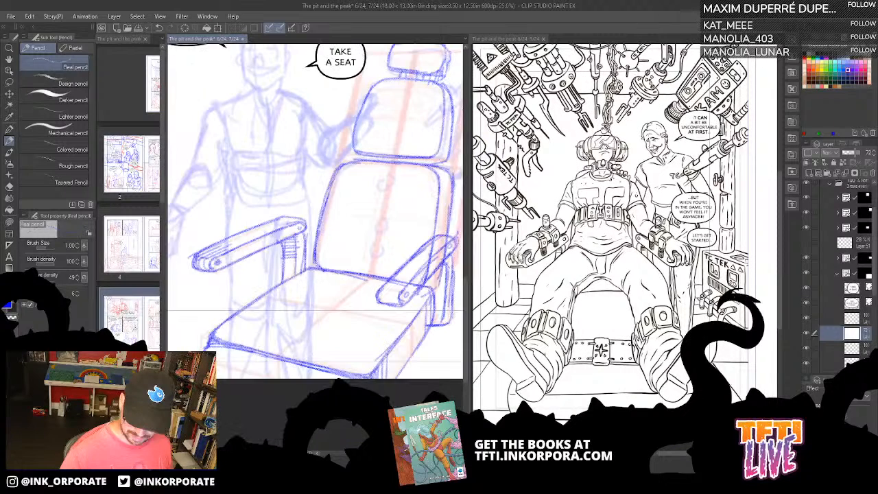
pyautogui.moveTo(277, 355); pyautogui.dragTo(356, 285)
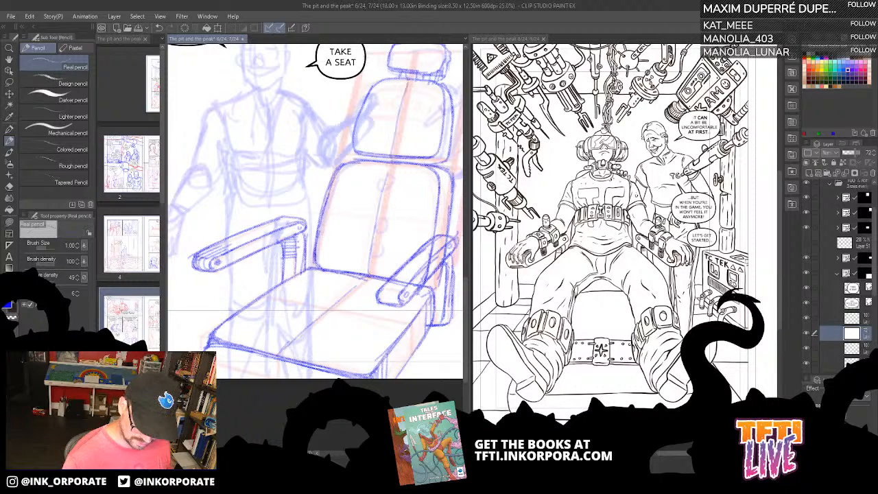
pyautogui.moveTo(408, 78); pyautogui.dragTo(398, 153)
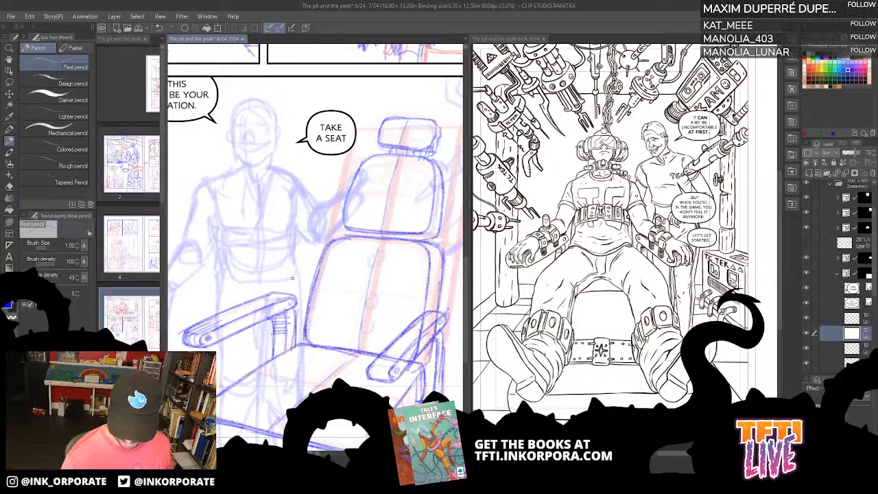
# Step: Sketch rounded side bolsters on both ends of the chair's headrest, replacing a first loop above it
pyautogui.scroll(2, 292, 278)
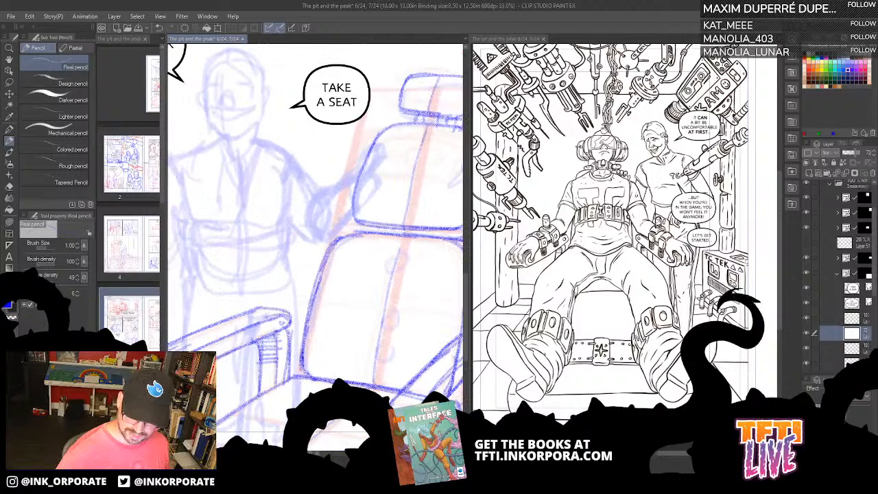
pyautogui.moveTo(411, 96)
pyautogui.mouseDown()
pyautogui.moveTo(356, 167)
pyautogui.moveTo(367, 129)
pyautogui.mouseUp()
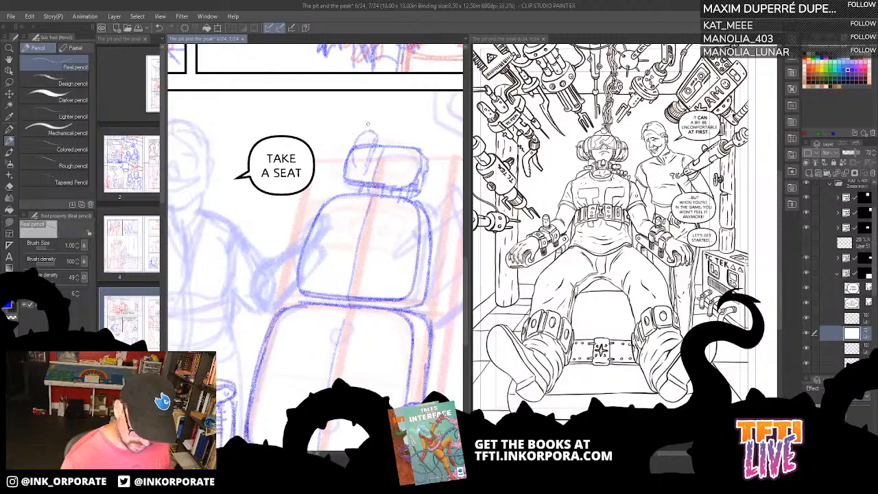
pyautogui.hotkey('ctrl', 'z')
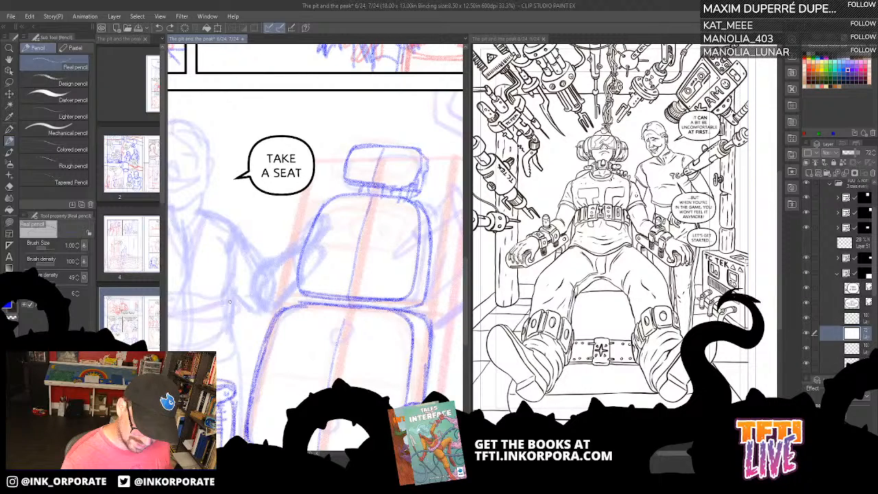
pyautogui.moveTo(327, 177)
pyautogui.mouseDown()
pyautogui.moveTo(339, 147)
pyautogui.moveTo(329, 179)
pyautogui.moveTo(367, 179)
pyautogui.mouseUp()
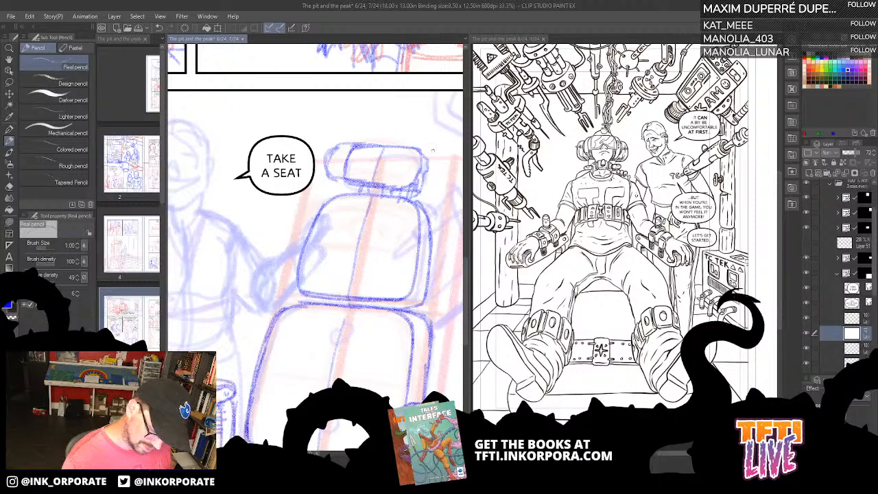
pyautogui.moveTo(425, 150)
pyautogui.mouseDown()
pyautogui.moveTo(445, 164)
pyautogui.moveTo(428, 164)
pyautogui.moveTo(418, 187)
pyautogui.moveTo(440, 154)
pyautogui.mouseUp()
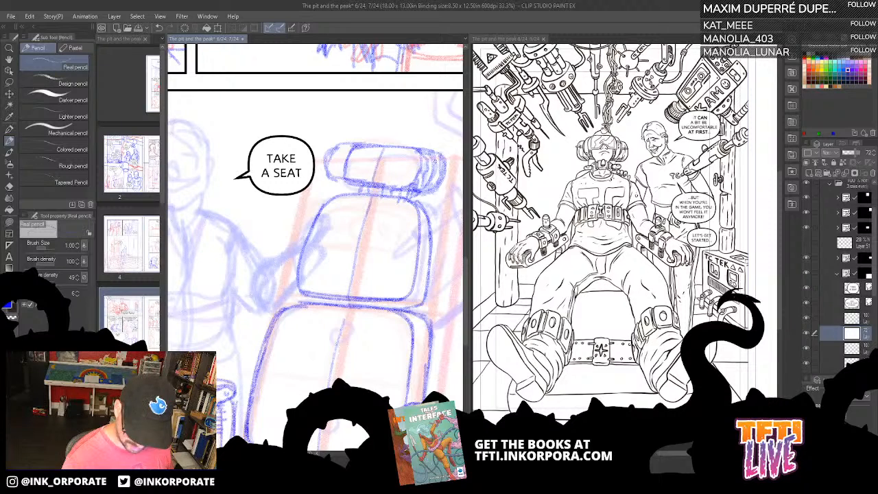
# Step: Add raised rounded ear-pad loops overlapping the two side bolsters of the headrest
pyautogui.press('^')
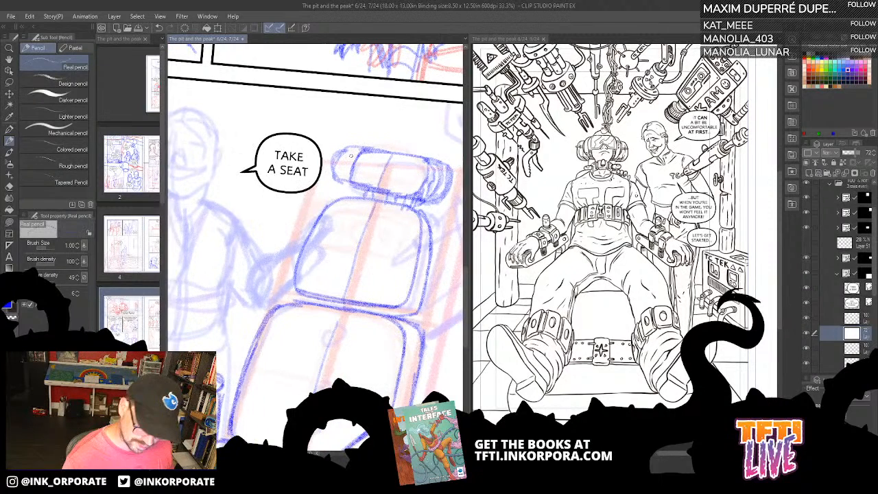
pyautogui.moveTo(351, 157); pyautogui.dragTo(342, 242)
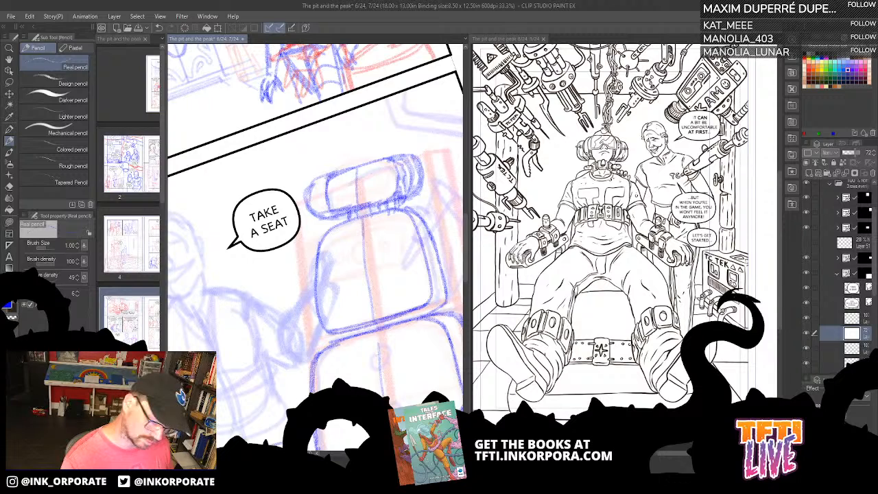
pyautogui.moveTo(325, 164); pyautogui.dragTo(324, 208)
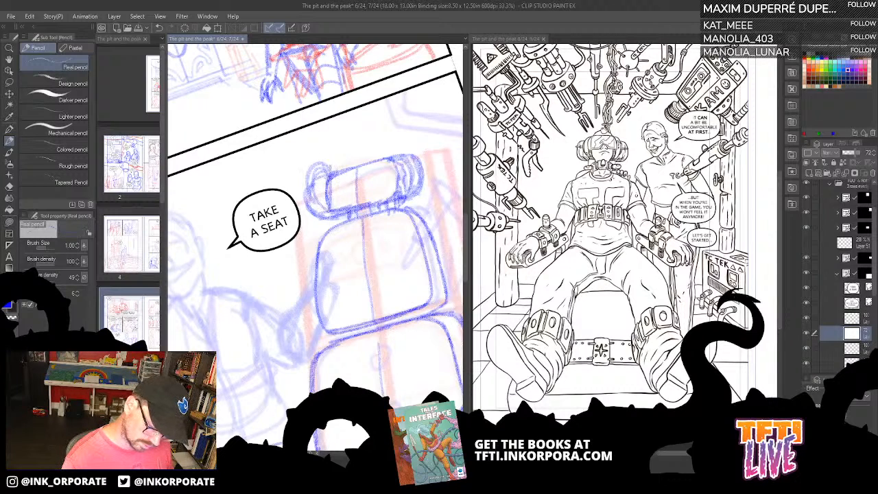
pyautogui.moveTo(377, 174)
pyautogui.mouseDown()
pyautogui.moveTo(389, 141)
pyautogui.moveTo(397, 157)
pyautogui.mouseUp()
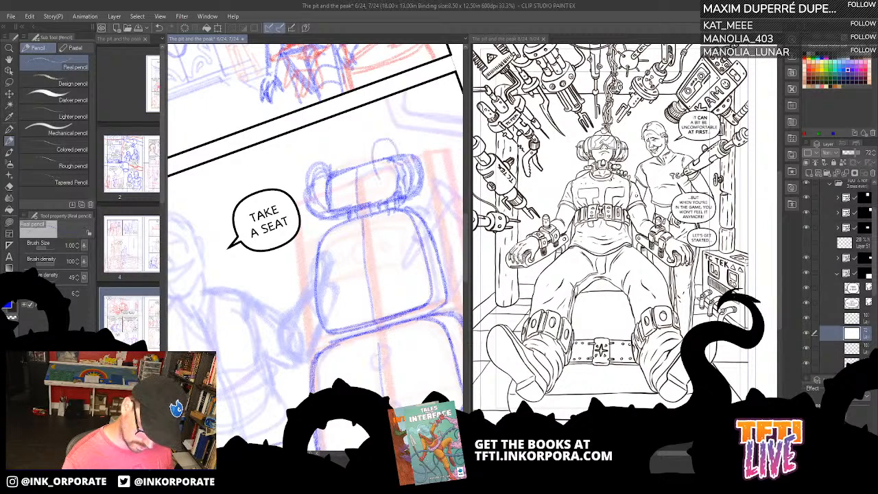
pyautogui.moveTo(399, 194); pyautogui.dragTo(388, 143)
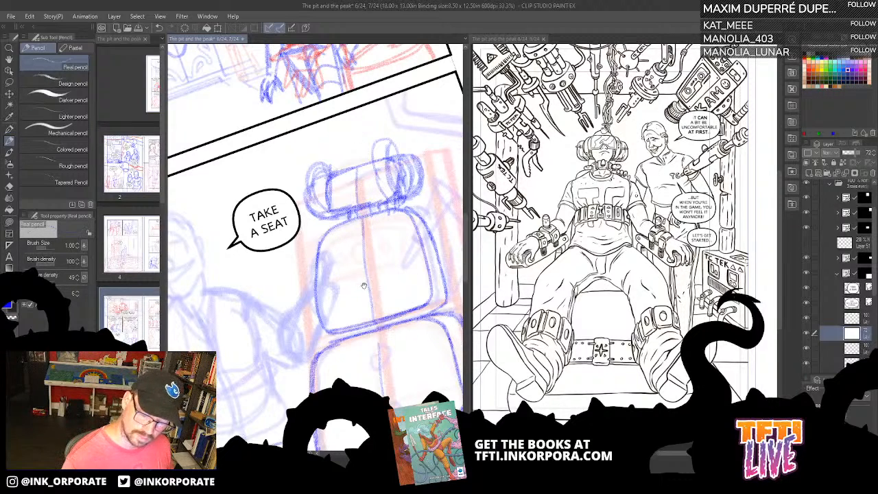
# Step: Sketch two small hooked brackets below the headrest over the upper backrest cushion's top edge
pyautogui.moveTo(363, 283); pyautogui.dragTo(373, 272)
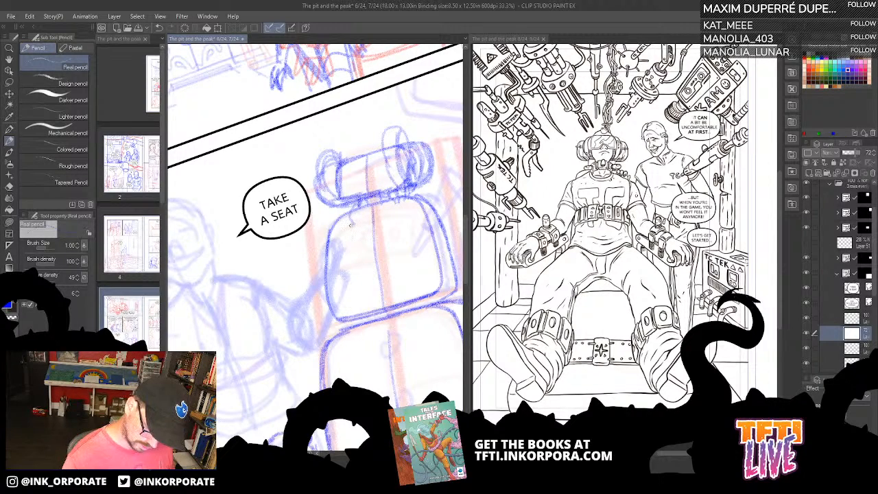
pyautogui.moveTo(350, 205); pyautogui.dragTo(364, 234)
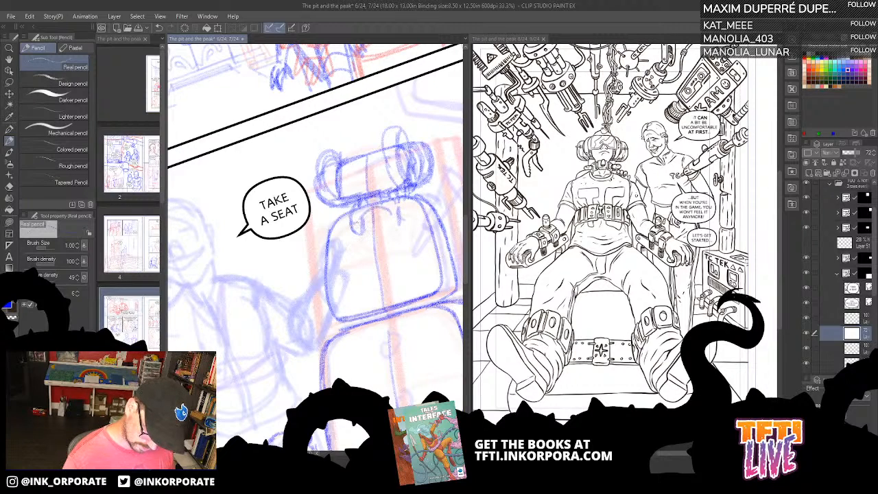
pyautogui.moveTo(365, 208); pyautogui.dragTo(354, 230)
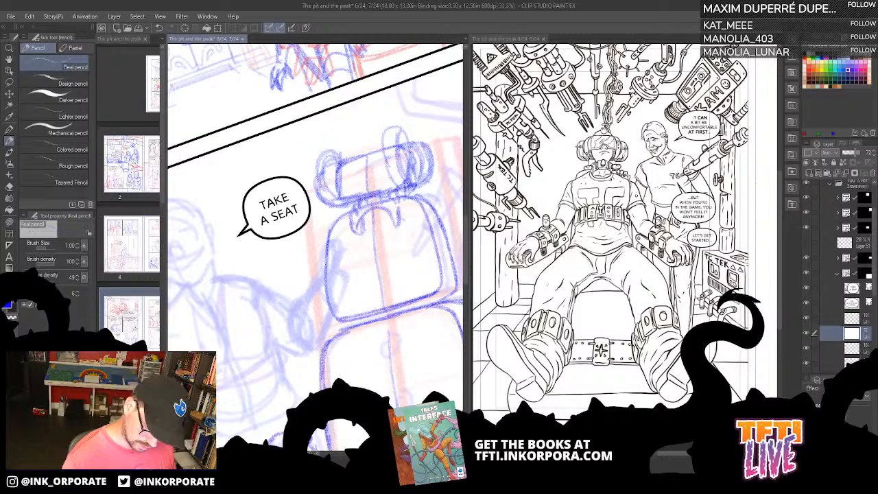
# Step: Draw narrow vertical slots near the lower backrest cushion's upper corners, and erase the hooked brackets below the headrest
pyautogui.moveTo(316, 274); pyautogui.dragTo(310, 200)
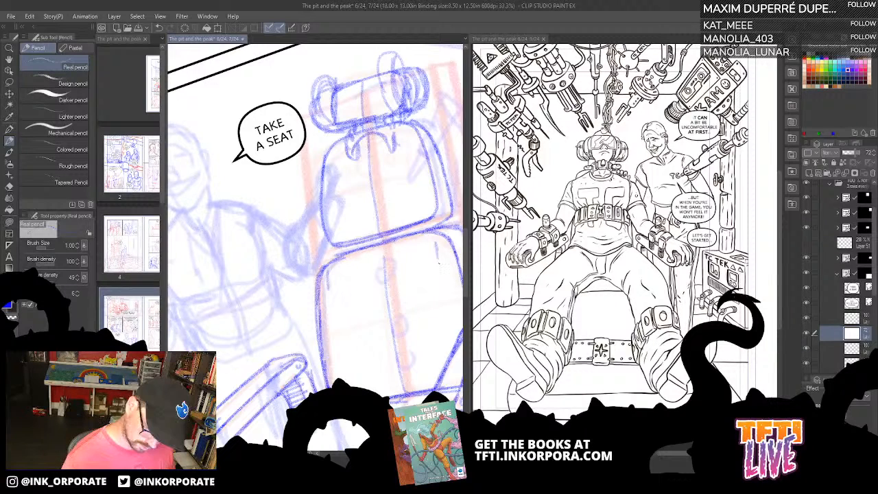
pyautogui.moveTo(431, 251); pyautogui.dragTo(439, 253)
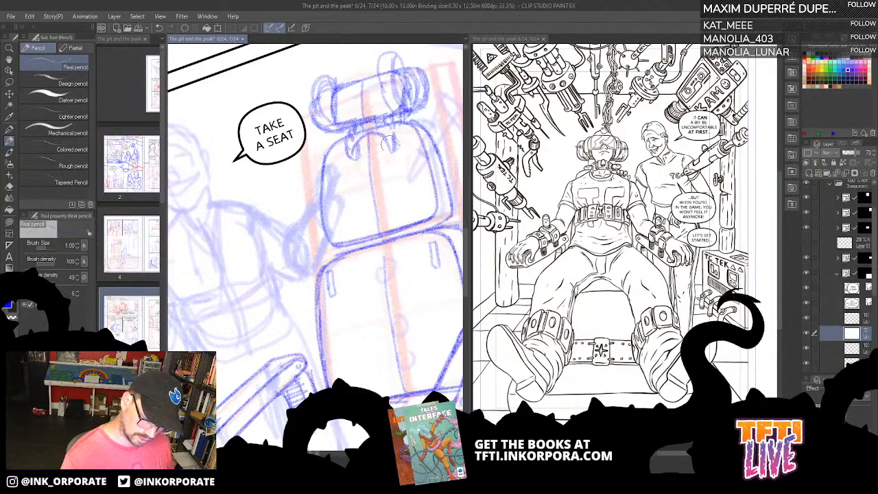
pyautogui.moveTo(393, 144); pyautogui.dragTo(348, 151)
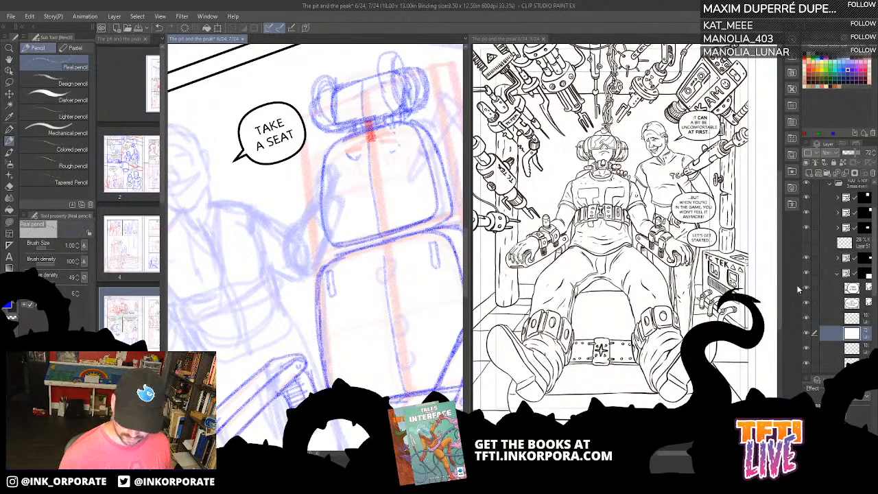
# Step: Remove the misplaced chair details from the white overlay layer, and make the blue chair line layer visible and active
pyautogui.click(805, 332)
pyautogui.click(805, 333)
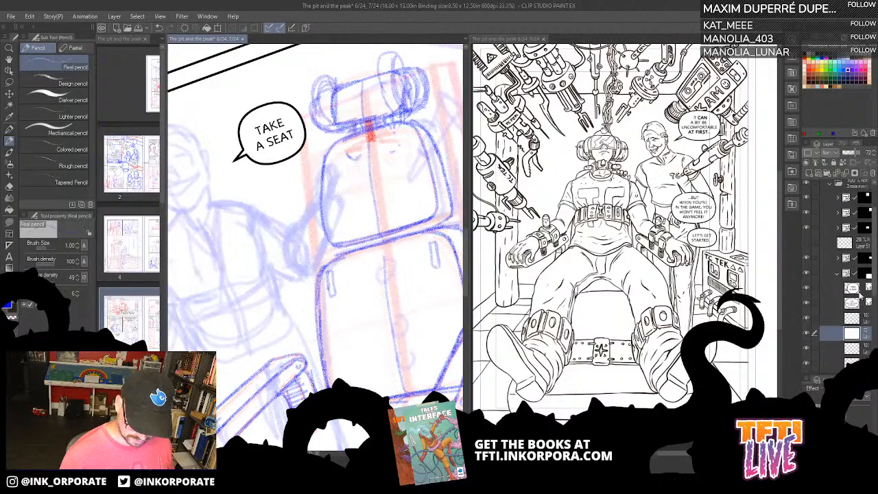
pyautogui.click(806, 325)
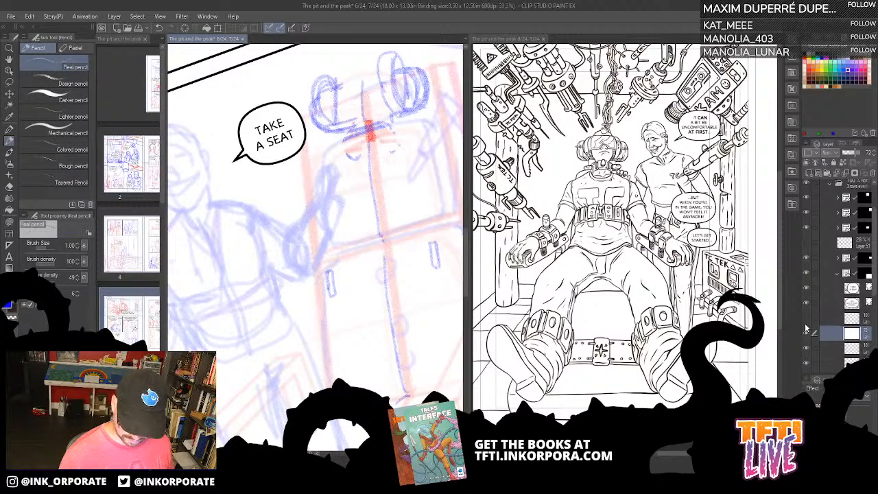
pyautogui.click(857, 321)
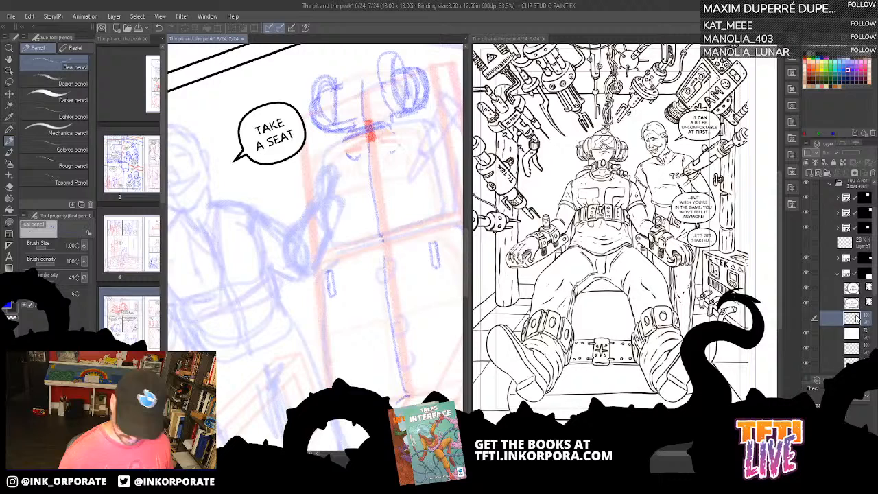
pyautogui.hotkey('ctrl', '-')
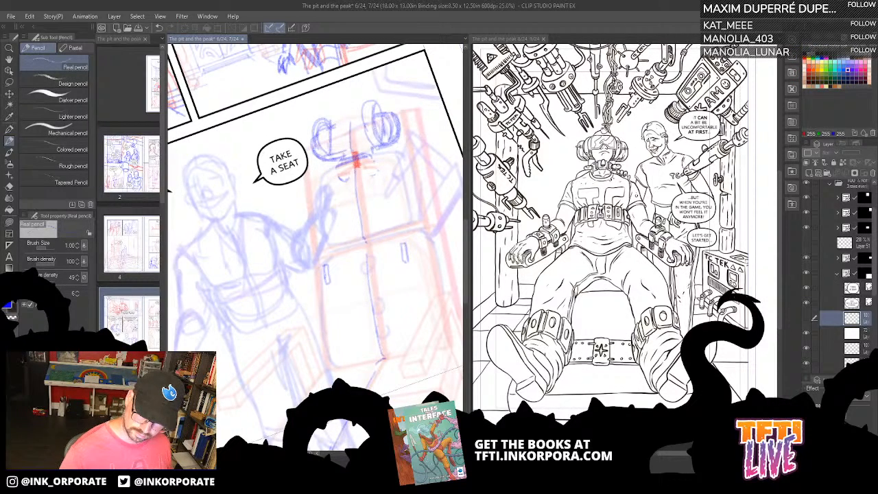
pyautogui.click(813, 60)
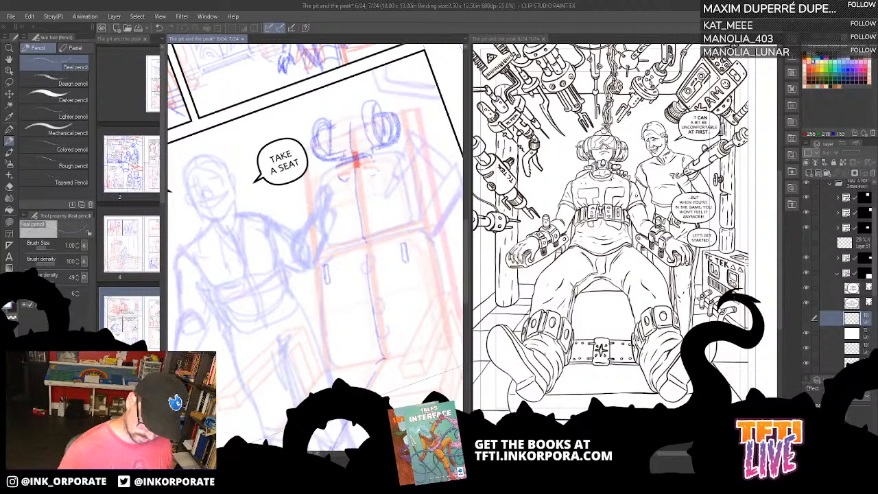
pyautogui.click(843, 332)
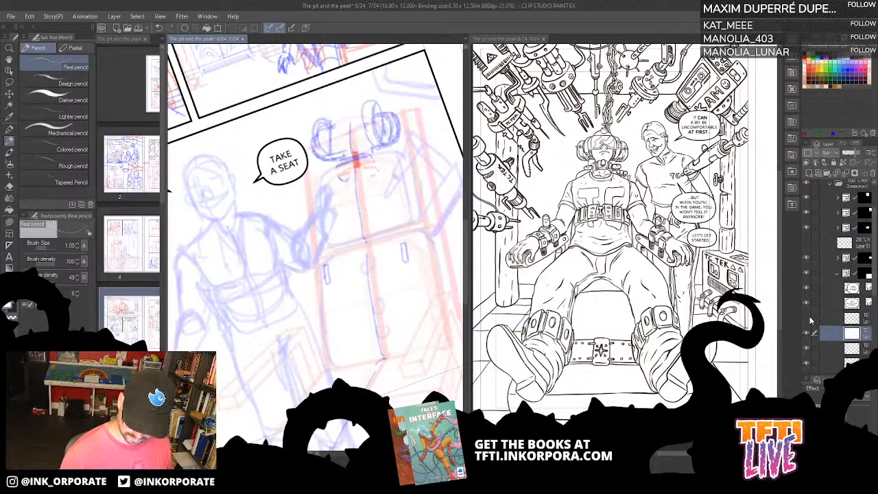
pyautogui.click(809, 317)
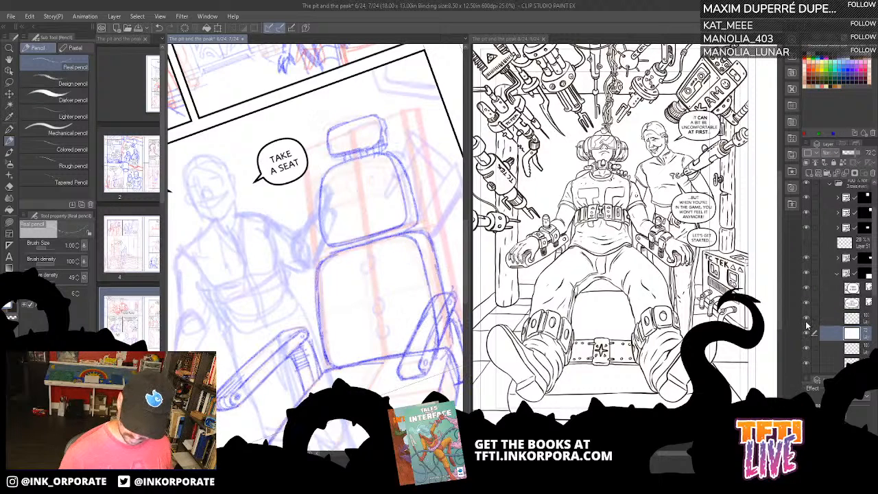
pyautogui.click(840, 317)
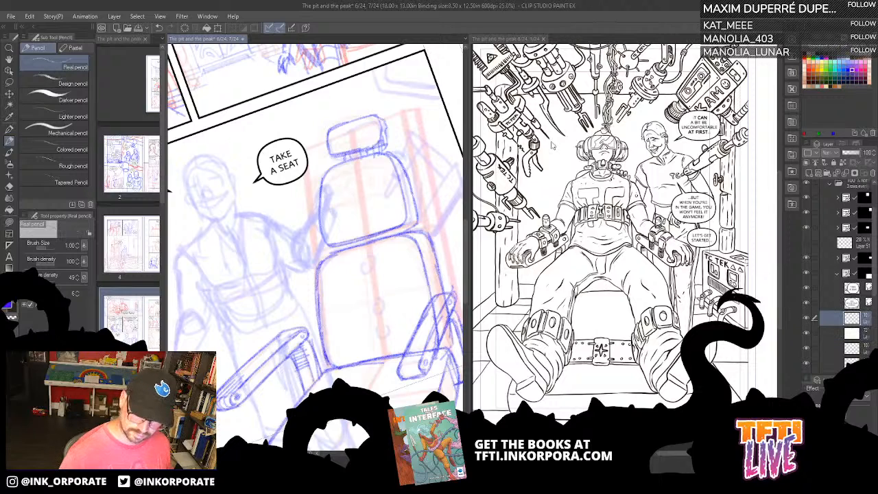
# Step: Redraw the headrest as a rounded horizontal capsule, darkening its curved end with repeated strokes and cleaning up the inside lines
pyautogui.moveTo(416, 229); pyautogui.dragTo(439, 265)
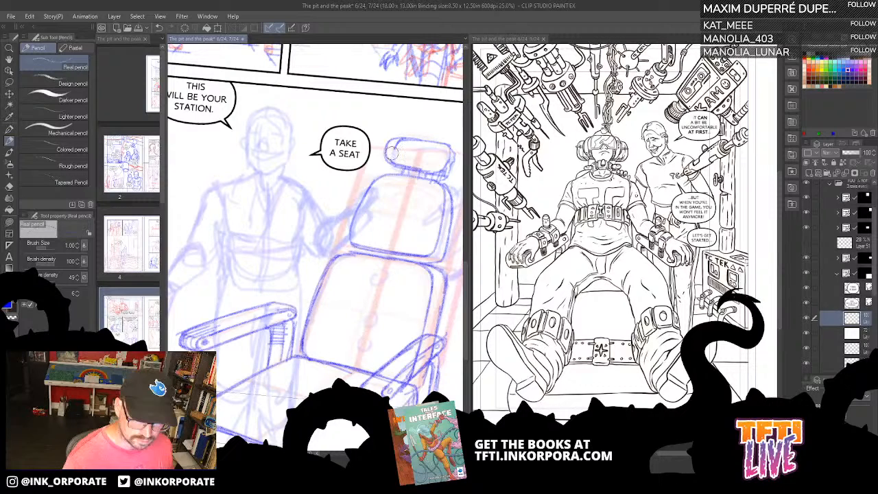
pyautogui.moveTo(392, 152); pyautogui.dragTo(425, 183)
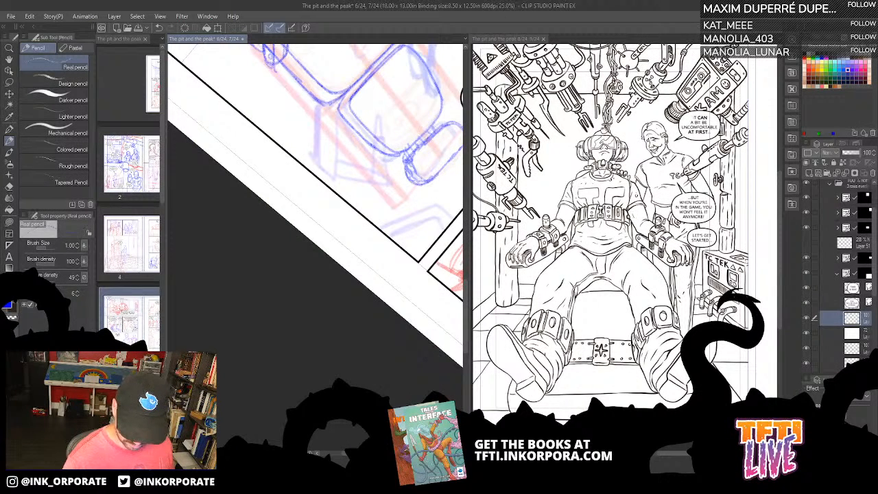
pyautogui.moveTo(413, 185); pyautogui.dragTo(423, 188)
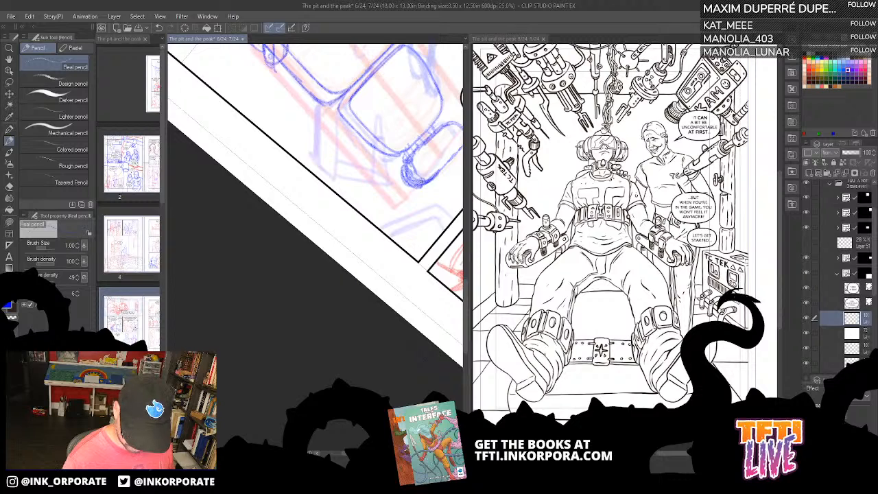
pyautogui.moveTo(421, 182)
pyautogui.mouseDown()
pyautogui.moveTo(420, 158)
pyautogui.moveTo(412, 171)
pyautogui.mouseUp()
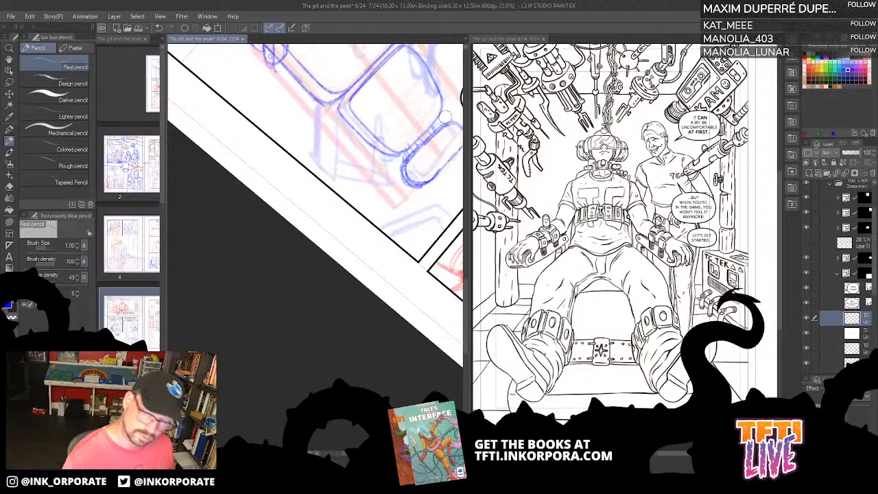
pyautogui.moveTo(445, 117); pyautogui.dragTo(339, 180)
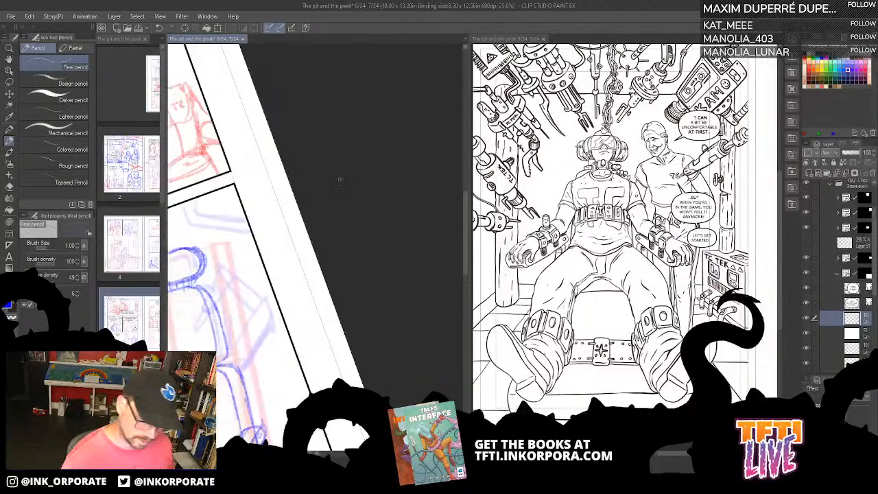
# Step: Draw a narrow vertical slot near each end of the headrest and build raised rounded ear-pad loops around them
pyautogui.moveTo(171, 200); pyautogui.dragTo(348, 140)
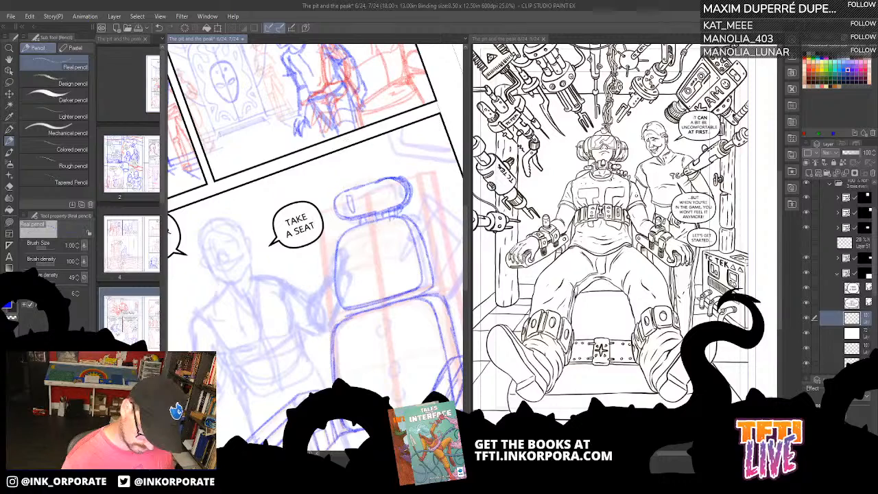
pyautogui.moveTo(391, 203); pyautogui.dragTo(387, 183)
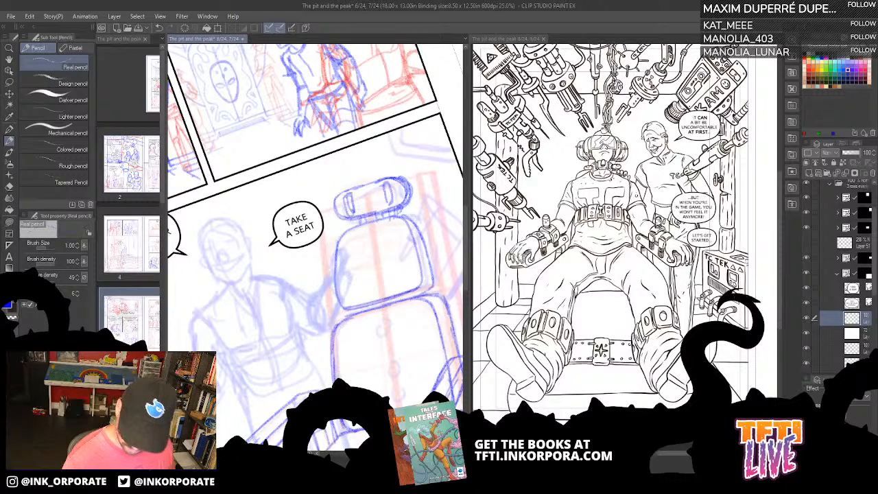
pyautogui.moveTo(314, 395); pyautogui.dragTo(273, 328)
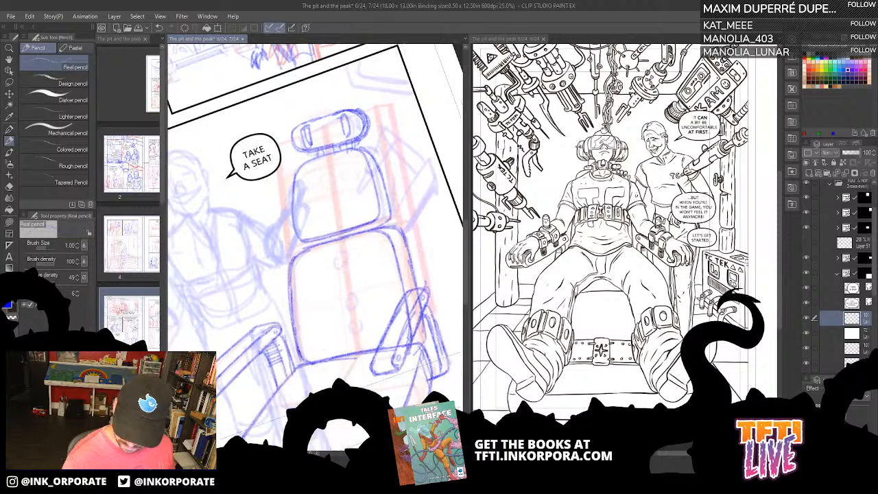
pyautogui.moveTo(300, 118)
pyautogui.mouseDown()
pyautogui.moveTo(346, 194)
pyautogui.moveTo(340, 167)
pyautogui.moveTo(334, 194)
pyautogui.mouseUp()
pyautogui.moveTo(374, 155); pyautogui.dragTo(380, 182)
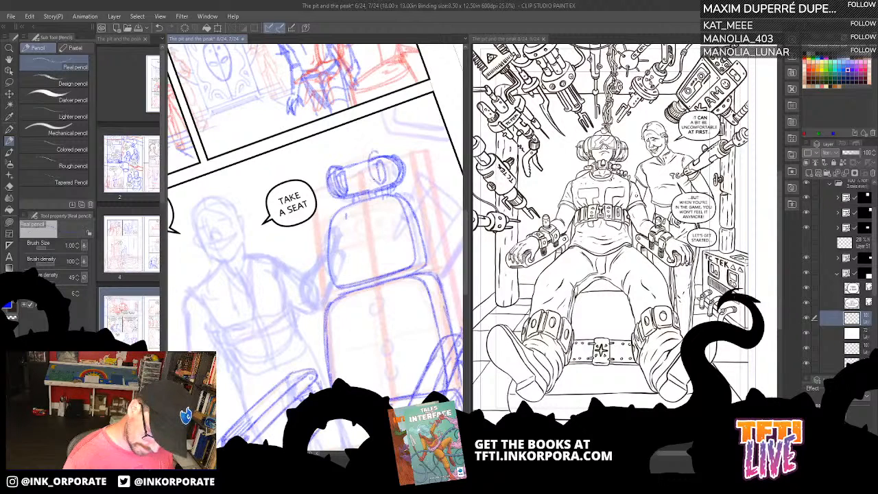
pyautogui.moveTo(377, 151); pyautogui.dragTo(373, 184)
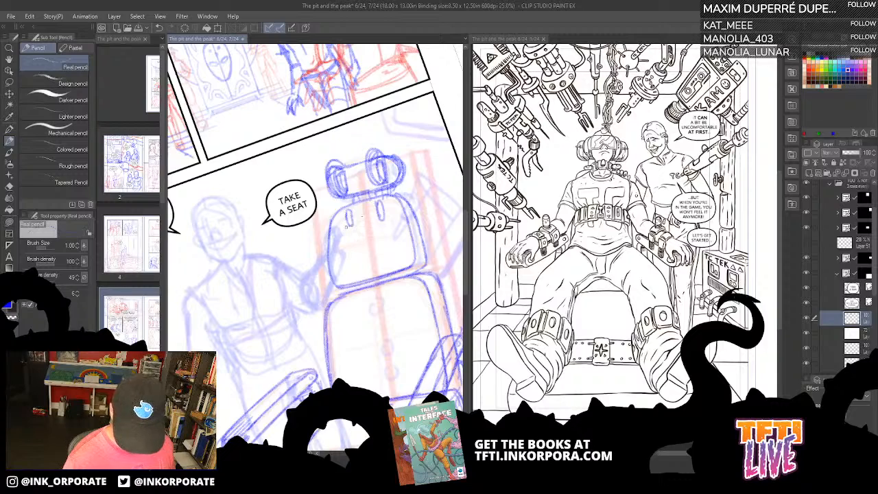
# Step: Add paired straps at the upper backrest cushion's top and slotted straps linking it to the lower cushion's upper corners
pyautogui.moveTo(370, 294); pyautogui.dragTo(368, 291)
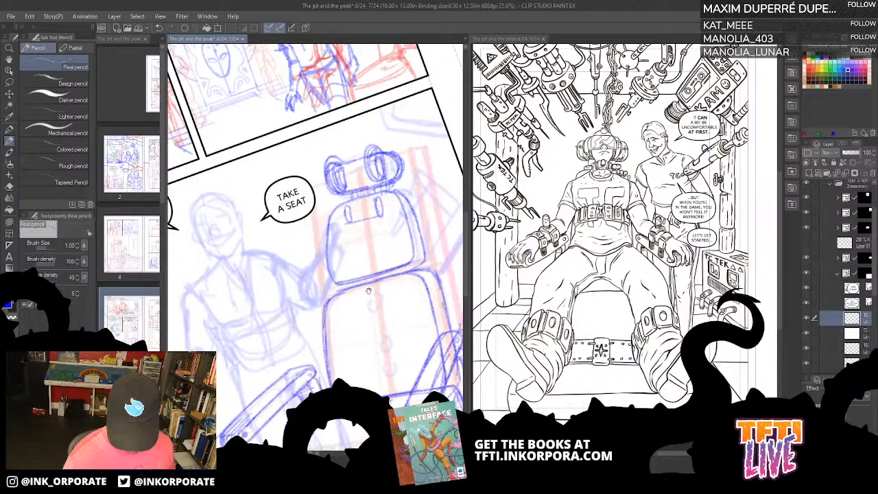
pyautogui.scroll(-3, 369, 291)
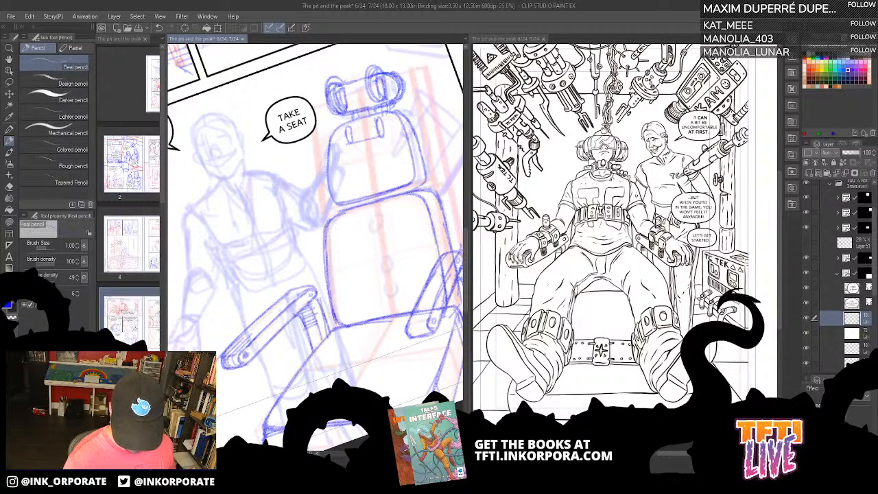
pyautogui.moveTo(341, 242); pyautogui.dragTo(344, 216)
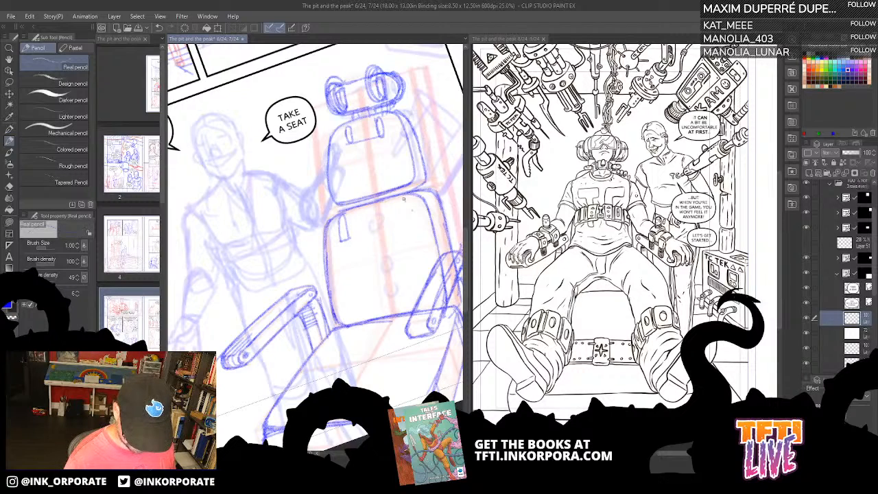
pyautogui.moveTo(404, 199)
pyautogui.mouseDown()
pyautogui.moveTo(407, 220)
pyautogui.moveTo(417, 221)
pyautogui.mouseUp()
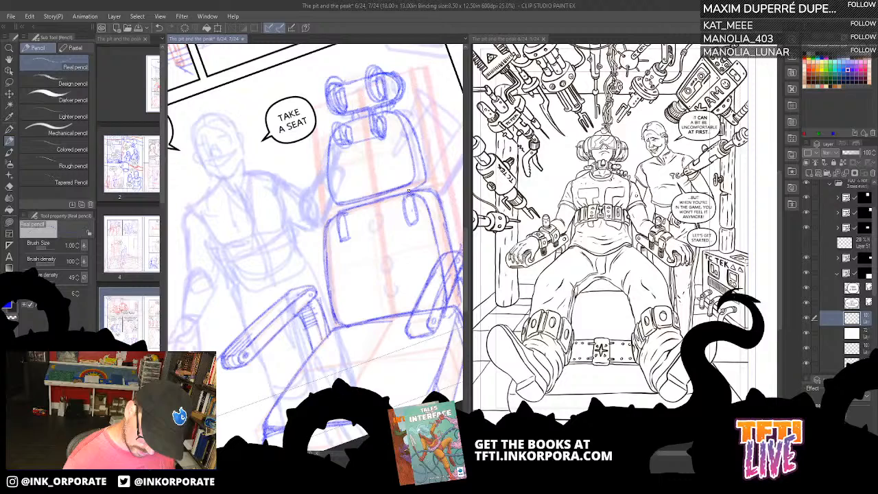
pyautogui.moveTo(417, 220)
pyautogui.mouseDown()
pyautogui.moveTo(413, 195)
pyautogui.moveTo(401, 188)
pyautogui.mouseUp()
pyautogui.moveTo(341, 239); pyautogui.dragTo(333, 211)
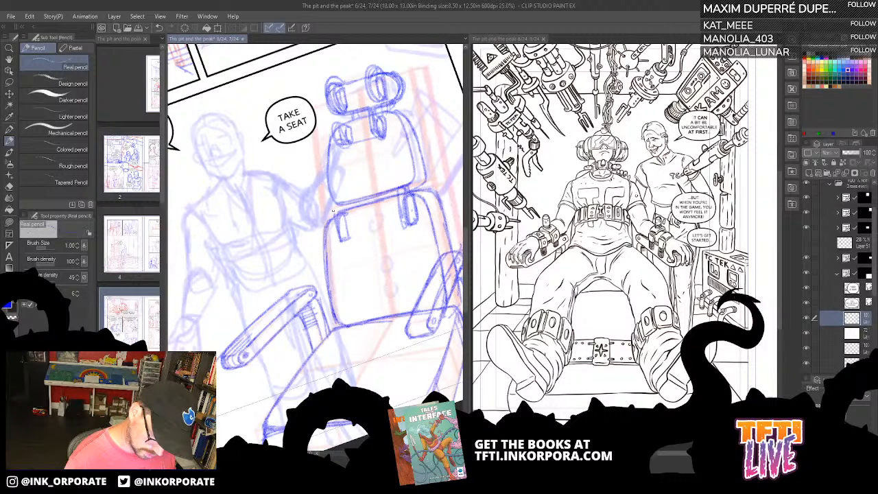
pyautogui.moveTo(347, 239); pyautogui.dragTo(342, 205)
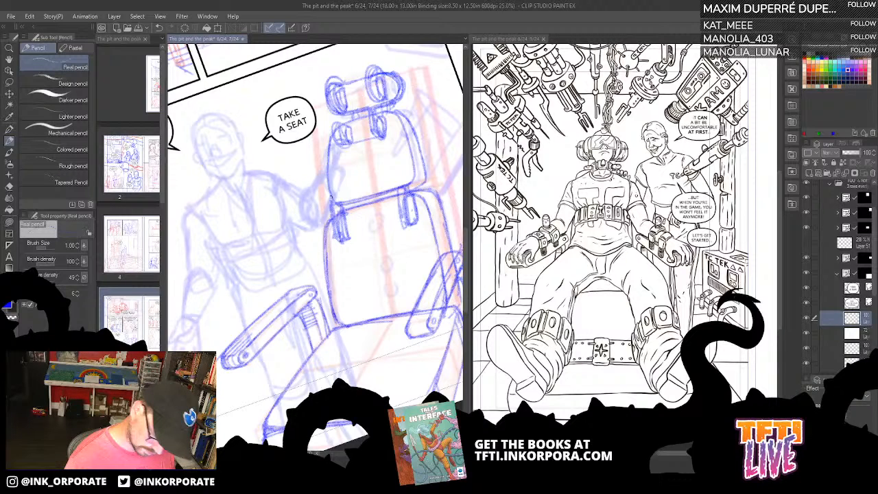
# Step: Draw a centre seam line down both backrest cushions and continue it across the seat
pyautogui.moveTo(387, 290)
pyautogui.mouseDown()
pyautogui.moveTo(358, 251)
pyautogui.moveTo(362, 280)
pyautogui.mouseUp()
pyautogui.moveTo(358, 304); pyautogui.dragTo(341, 107)
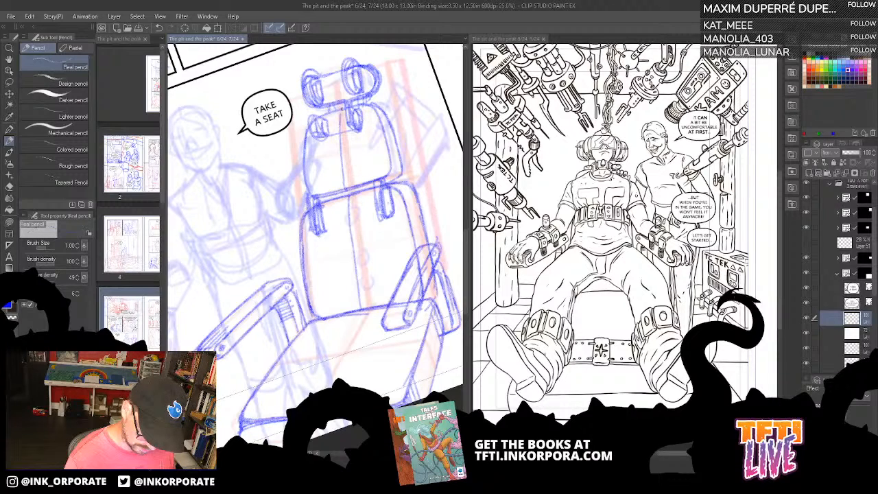
pyautogui.scroll(-3, 342, 108)
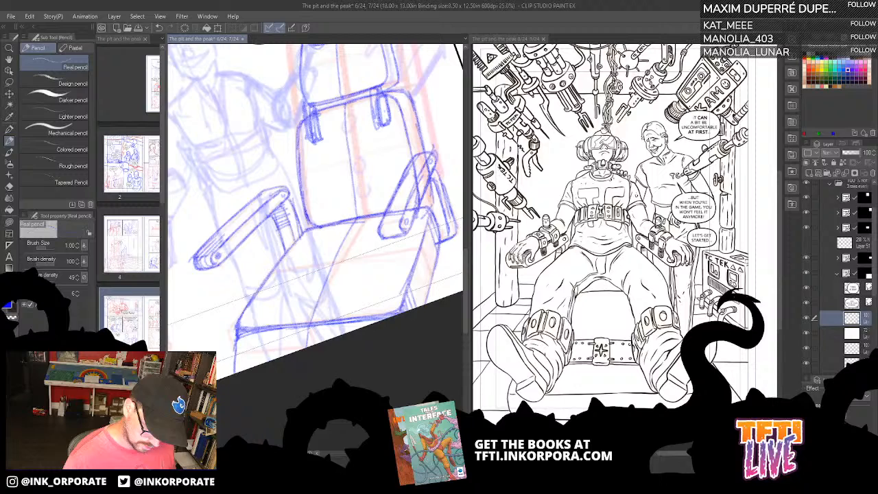
pyautogui.scroll(2, 399, 261)
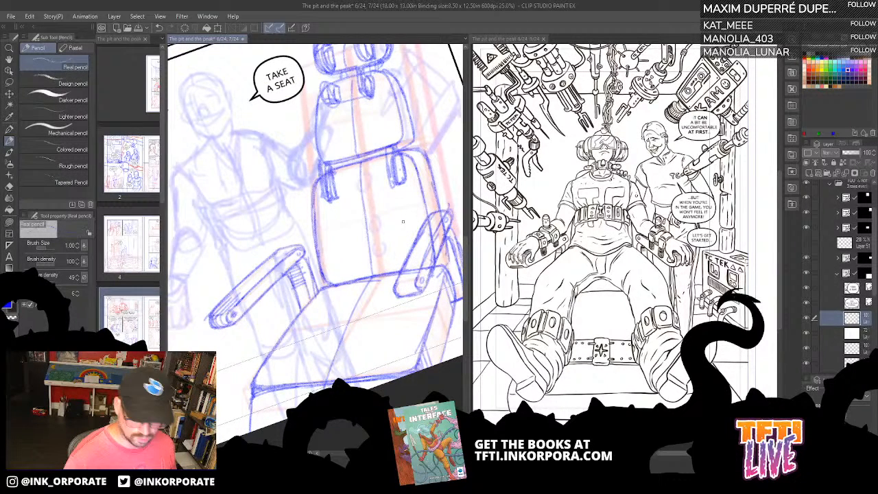
pyautogui.hscroll(1, 403, 221)
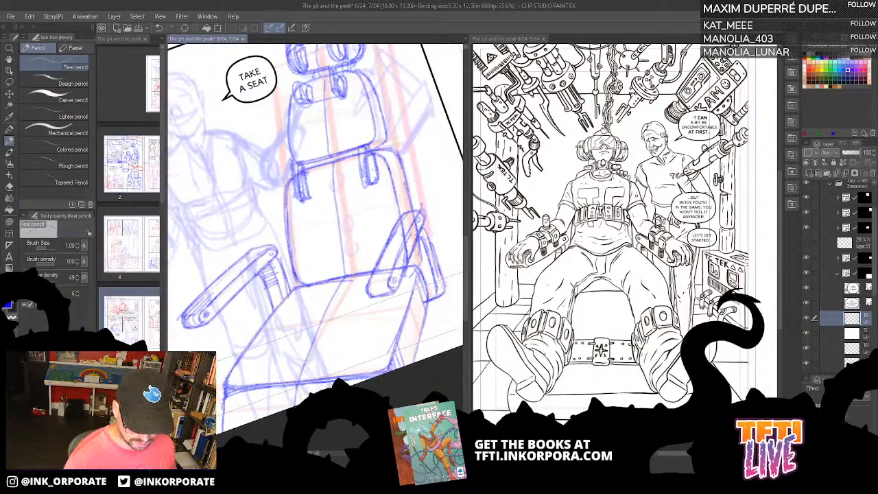
# Step: Sketch two wrist-restraint clamps with upright rounded tabs across the armrest beside the standing man
pyautogui.moveTo(297, 302)
pyautogui.mouseDown()
pyautogui.moveTo(359, 300)
pyautogui.moveTo(382, 268)
pyautogui.moveTo(456, 242)
pyautogui.mouseUp()
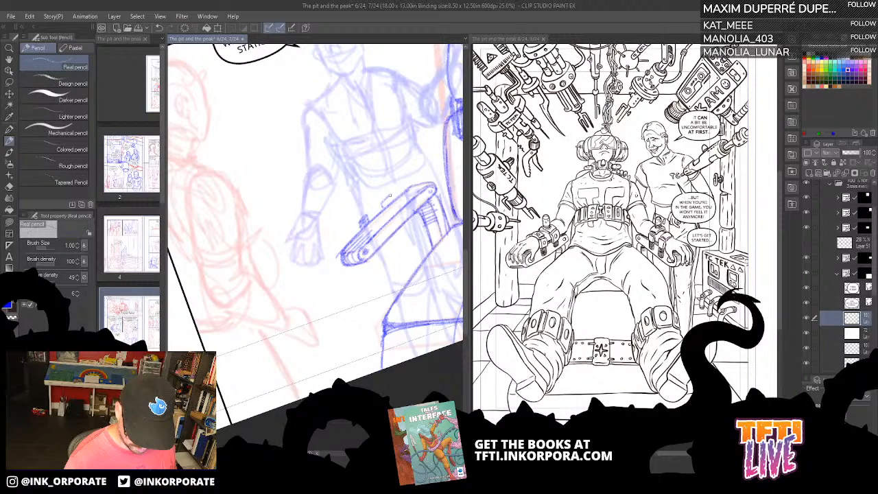
pyautogui.moveTo(389, 196)
pyautogui.mouseDown()
pyautogui.moveTo(295, 204)
pyautogui.moveTo(377, 207)
pyautogui.mouseUp()
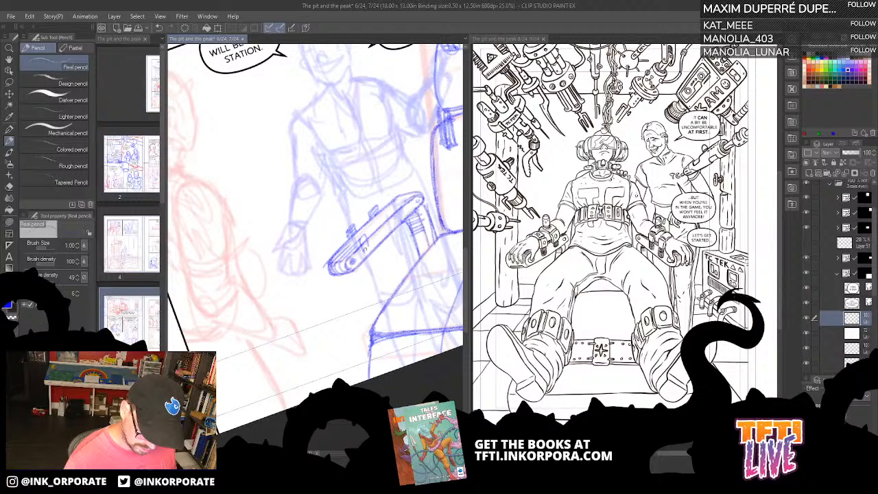
pyautogui.moveTo(380, 215); pyautogui.dragTo(387, 230)
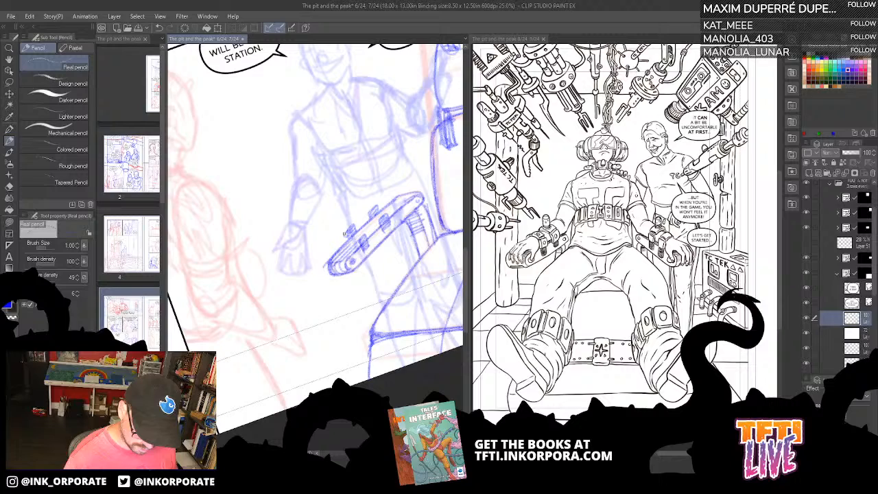
pyautogui.moveTo(345, 232)
pyautogui.mouseDown()
pyautogui.moveTo(343, 216)
pyautogui.moveTo(375, 202)
pyautogui.moveTo(362, 195)
pyautogui.mouseUp()
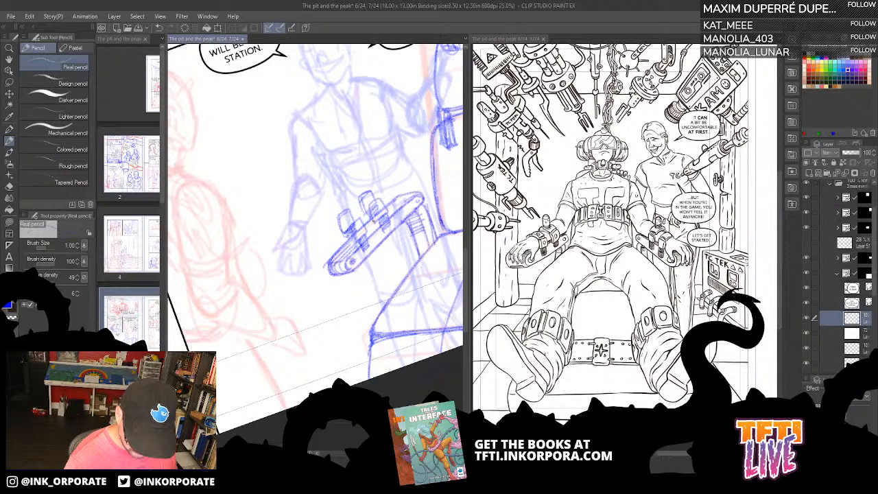
# Step: Sketch matching restraint clamps with upright tabs on the opposite armrest, and touch up the first armrest's clamps
pyautogui.moveTo(375, 220); pyautogui.dragTo(196, 251)
pyautogui.moveTo(382, 244)
pyautogui.mouseDown()
pyautogui.moveTo(437, 239)
pyautogui.moveTo(432, 229)
pyautogui.mouseUp()
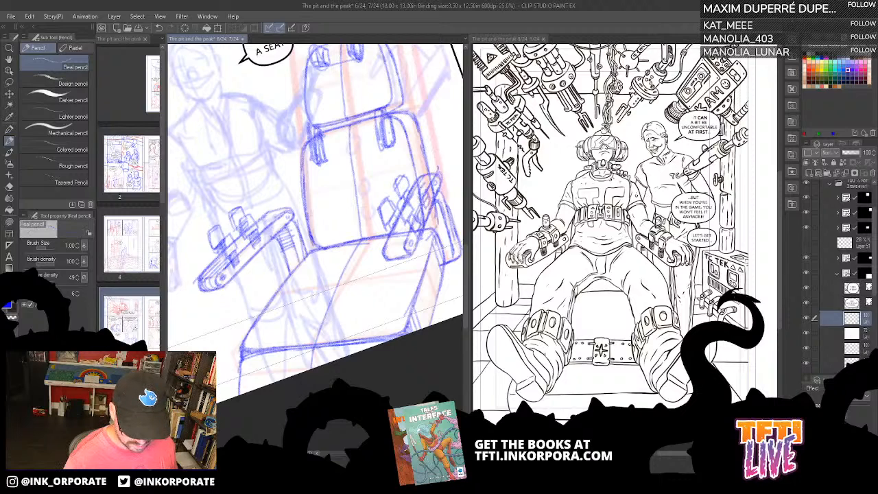
pyautogui.moveTo(415, 197); pyautogui.dragTo(424, 178)
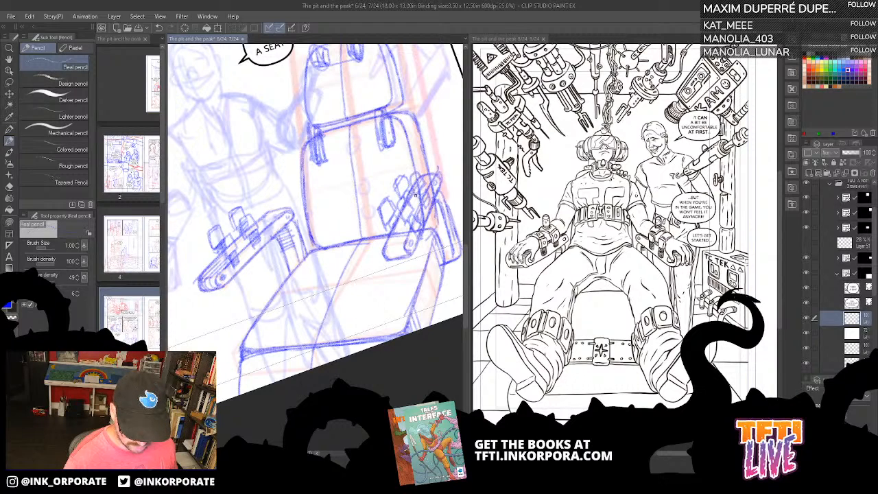
pyautogui.scroll(-3, 415, 195)
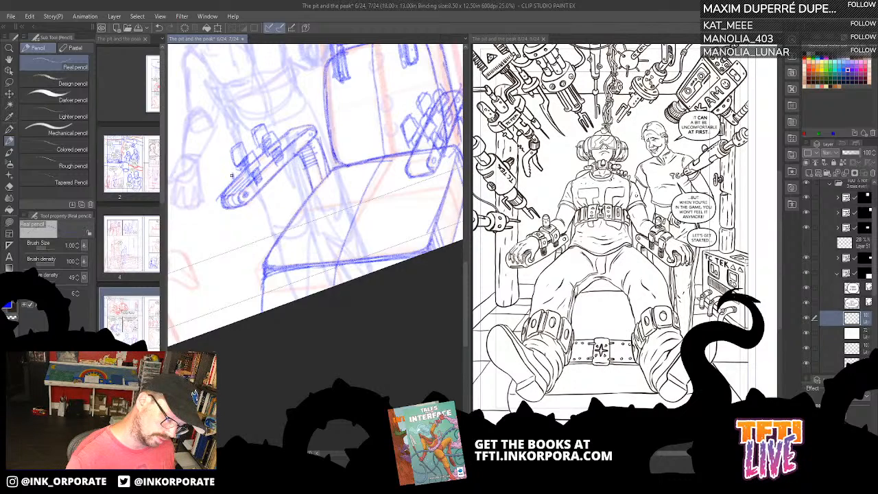
pyautogui.moveTo(232, 176)
pyautogui.mouseDown()
pyautogui.moveTo(239, 159)
pyautogui.moveTo(235, 169)
pyautogui.mouseUp()
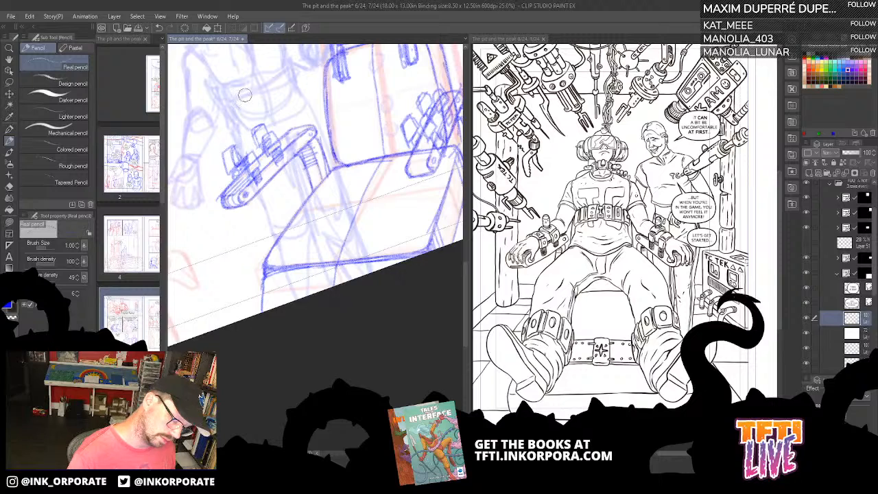
# Step: Review the detailed chair with the page level, checking it against the figures and the whole "Take a seat" panel
pyautogui.moveTo(244, 94); pyautogui.dragTo(185, 158)
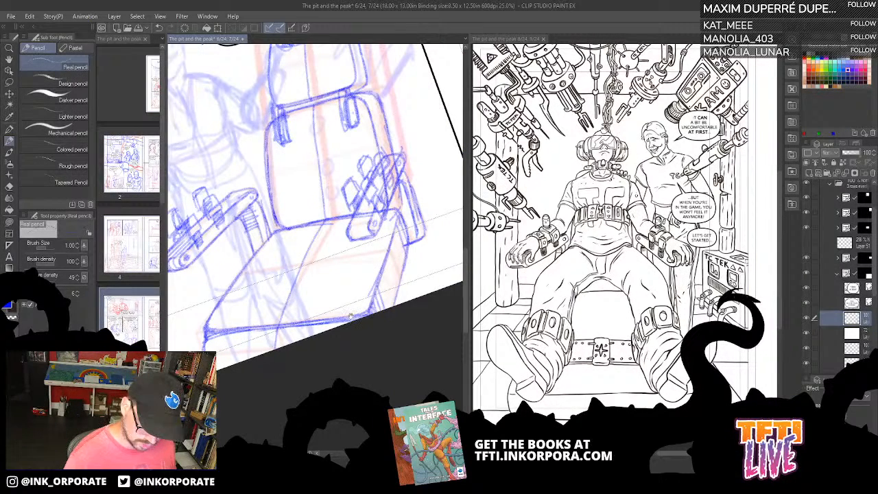
pyautogui.moveTo(350, 315); pyautogui.dragTo(403, 255)
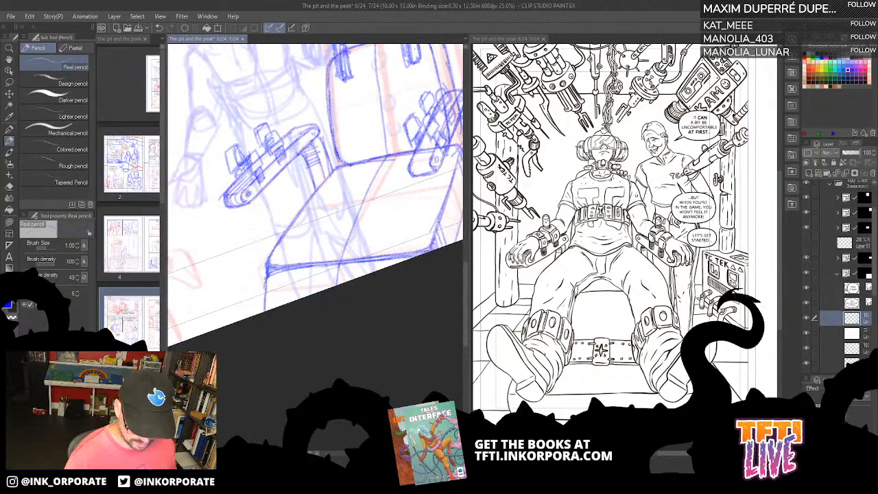
pyautogui.moveTo(445, 115); pyautogui.dragTo(399, 278)
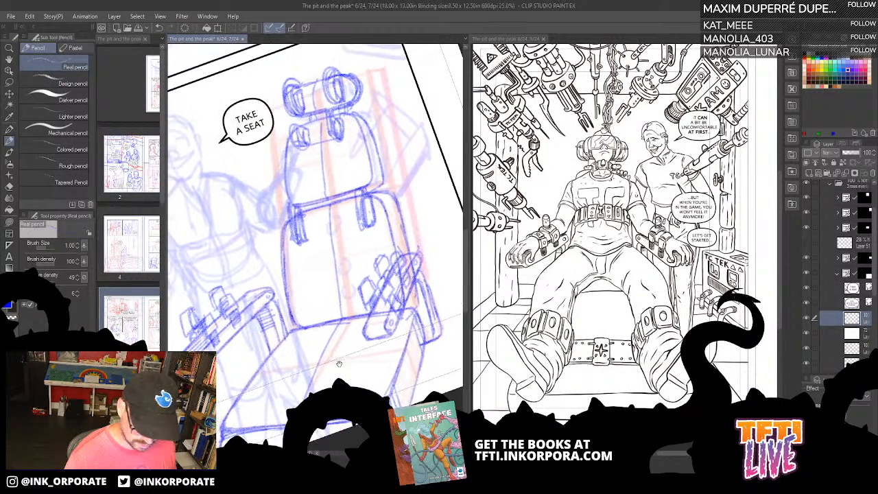
pyautogui.moveTo(339, 364); pyautogui.dragTo(371, 309)
pyautogui.press('^')
pyautogui.press('^')
pyautogui.press('^')
pyautogui.press('^')
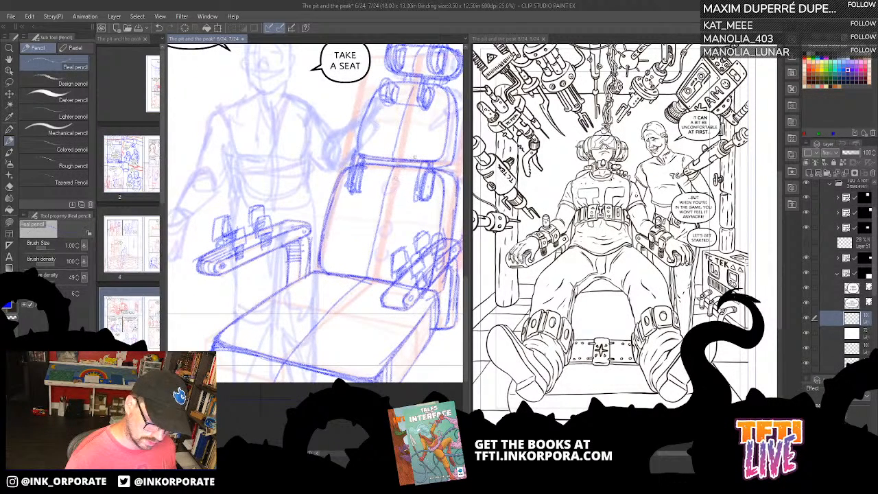
pyautogui.scroll(-5, 414, 157)
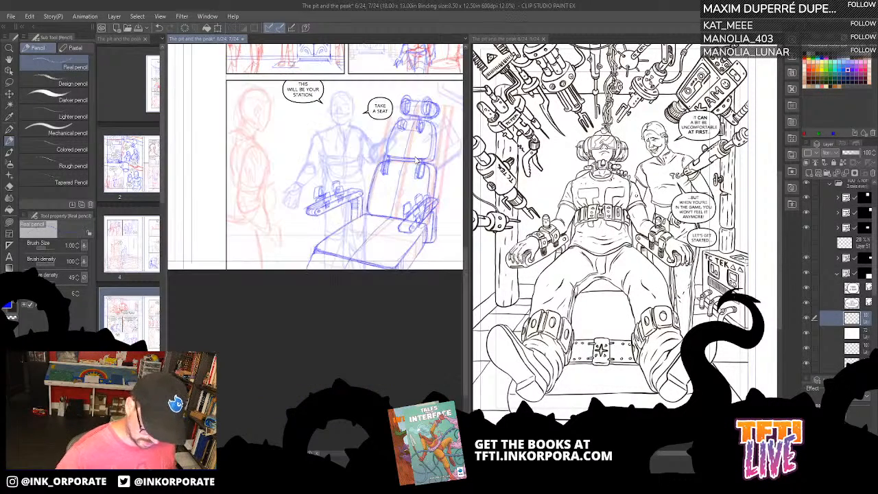
pyautogui.scroll(2, 416, 159)
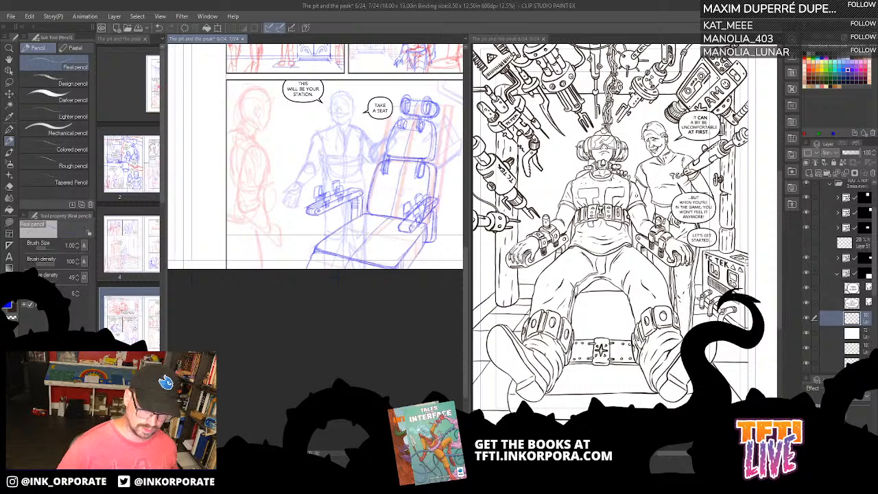
pyautogui.moveTo(330, 161); pyautogui.dragTo(312, 221)
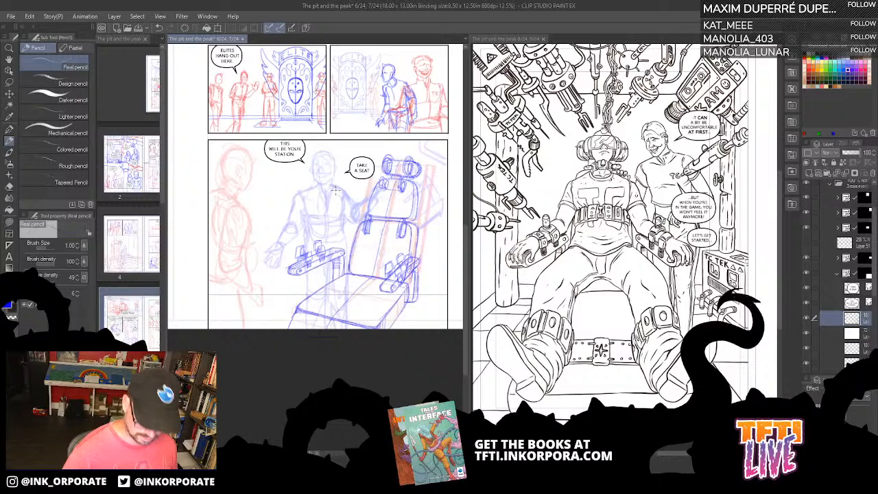
# Step: Widen the page 6–7 canvas view and refine the standing man's arm reaching behind the chair, with its ringed forearm guard and shoulder contour
pyautogui.scroll(2, 335, 190)
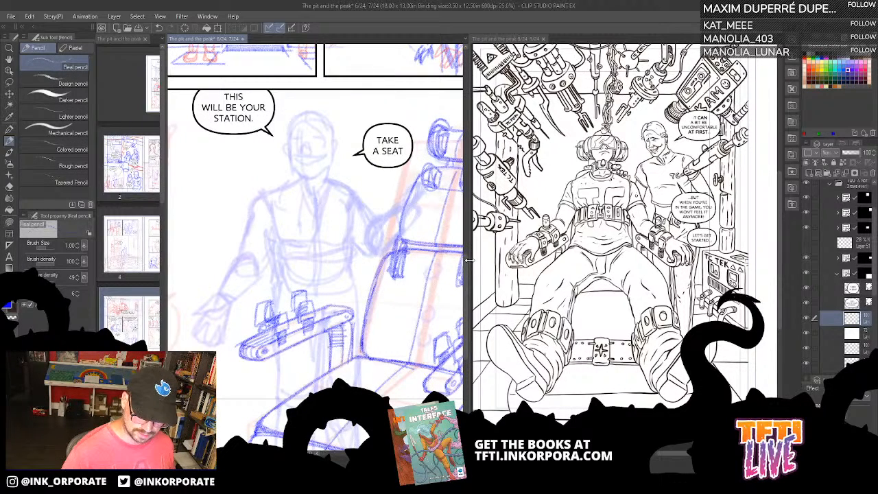
pyautogui.moveTo(468, 190); pyautogui.dragTo(637, 190)
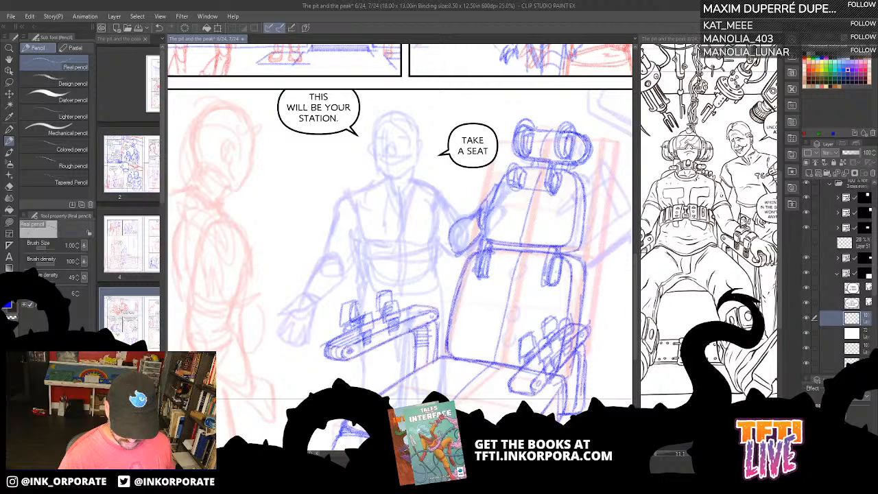
pyautogui.moveTo(474, 221); pyautogui.dragTo(471, 240)
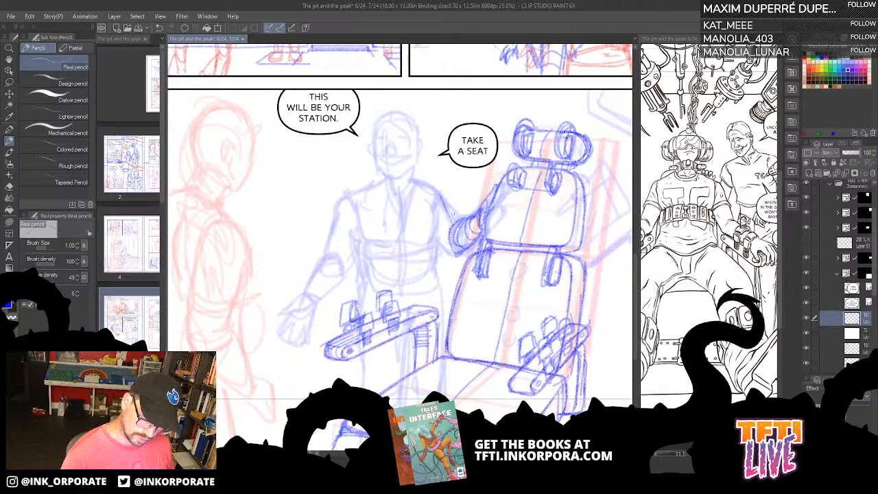
pyautogui.moveTo(448, 209); pyautogui.dragTo(454, 225)
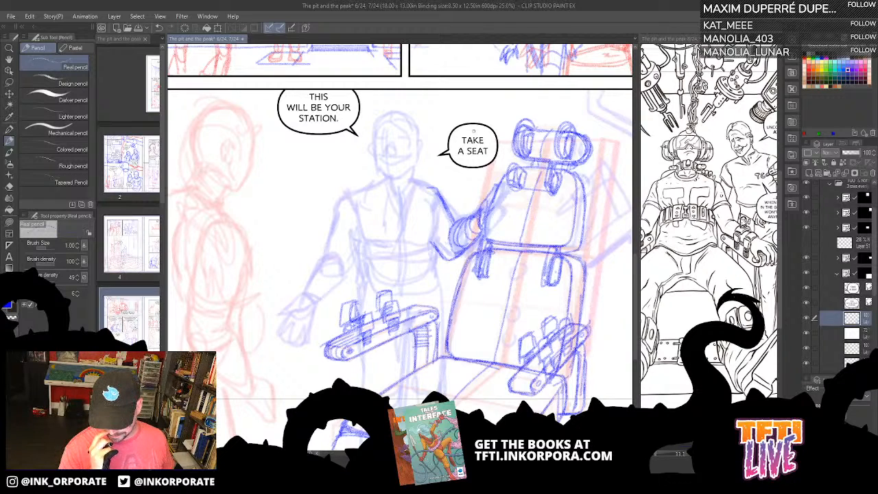
pyautogui.moveTo(434, 255); pyautogui.dragTo(452, 210)
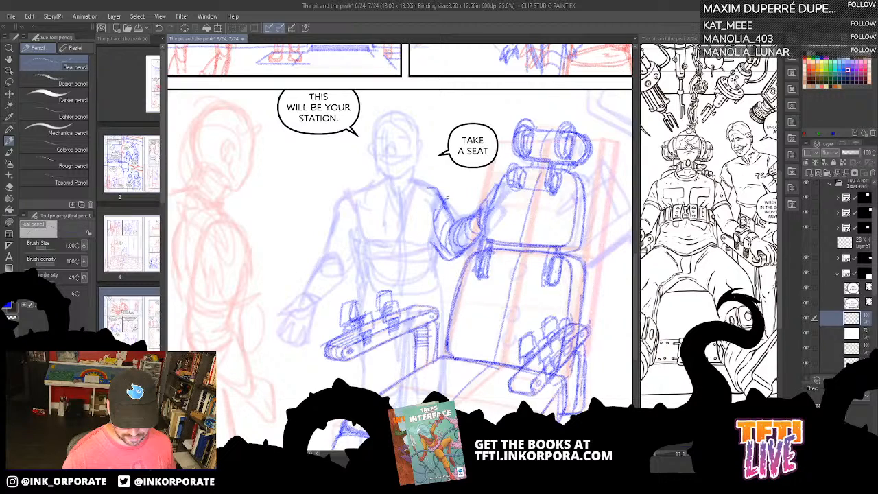
pyautogui.moveTo(446, 197); pyautogui.dragTo(421, 184)
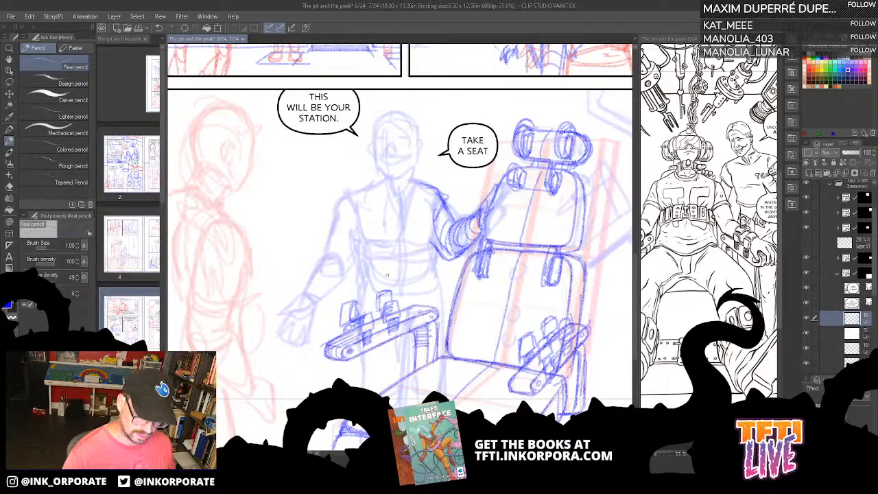
# Step: Sketch the man's flared shoulder caps and the side and lower edges of his chest piece
pyautogui.moveTo(356, 230); pyautogui.dragTo(332, 198)
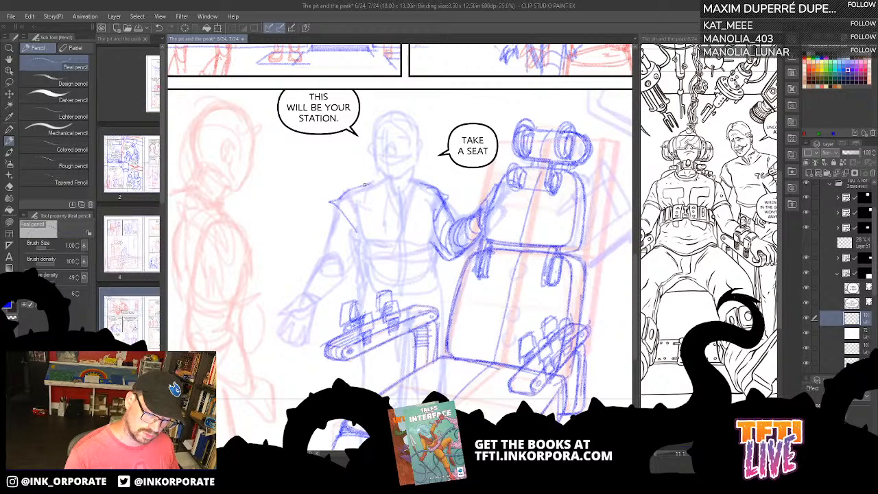
pyautogui.moveTo(364, 184); pyautogui.dragTo(336, 205)
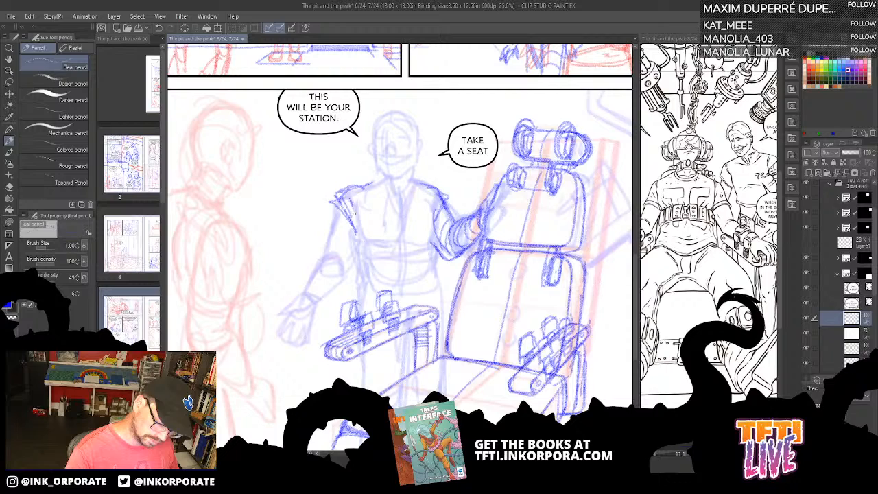
pyautogui.moveTo(343, 190)
pyautogui.mouseDown()
pyautogui.moveTo(357, 235)
pyautogui.moveTo(422, 234)
pyautogui.mouseUp()
pyautogui.moveTo(439, 209); pyautogui.dragTo(422, 232)
pyautogui.moveTo(429, 228); pyautogui.dragTo(432, 251)
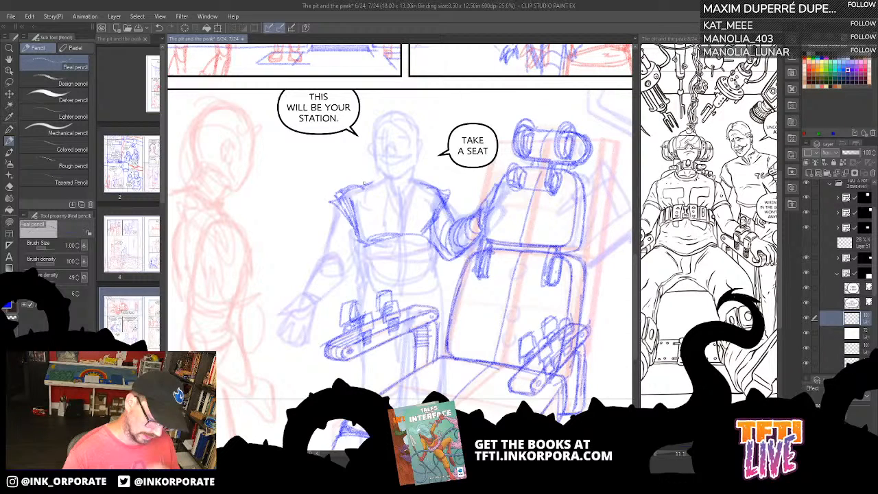
# Step: Add a V-neck collar, a wide waist sash and the letters "TC" on the chest of the man's uniform
pyautogui.moveTo(378, 182); pyautogui.dragTo(396, 208)
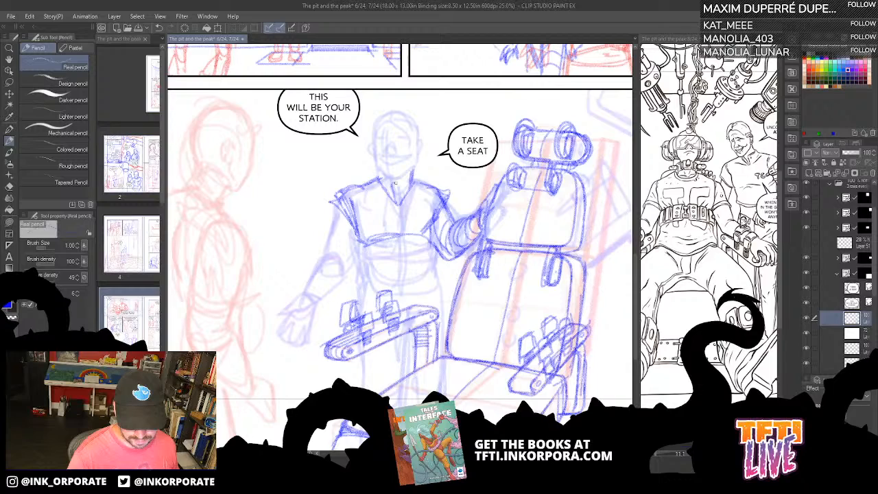
pyautogui.moveTo(395, 183); pyautogui.dragTo(399, 203)
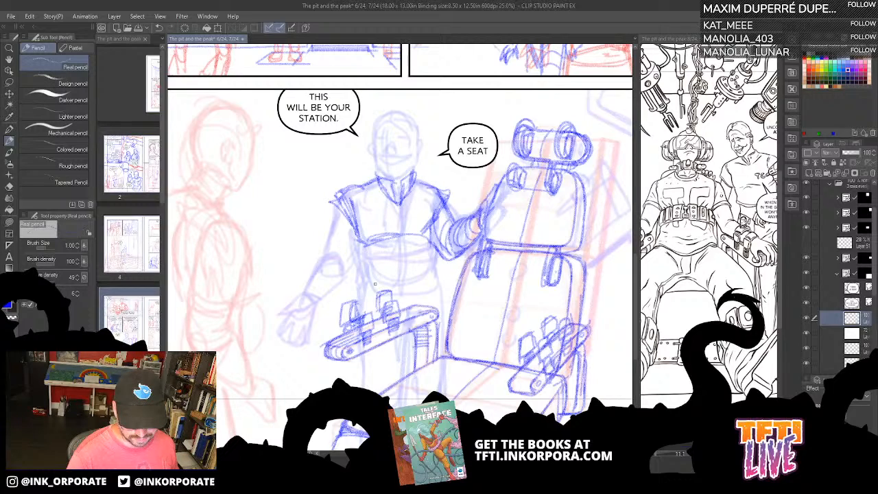
pyautogui.moveTo(357, 255); pyautogui.dragTo(433, 263)
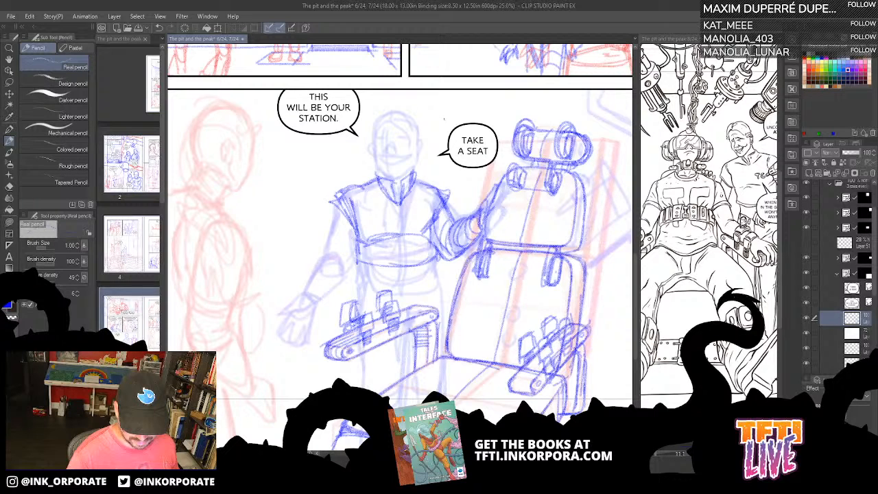
pyautogui.scroll(1, 443, 118)
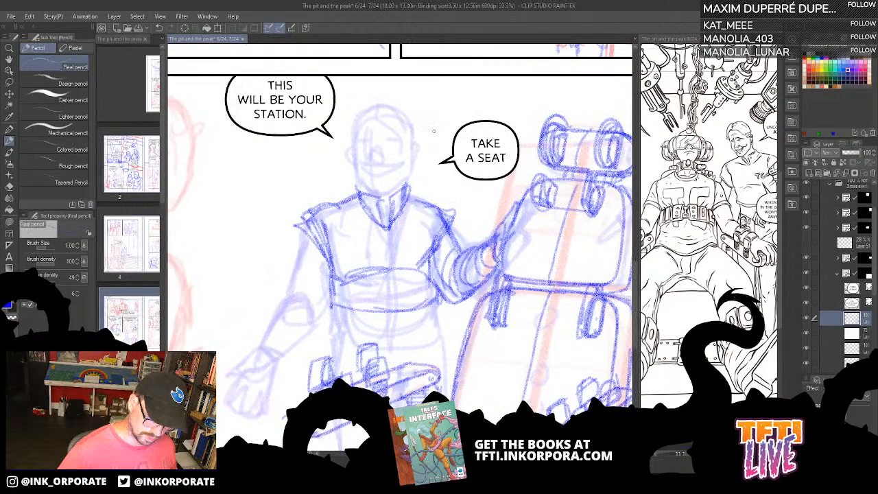
pyautogui.moveTo(433, 130); pyautogui.dragTo(497, 145)
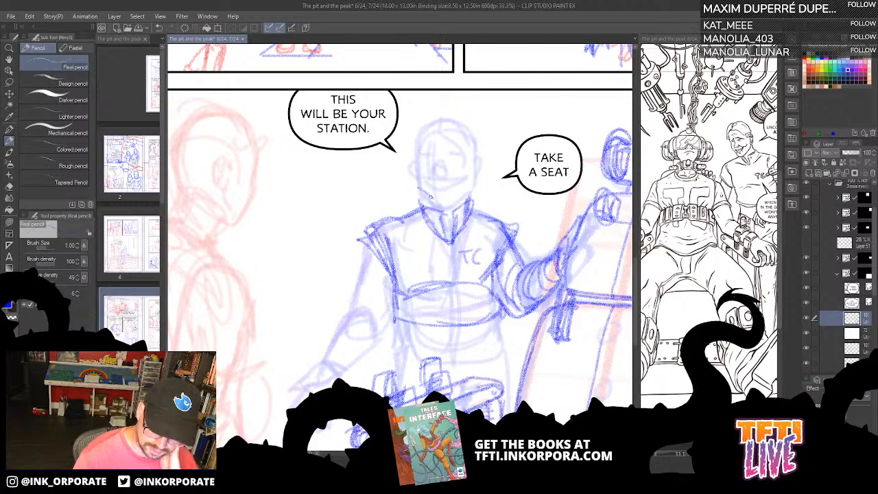
# Step: Refine the man's head outline and draw his ears, closed eyes, nose and broad smile
pyautogui.moveTo(430, 197); pyautogui.dragTo(468, 185)
pyautogui.moveTo(418, 150); pyautogui.dragTo(418, 180)
pyautogui.moveTo(429, 132)
pyautogui.mouseDown()
pyautogui.moveTo(458, 138)
pyautogui.moveTo(467, 187)
pyautogui.mouseUp()
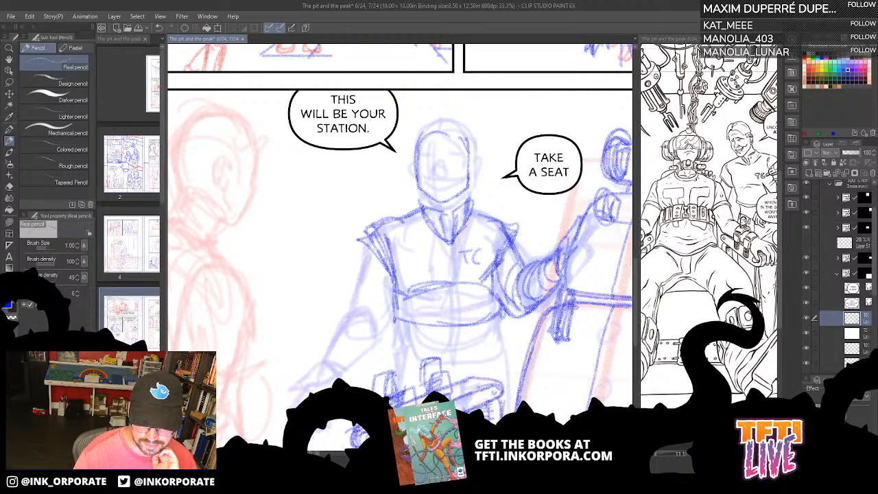
pyautogui.moveTo(419, 140); pyautogui.dragTo(469, 171)
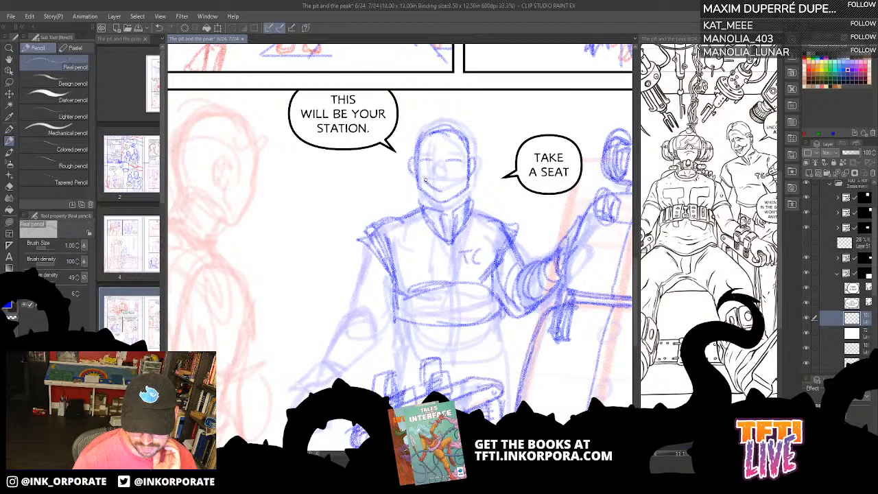
pyautogui.moveTo(425, 179)
pyautogui.mouseDown()
pyautogui.moveTo(457, 183)
pyautogui.moveTo(432, 172)
pyautogui.mouseUp()
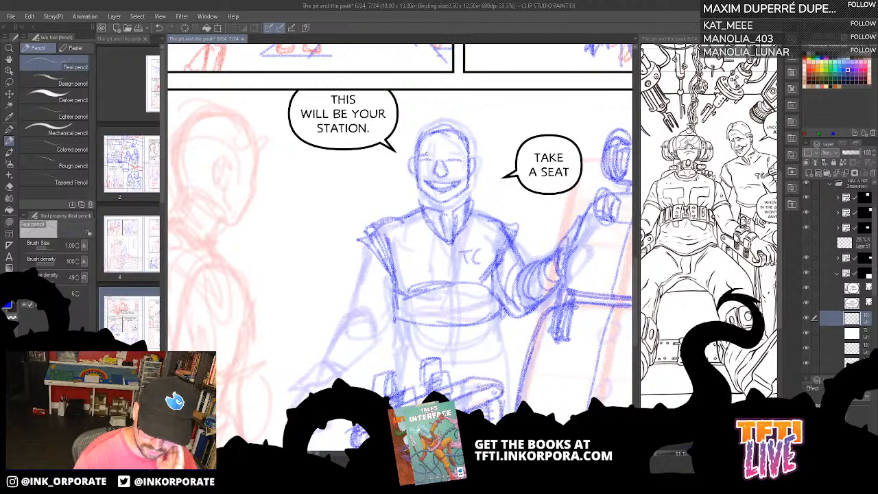
# Step: Draw the man's swept hair with side tufts and add raised eyebrows and forehead creases
pyautogui.moveTo(417, 146)
pyautogui.mouseDown()
pyautogui.moveTo(437, 126)
pyautogui.moveTo(470, 136)
pyautogui.mouseUp()
pyautogui.moveTo(415, 142); pyautogui.dragTo(407, 148)
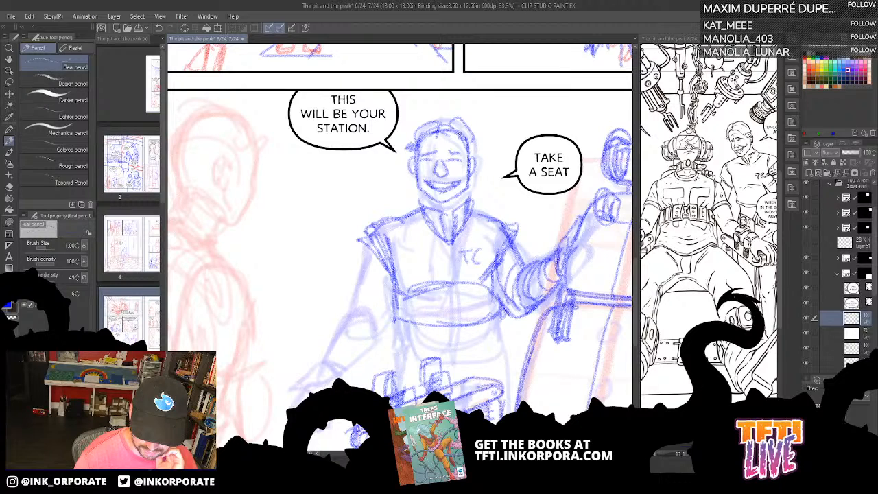
pyautogui.moveTo(477, 136); pyautogui.dragTo(473, 151)
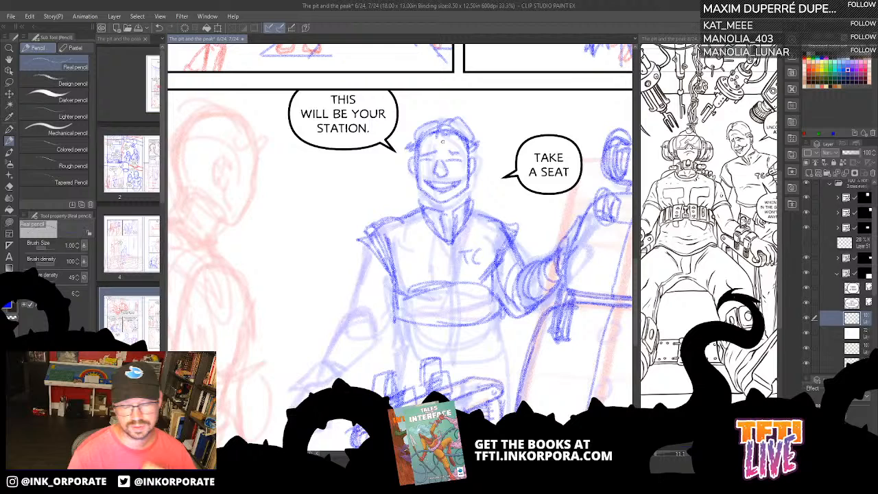
pyautogui.moveTo(442, 142); pyautogui.dragTo(436, 128)
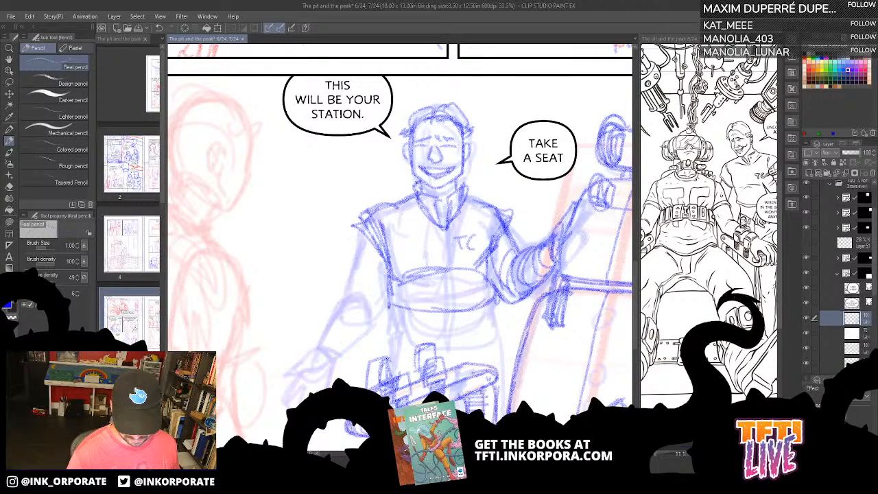
# Step: Outline the man's lowered arm from sleeve to wrist, including the elbow pad and forearm
pyautogui.moveTo(344, 292); pyautogui.dragTo(364, 255)
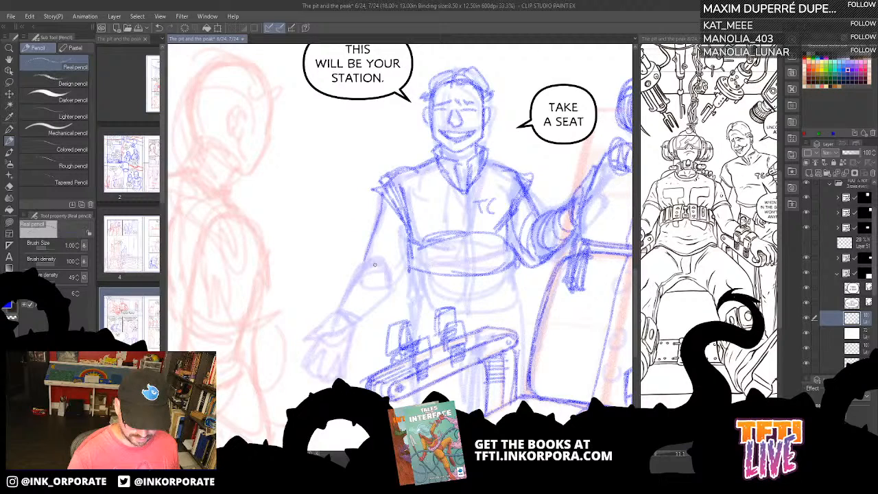
pyautogui.moveTo(409, 234)
pyautogui.mouseDown()
pyautogui.moveTo(382, 292)
pyautogui.moveTo(336, 314)
pyautogui.mouseUp()
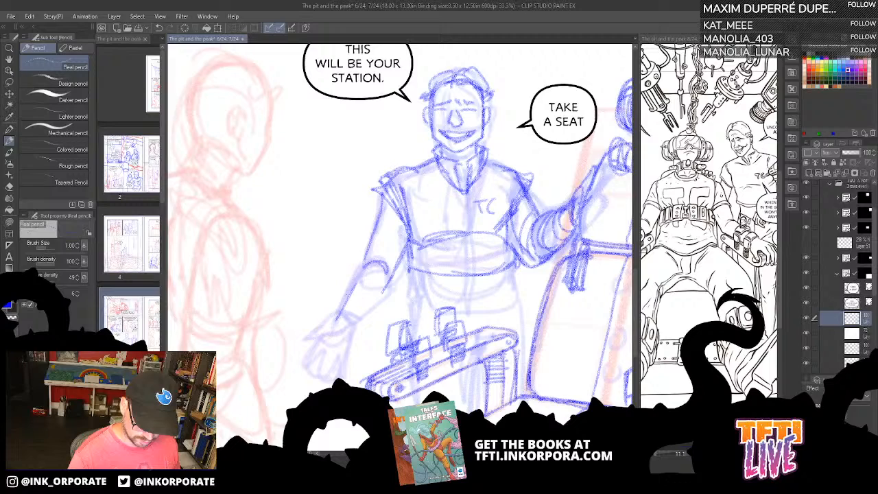
pyautogui.moveTo(390, 282); pyautogui.dragTo(355, 330)
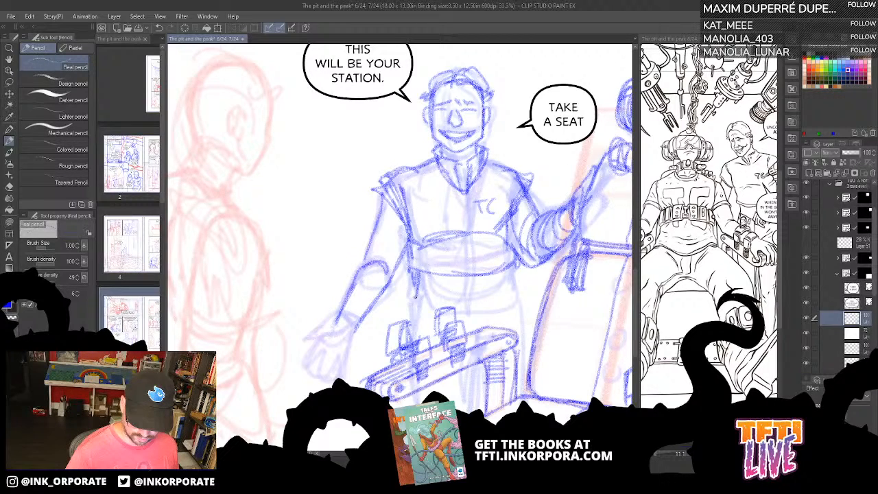
# Step: Sketch the man's lower torso, waistband with belt details, and trouser legs behind the armrest
pyautogui.moveTo(417, 300); pyautogui.dragTo(501, 309)
pyautogui.moveTo(509, 276); pyautogui.dragTo(515, 300)
pyautogui.moveTo(487, 312); pyautogui.dragTo(517, 299)
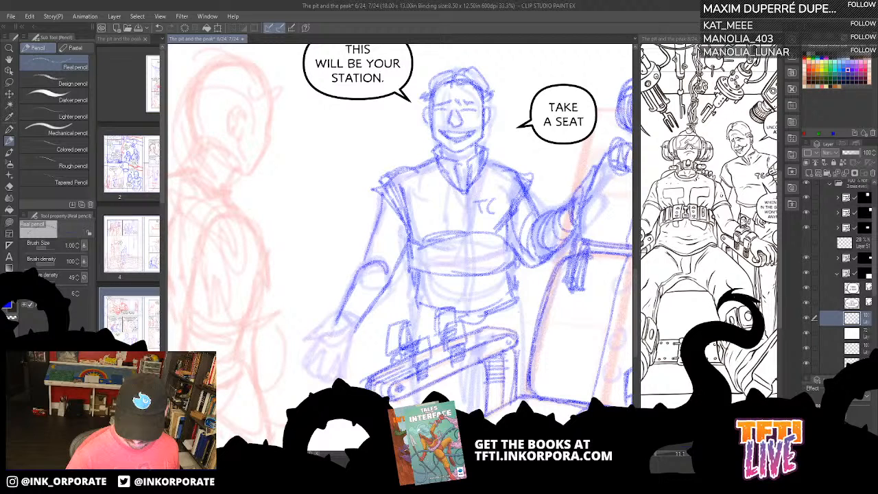
pyautogui.scroll(-1, 400, 233)
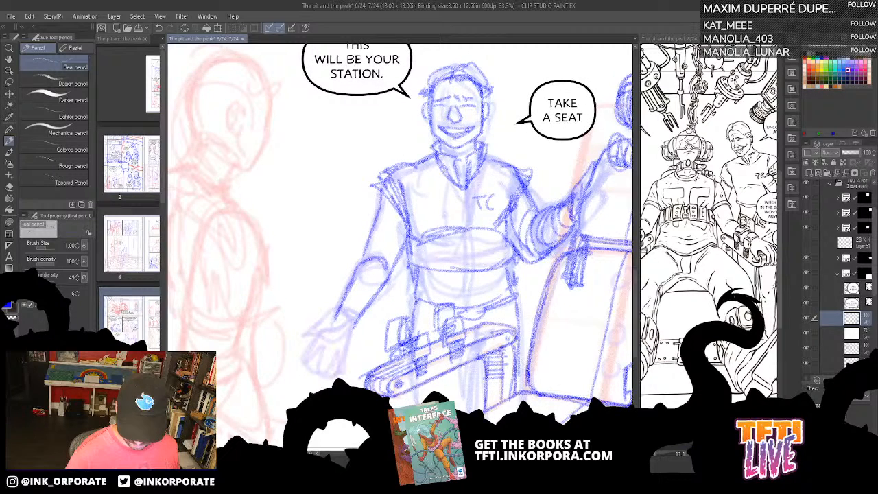
pyautogui.moveTo(474, 378); pyautogui.dragTo(481, 318)
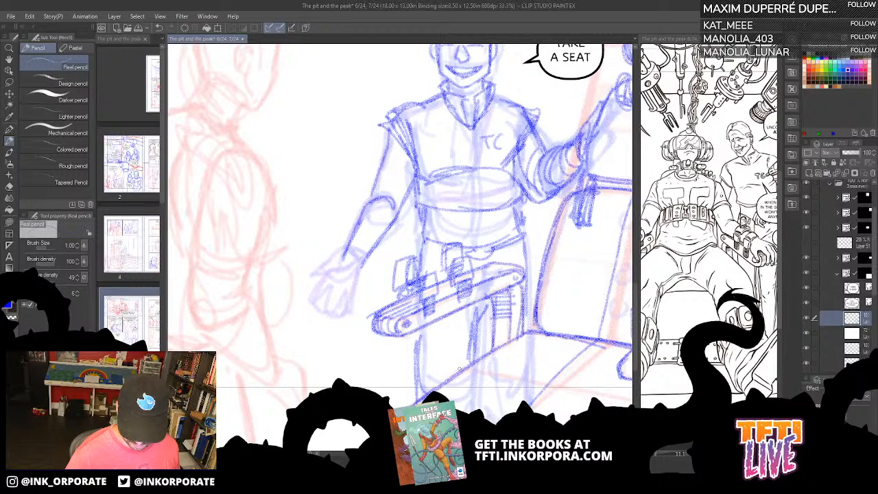
pyautogui.moveTo(488, 244); pyautogui.dragTo(520, 251)
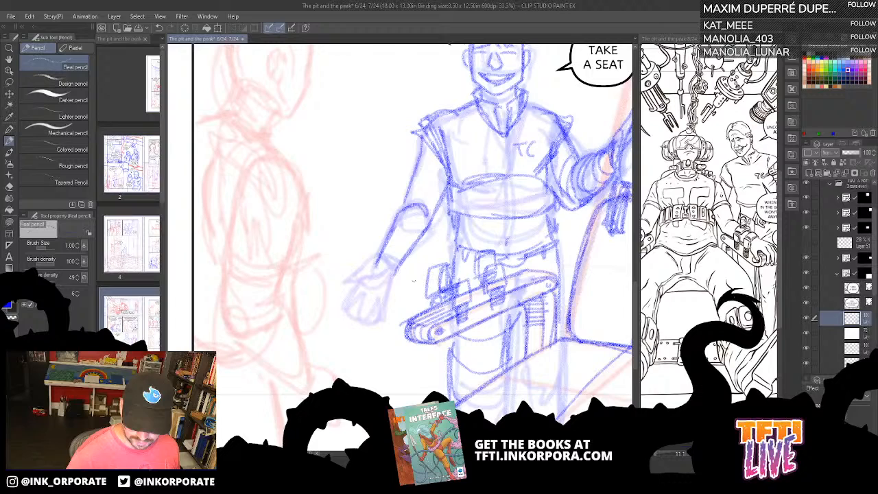
# Step: Draw the man's open lowered hand with an extended thumb, spread fingers and palm lines
pyautogui.moveTo(384, 260); pyautogui.dragTo(342, 280)
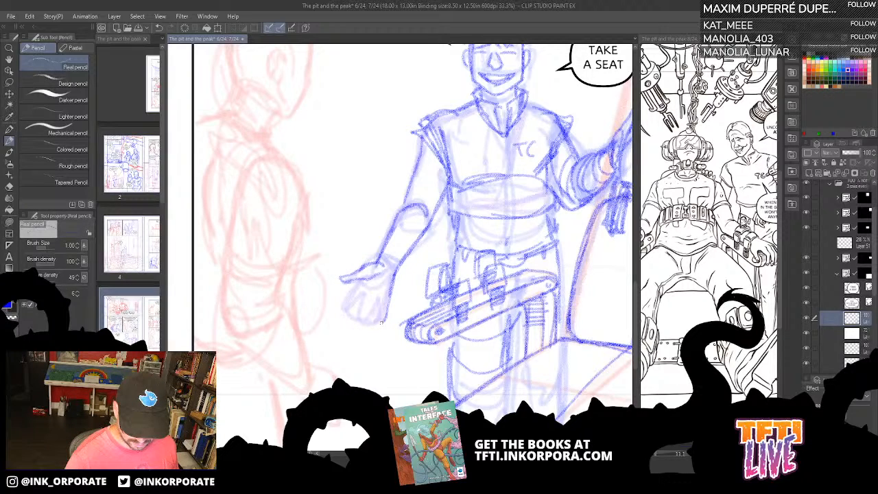
pyautogui.moveTo(380, 321); pyautogui.dragTo(356, 310)
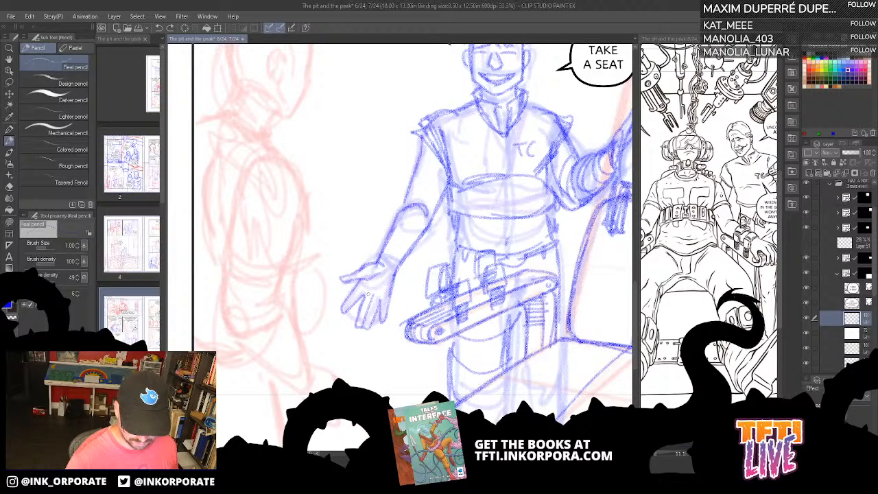
pyautogui.moveTo(367, 294); pyautogui.dragTo(340, 336)
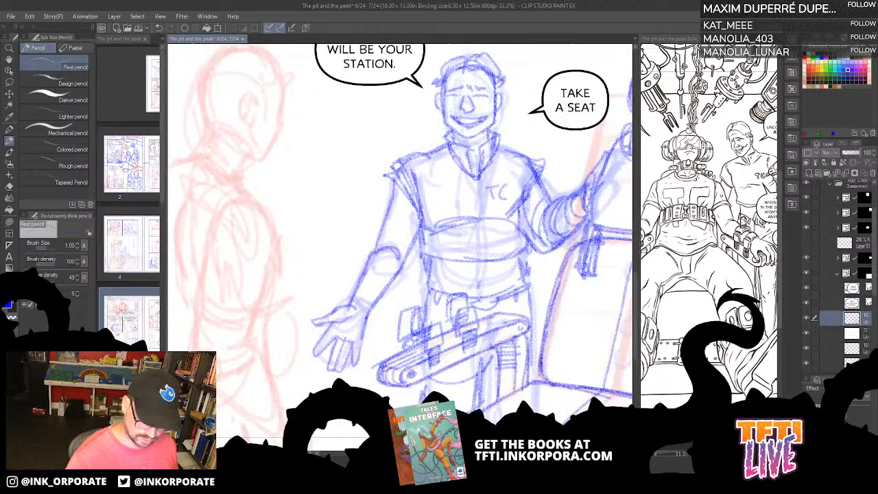
# Step: Check the blue linework across the spread with the white layer beneath it fully opaque, and make that layer translucent again
pyautogui.moveTo(484, 301); pyautogui.dragTo(446, 231)
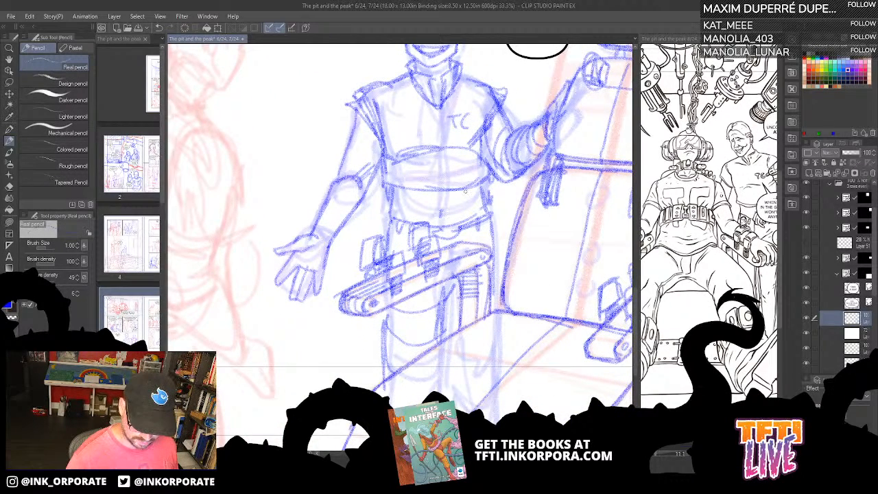
pyautogui.scroll(-3, 519, 291)
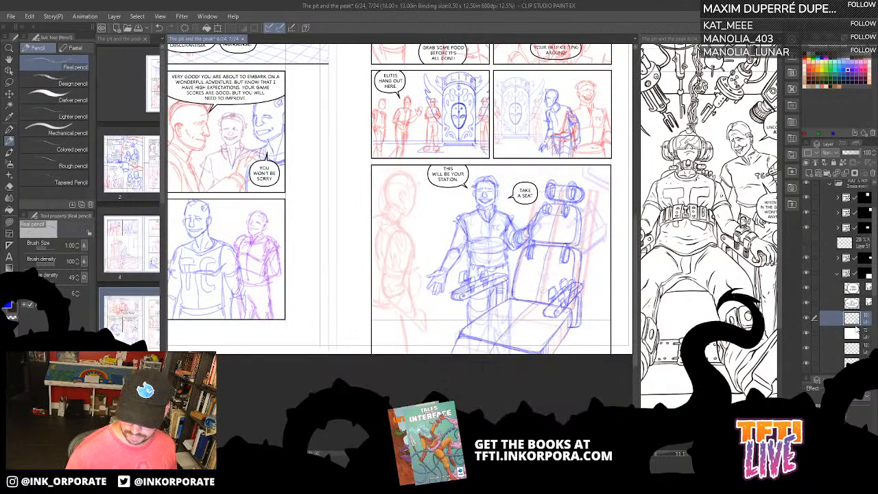
pyautogui.click(855, 332)
pyautogui.click(862, 153)
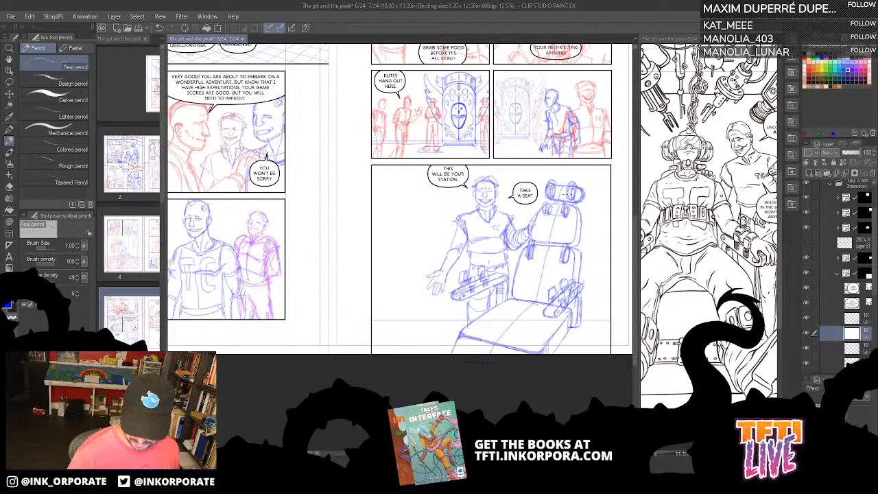
pyautogui.moveTo(490, 291); pyautogui.dragTo(522, 296)
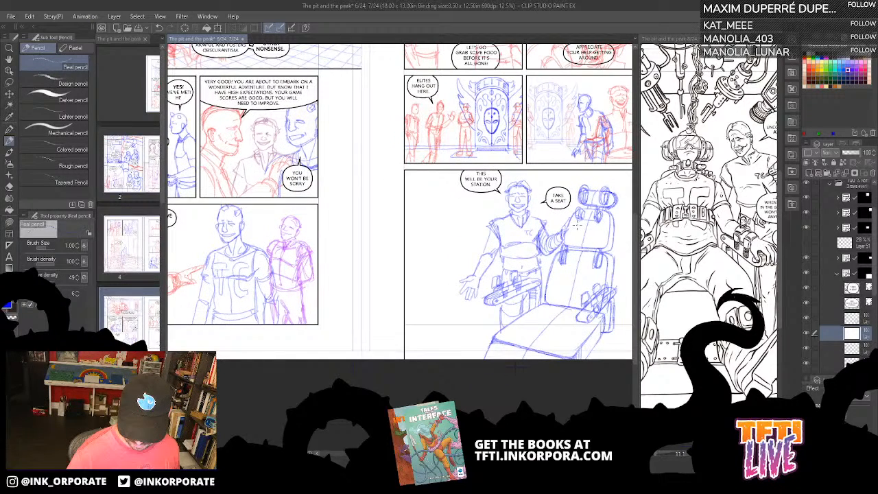
pyautogui.click(851, 152)
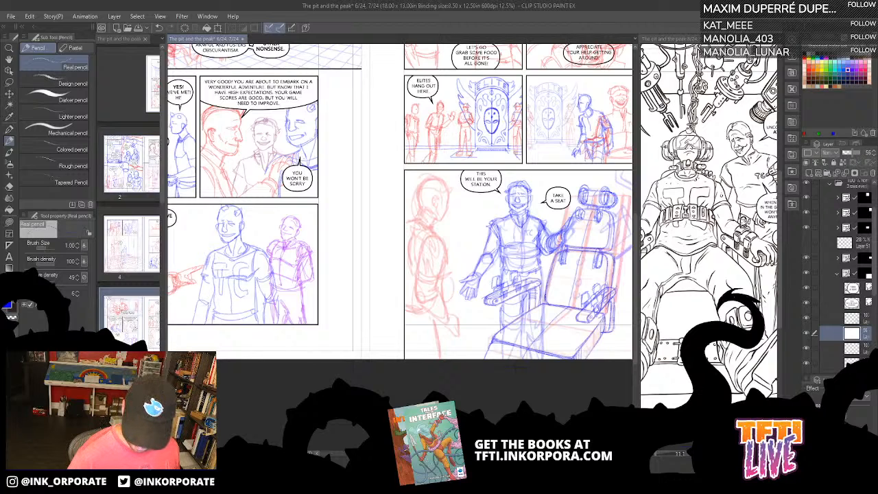
# Step: Check the standing man's blue linework with the white layer beneath it fully opaque, and return that layer to 51% opacity
pyautogui.hotkey('ctrl', '+')
pyautogui.hotkey('ctrl', '+')
pyautogui.hotkey('ctrl', '+')
pyautogui.moveTo(525, 320); pyautogui.dragTo(310, 340)
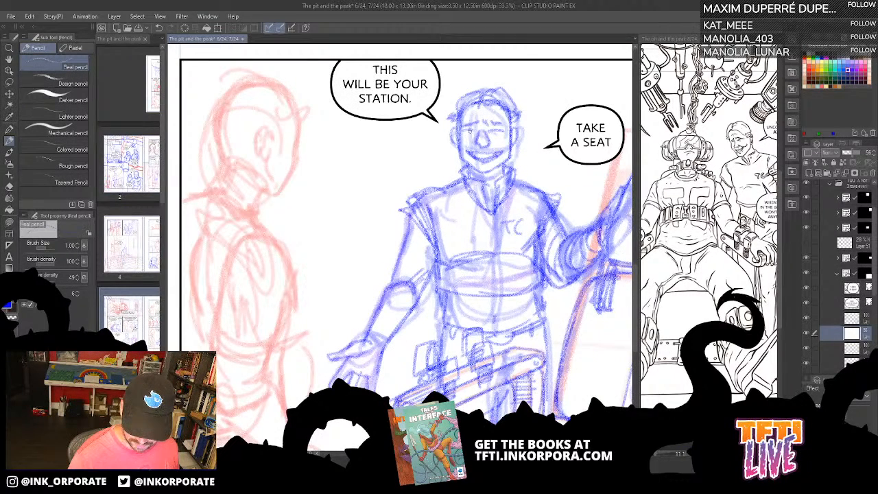
pyautogui.click(850, 318)
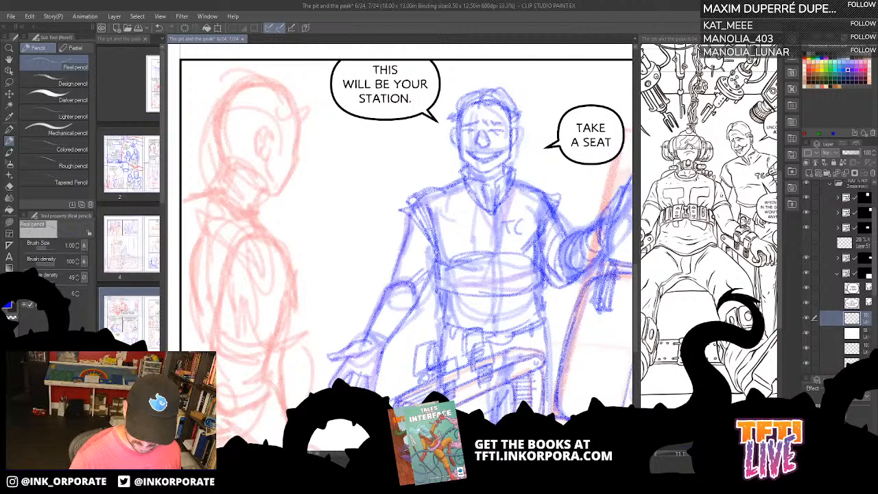
pyautogui.moveTo(400, 261); pyautogui.dragTo(453, 229)
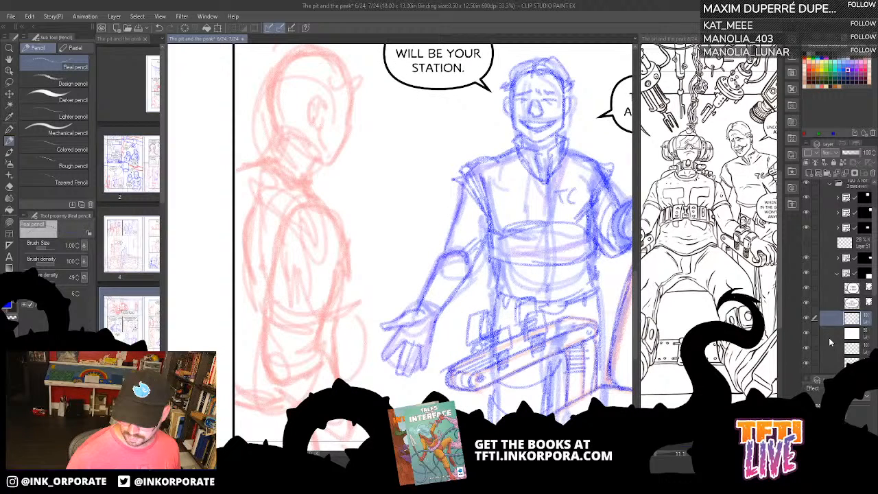
pyautogui.click(828, 335)
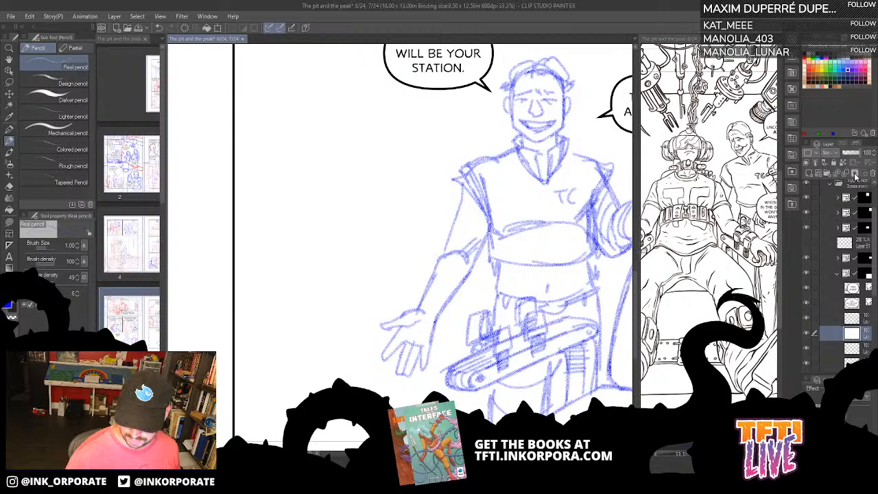
pyautogui.click(850, 152)
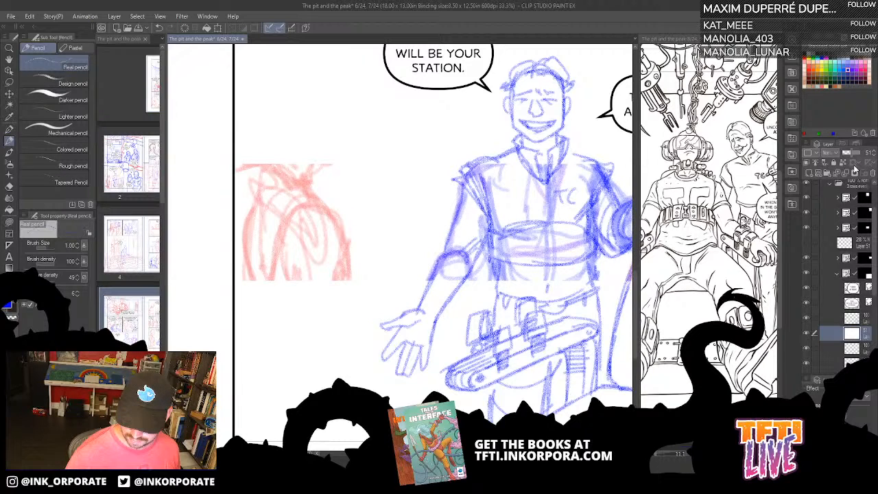
pyautogui.hotkey('ctrl', '-')
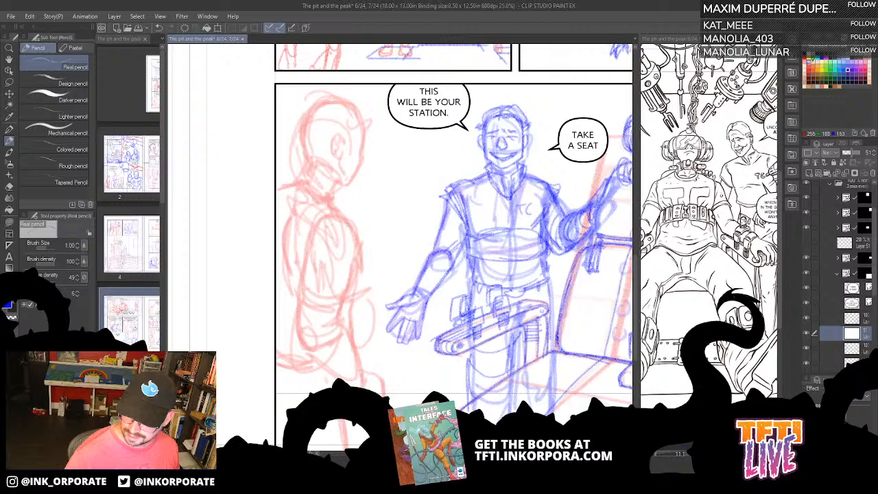
# Step: Pick red as the drawing colour, add a new layer above the blue linework, and set the white layer's opacity to 82%
pyautogui.click(809, 69)
pyautogui.click(833, 317)
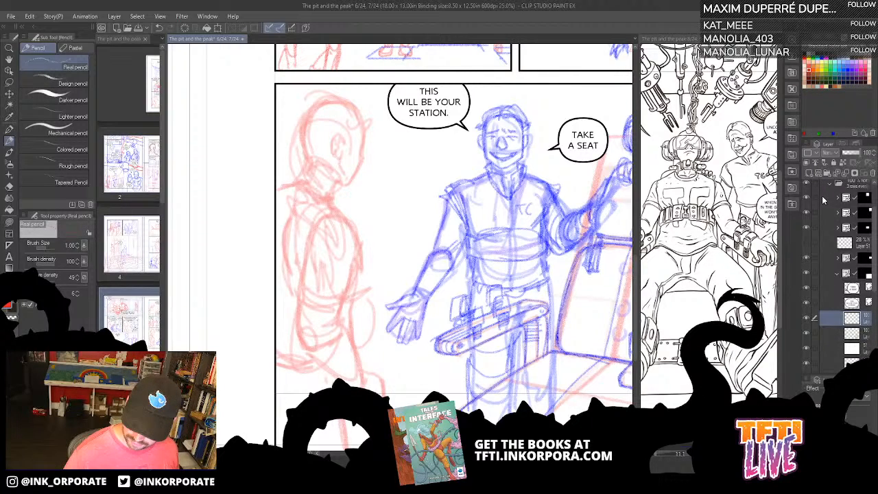
pyautogui.moveTo(325, 380); pyautogui.dragTo(411, 375)
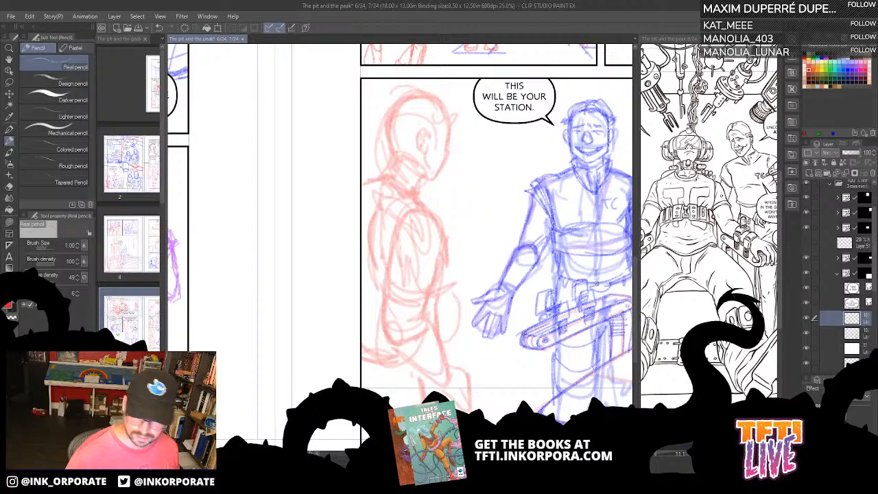
pyautogui.click(840, 347)
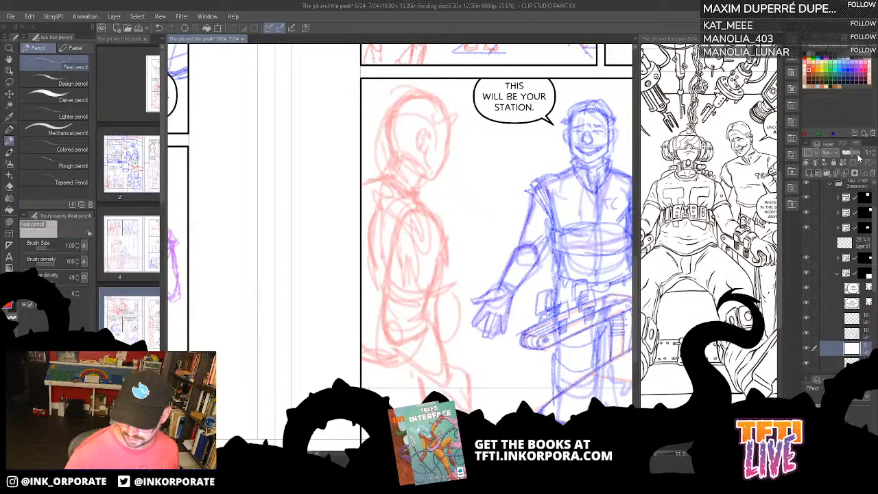
pyautogui.click(857, 154)
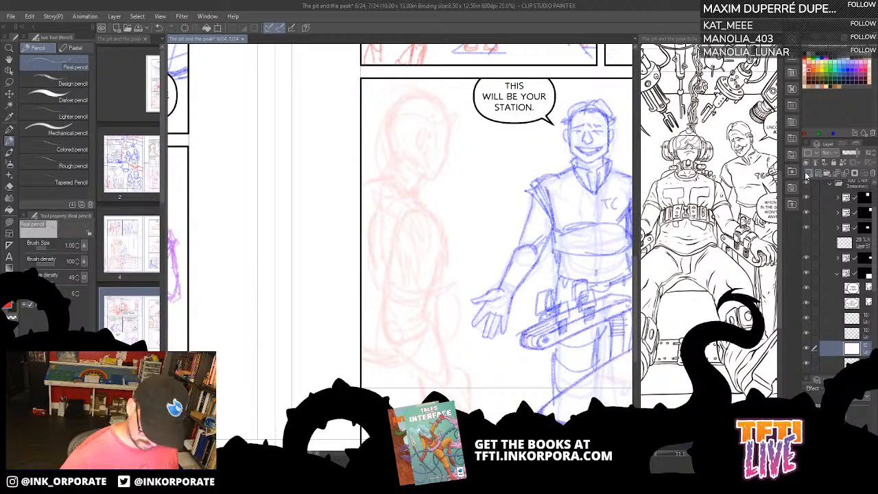
# Step: Sketch the foreground horned figure's head in red pencil, with ear, skull, averted face, jaw, horns and neck lines
pyautogui.hotkey('ctrl', '+')
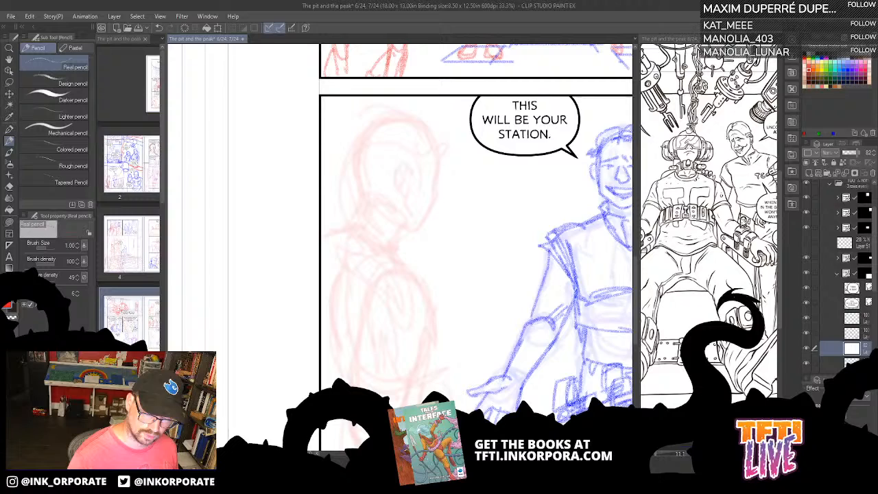
pyautogui.moveTo(406, 164); pyautogui.dragTo(403, 185)
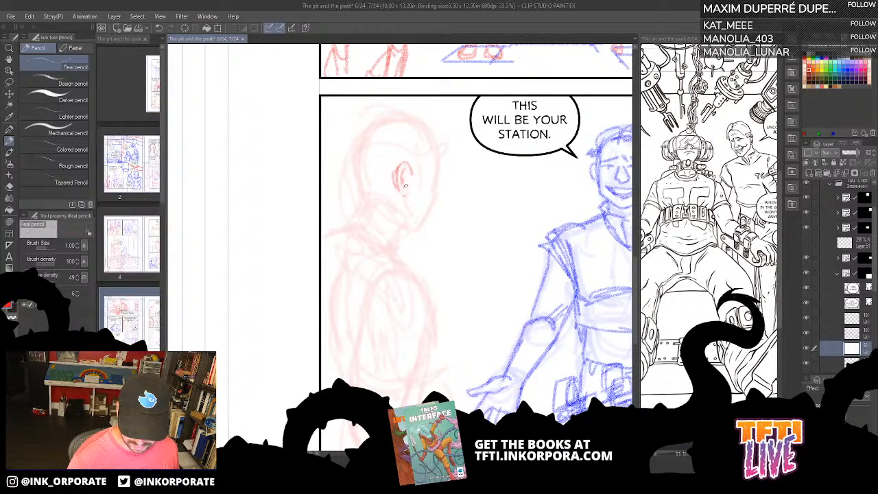
pyautogui.moveTo(405, 186)
pyautogui.mouseDown()
pyautogui.moveTo(432, 204)
pyautogui.moveTo(425, 122)
pyautogui.moveTo(357, 161)
pyautogui.mouseUp()
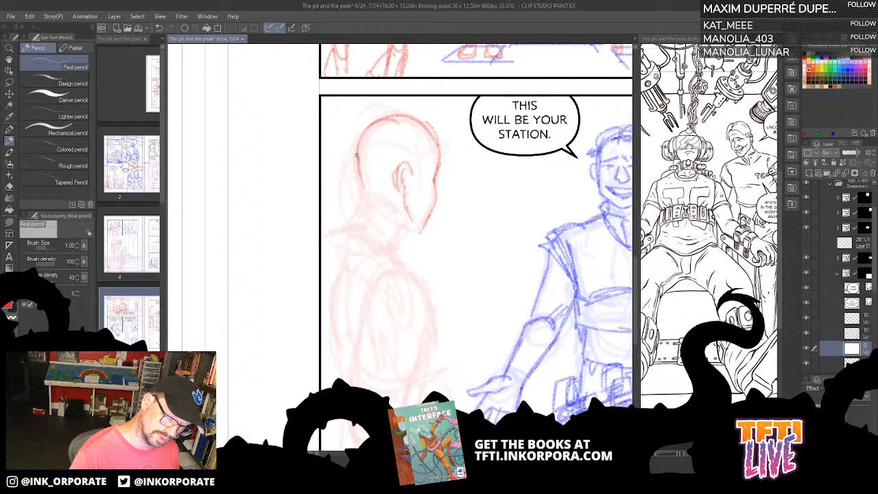
pyautogui.moveTo(356, 155); pyautogui.dragTo(346, 226)
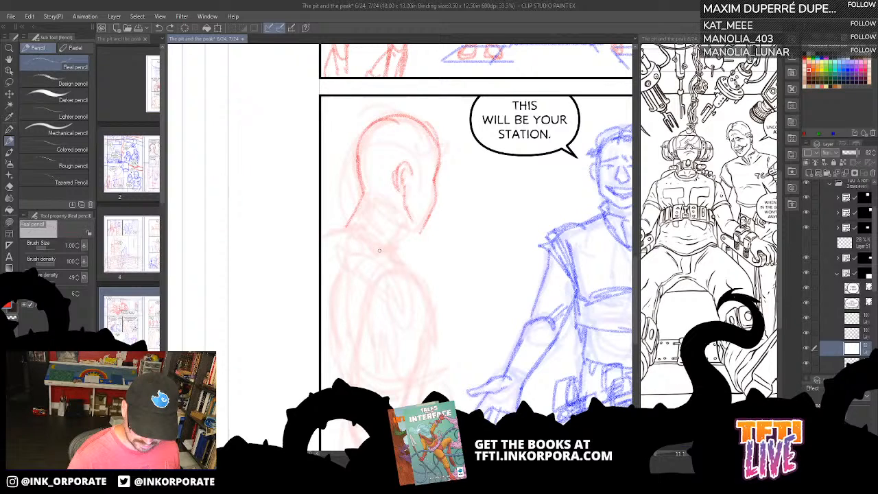
pyautogui.moveTo(378, 254); pyautogui.dragTo(396, 223)
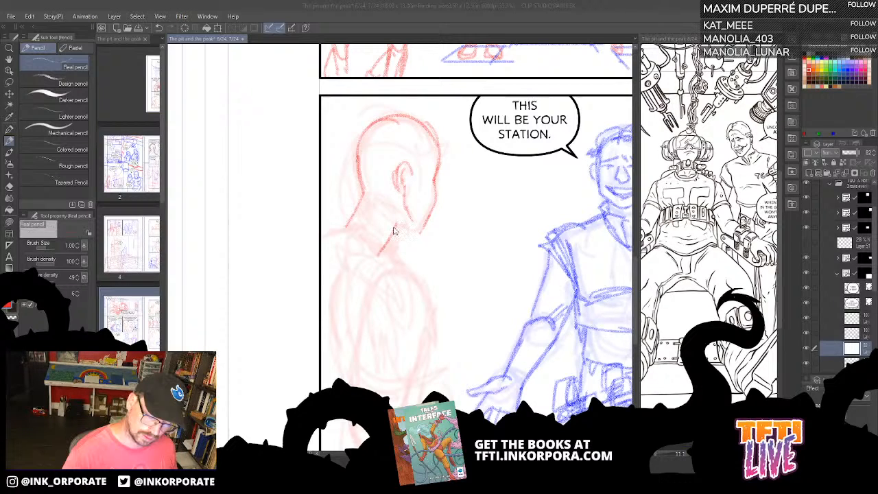
pyautogui.moveTo(395, 227)
pyautogui.mouseDown()
pyautogui.moveTo(503, 249)
pyautogui.moveTo(507, 278)
pyautogui.mouseUp()
pyautogui.moveTo(488, 154)
pyautogui.mouseDown()
pyautogui.moveTo(504, 149)
pyautogui.moveTo(499, 168)
pyautogui.moveTo(501, 159)
pyautogui.moveTo(522, 158)
pyautogui.moveTo(491, 157)
pyautogui.mouseUp()
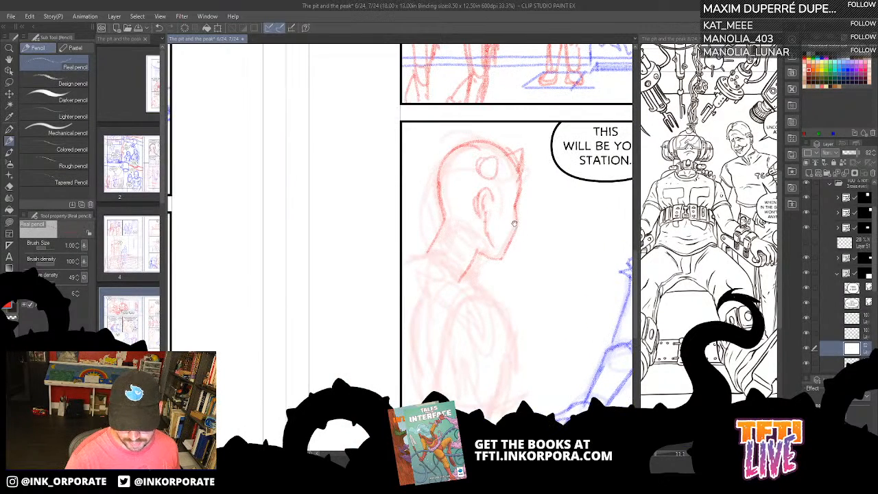
pyautogui.moveTo(523, 183); pyautogui.dragTo(531, 132)
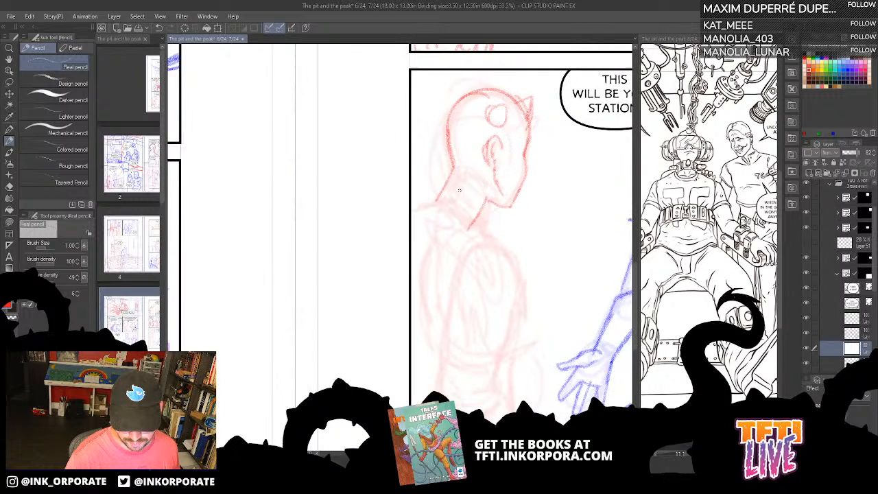
# Step: Draw the red figure's collar, shoulder line, chest edge and rounded upper-arm sleeve over the faint rough
pyautogui.moveTo(412, 202)
pyautogui.mouseDown()
pyautogui.moveTo(439, 198)
pyautogui.moveTo(477, 211)
pyautogui.mouseUp()
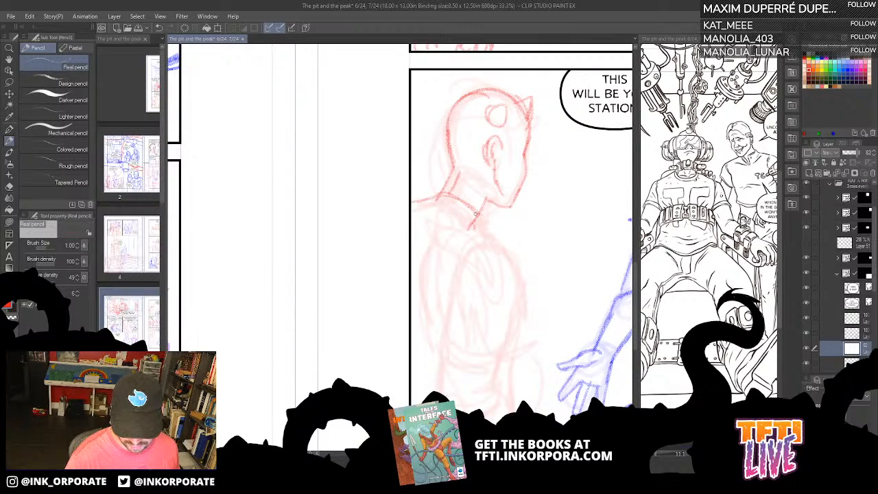
pyautogui.moveTo(475, 215); pyautogui.dragTo(519, 245)
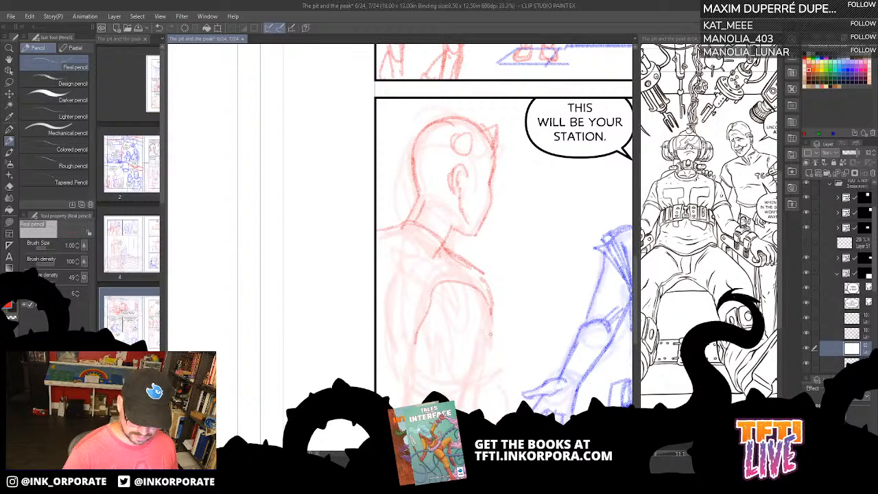
pyautogui.moveTo(490, 334); pyautogui.dragTo(487, 346)
pyautogui.moveTo(447, 280)
pyautogui.mouseDown()
pyautogui.moveTo(419, 364)
pyautogui.moveTo(481, 387)
pyautogui.mouseUp()
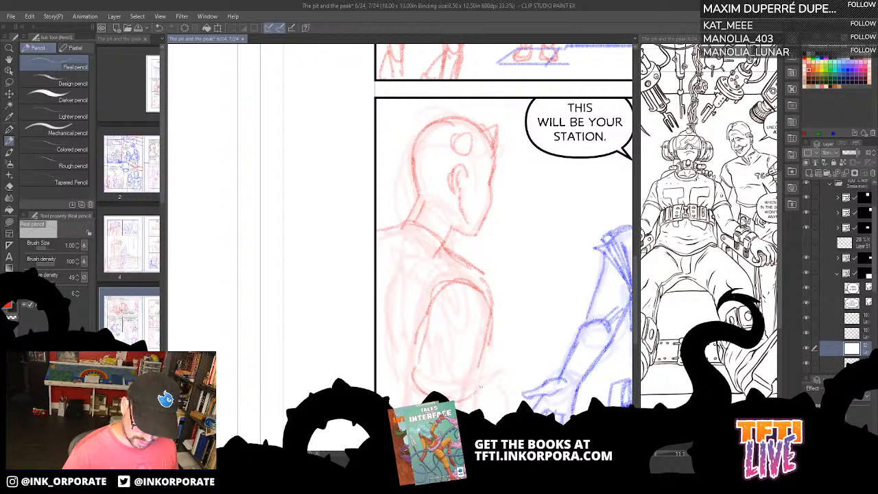
pyautogui.moveTo(499, 324); pyautogui.dragTo(480, 384)
pyautogui.moveTo(447, 254); pyautogui.dragTo(478, 289)
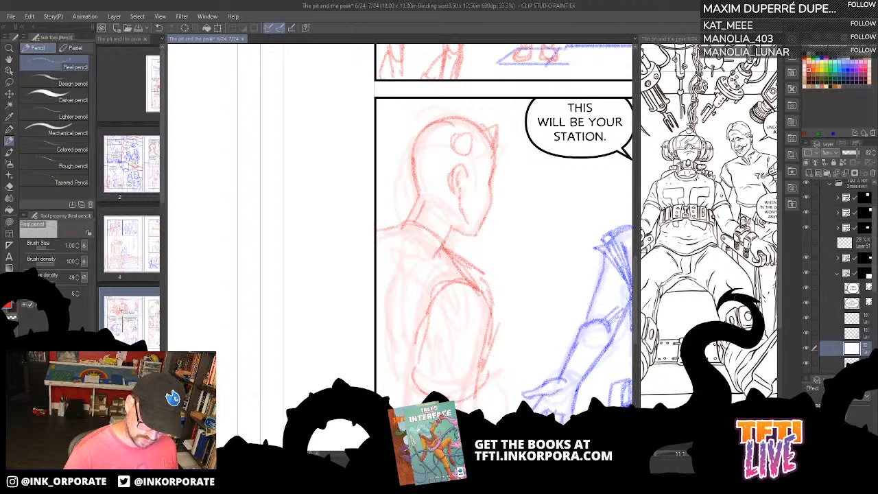
pyautogui.moveTo(407, 228); pyautogui.dragTo(440, 258)
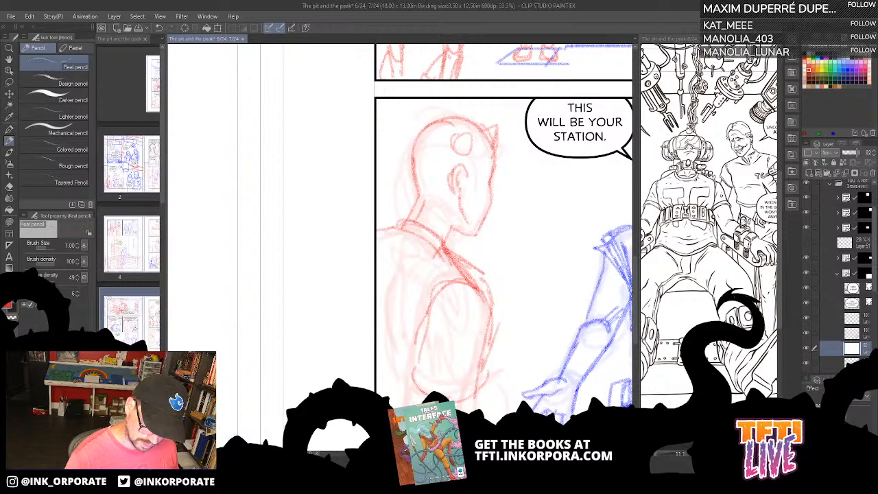
# Step: Outline the red figure's back and bent arm from the sleeve through the elbow and forearm to the hand
pyautogui.moveTo(413, 384)
pyautogui.mouseDown()
pyautogui.moveTo(350, 226)
pyautogui.moveTo(355, 287)
pyautogui.mouseUp()
pyautogui.moveTo(349, 234)
pyautogui.mouseDown()
pyautogui.moveTo(347, 282)
pyautogui.moveTo(407, 232)
pyautogui.moveTo(428, 320)
pyautogui.mouseUp()
pyautogui.moveTo(399, 261); pyautogui.dragTo(423, 314)
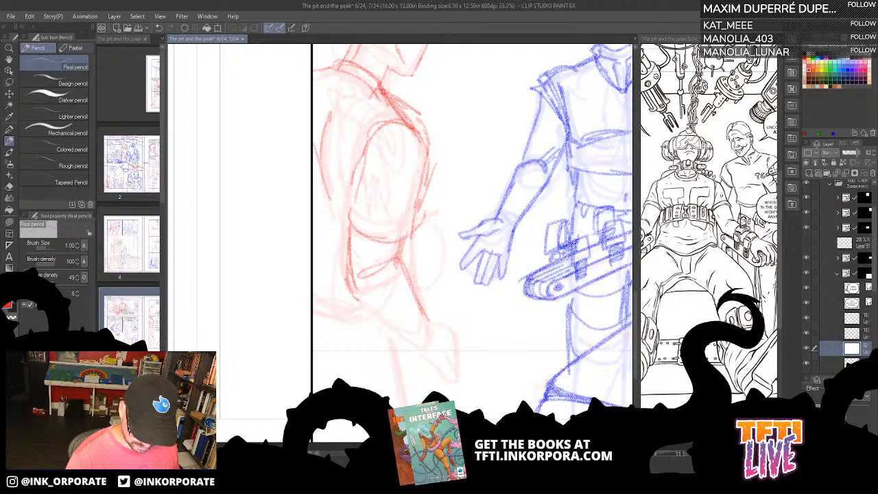
pyautogui.moveTo(354, 294); pyautogui.dragTo(425, 357)
pyautogui.moveTo(429, 321)
pyautogui.mouseDown()
pyautogui.moveTo(425, 346)
pyautogui.moveTo(436, 327)
pyautogui.moveTo(453, 341)
pyautogui.moveTo(454, 396)
pyautogui.mouseUp()
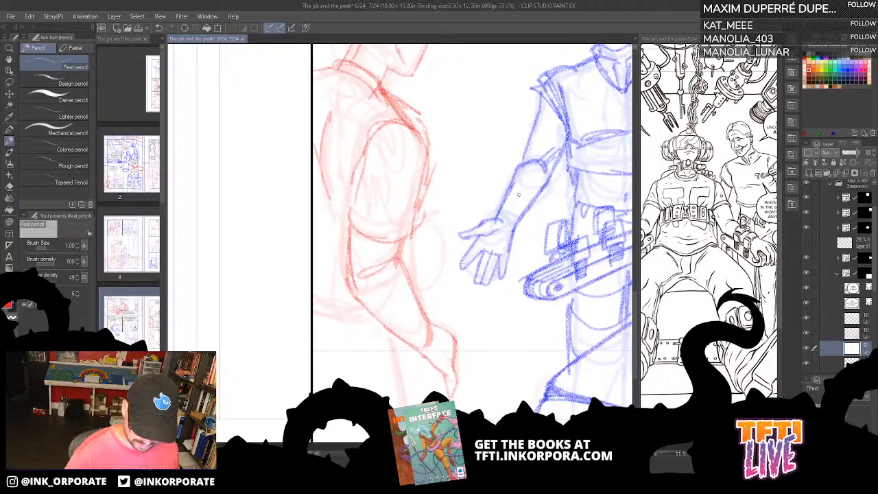